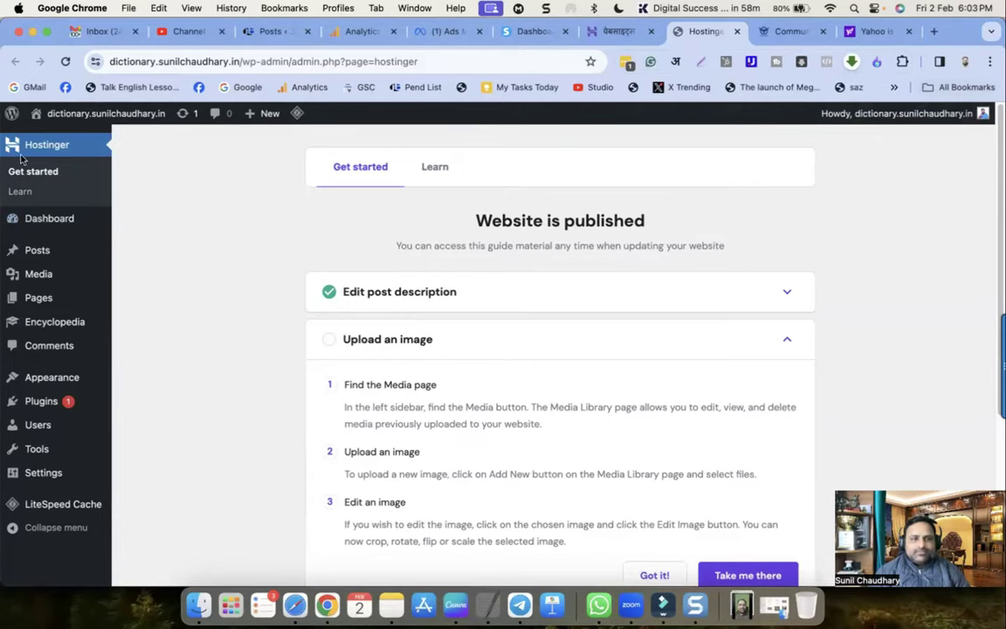
# Step: Open the dictionary.sunilchaudhary.in site in a new tab and look through its homepage
pyautogui.moveTo(77, 116)
pyautogui.rightClick(56, 137)
pyautogui.click(99, 148)
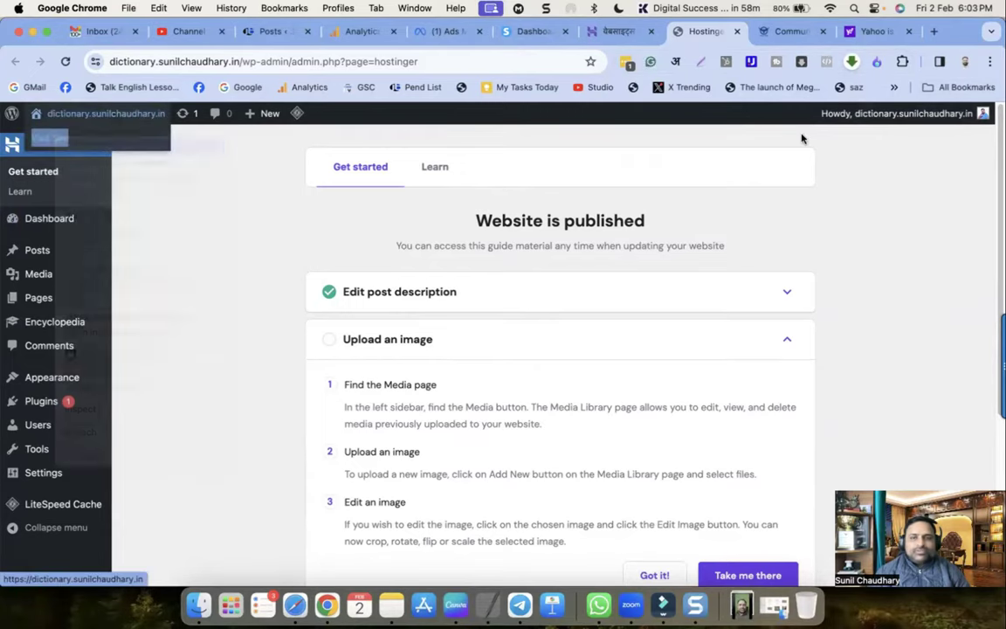
pyautogui.click(725, 31)
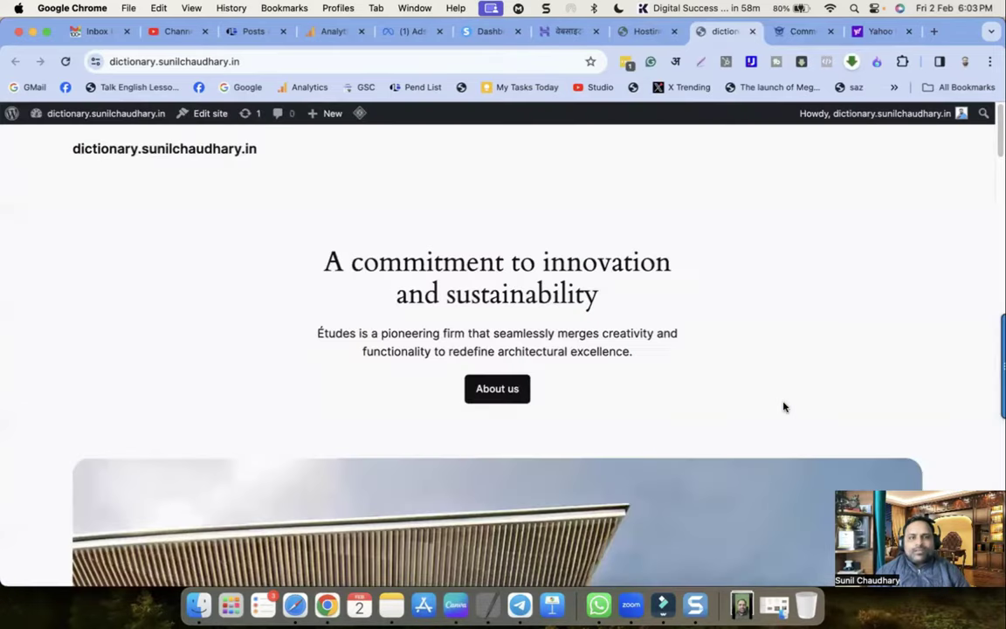
pyautogui.scroll(-10, 657, 437)
pyautogui.scroll(-10, 661, 440)
pyautogui.scroll(8, 670, 439)
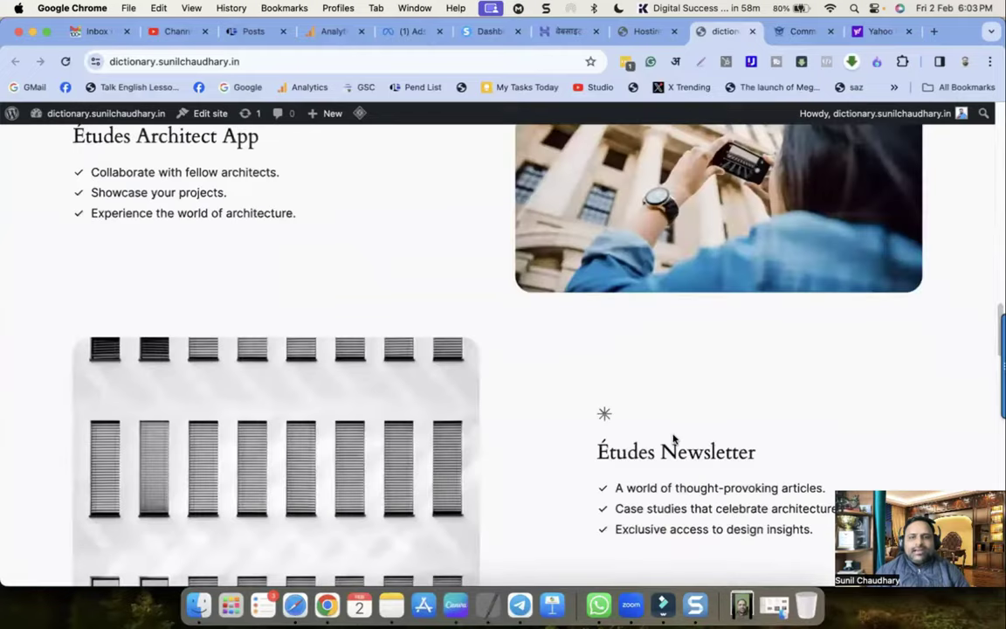
pyautogui.scroll(8, 675, 435)
pyautogui.scroll(5, 517, 159)
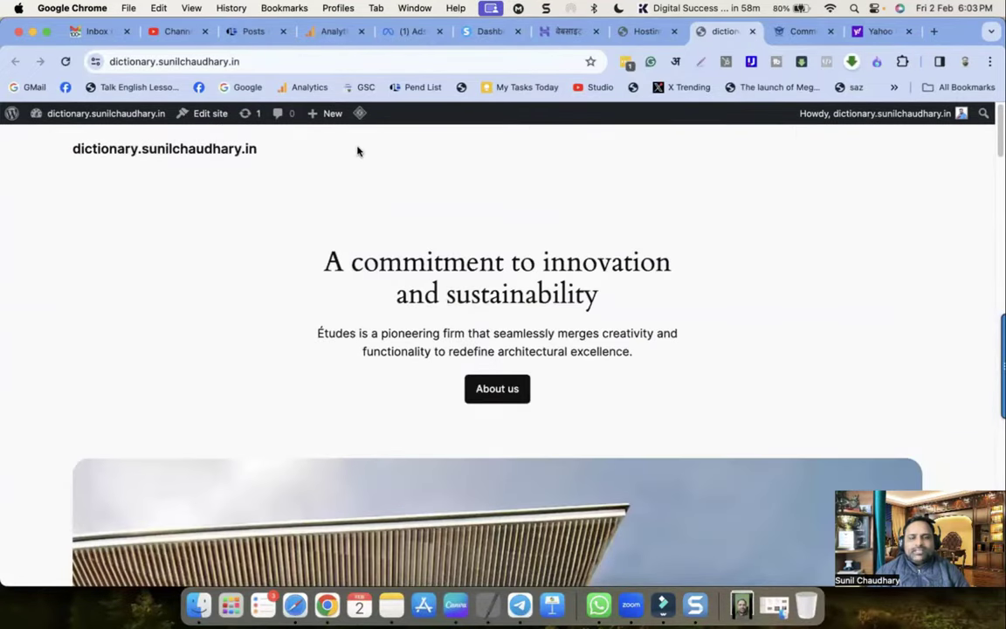
# Step: Examine the header navigation menu on careerbuildingschool.com and compare it with the dictionary site's header
pyautogui.hotkey('ctrl', 'Tab')
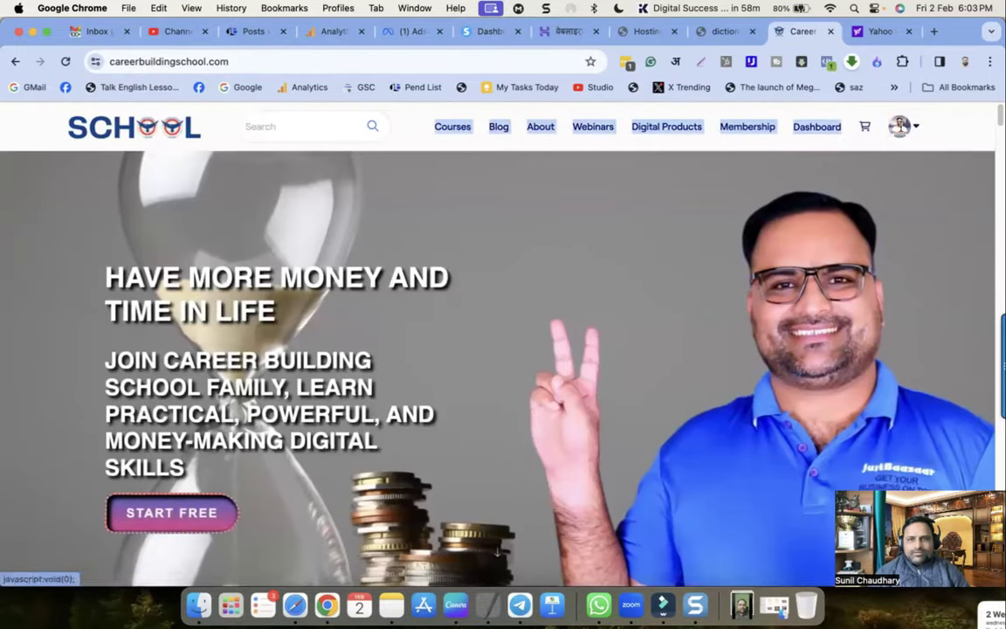
pyautogui.moveTo(431, 129); pyautogui.dragTo(656, 136)
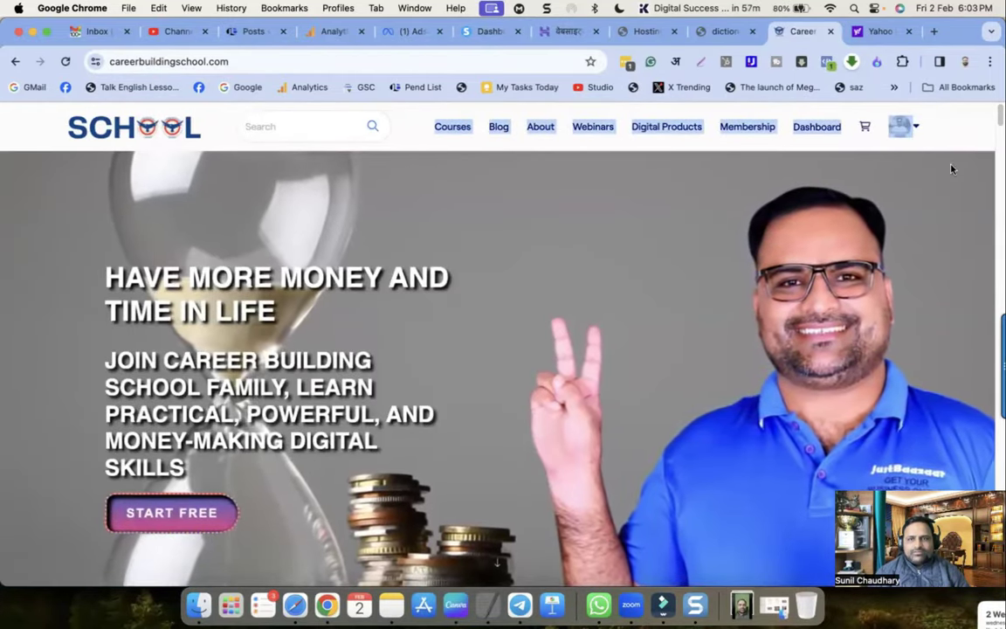
pyautogui.click(440, 132)
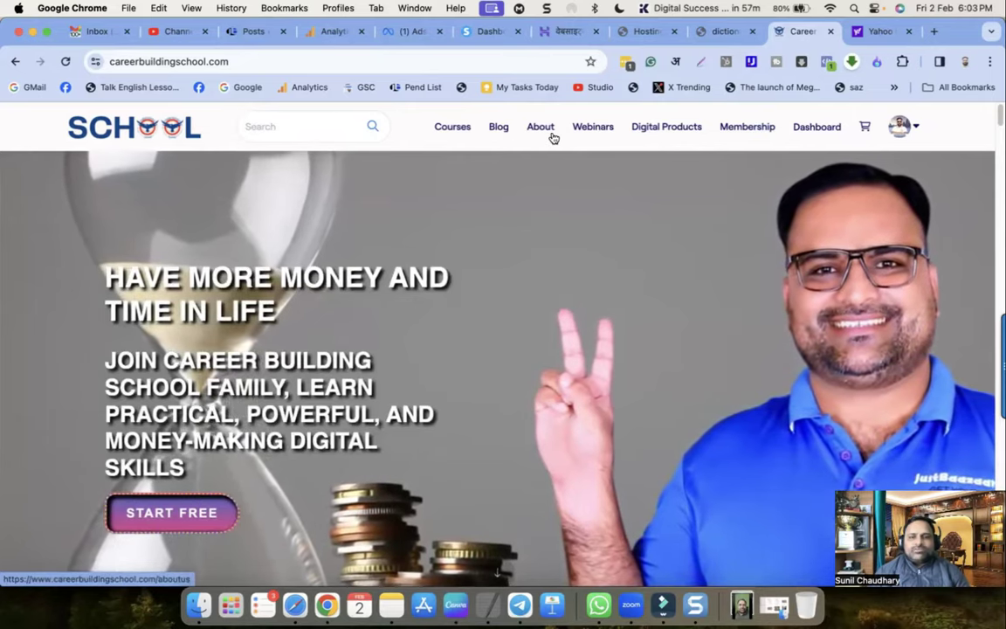
pyautogui.click(722, 31)
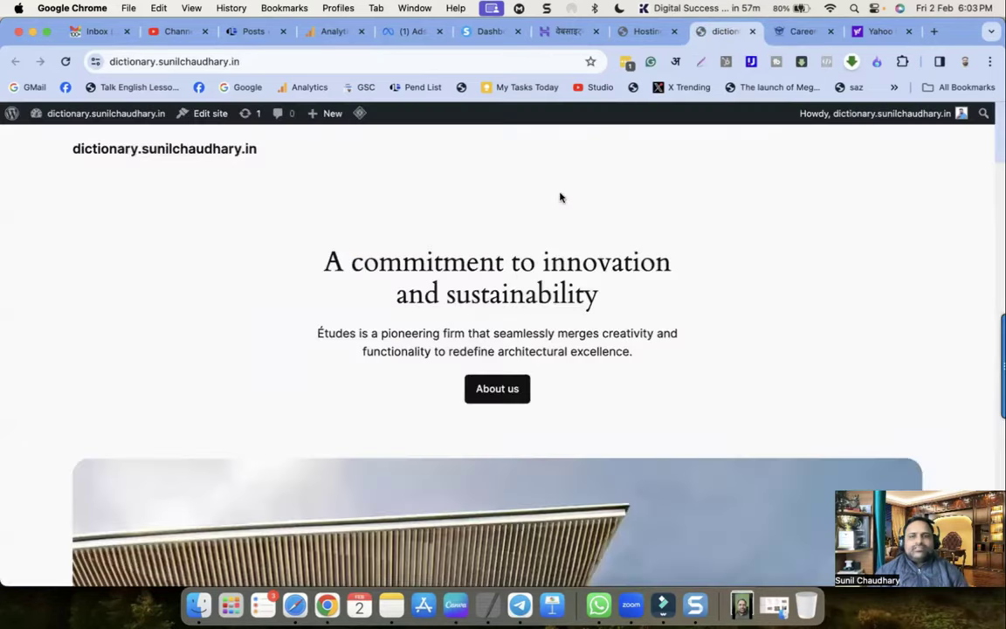
# Step: Return to the dictionary site's WordPress admin and open the Add Themes page
pyautogui.click(645, 32)
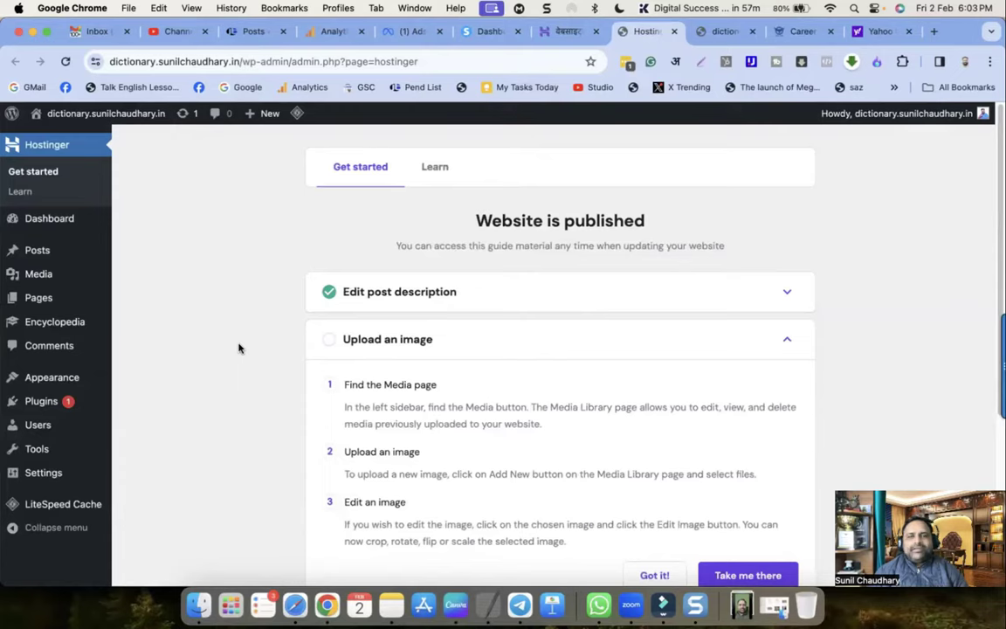
pyautogui.moveTo(39, 381)
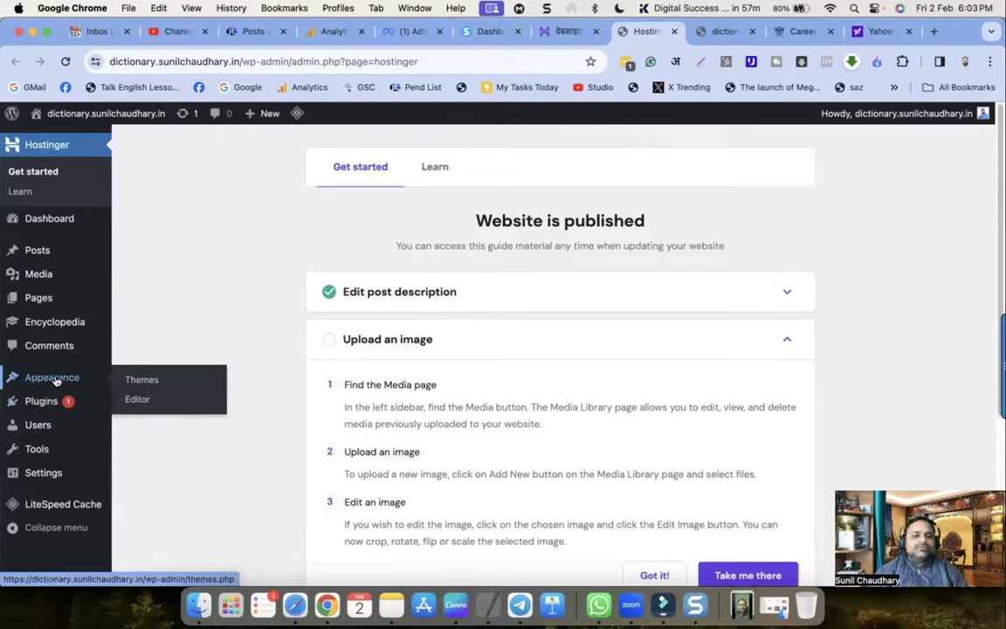
pyautogui.moveTo(52, 116)
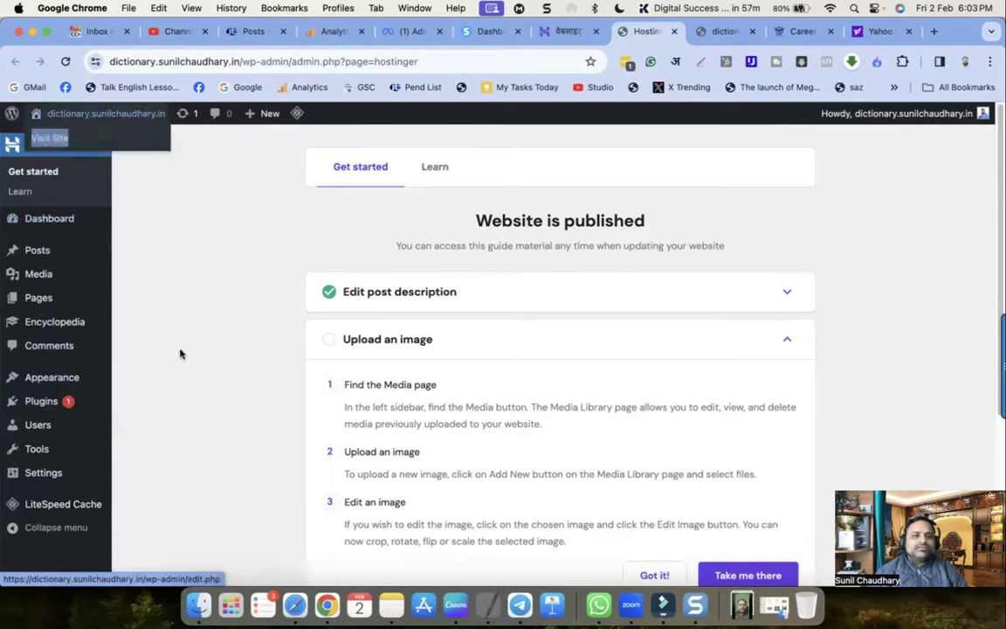
pyautogui.click(66, 61)
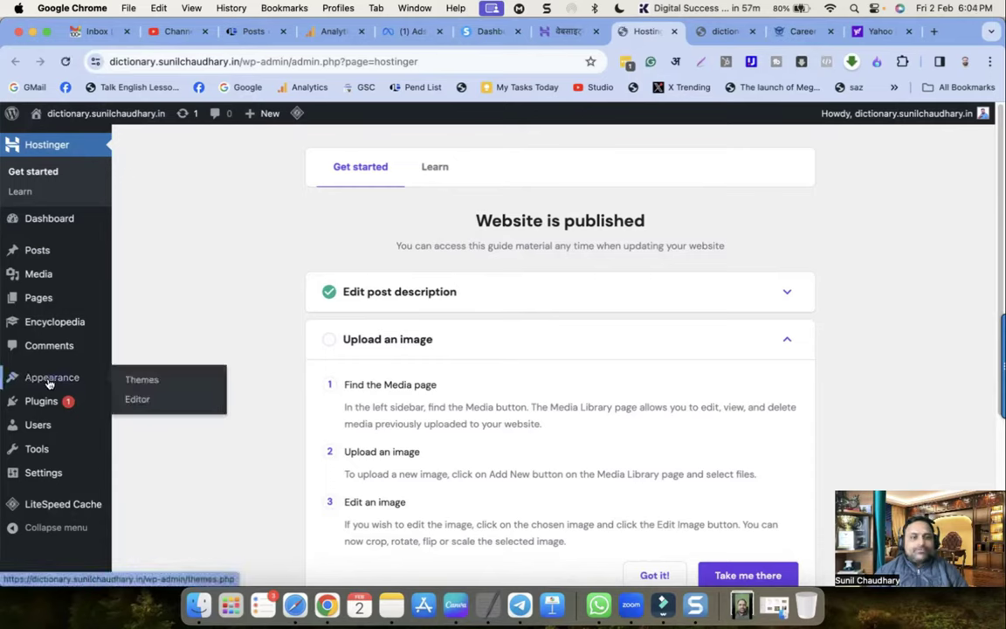
pyautogui.moveTo(44, 452)
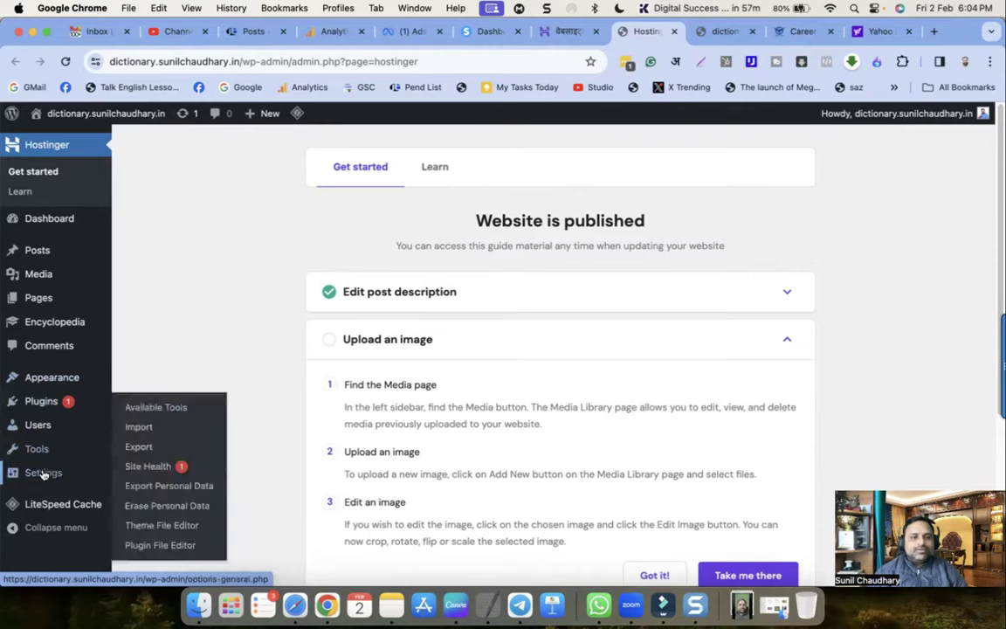
pyautogui.moveTo(43, 475)
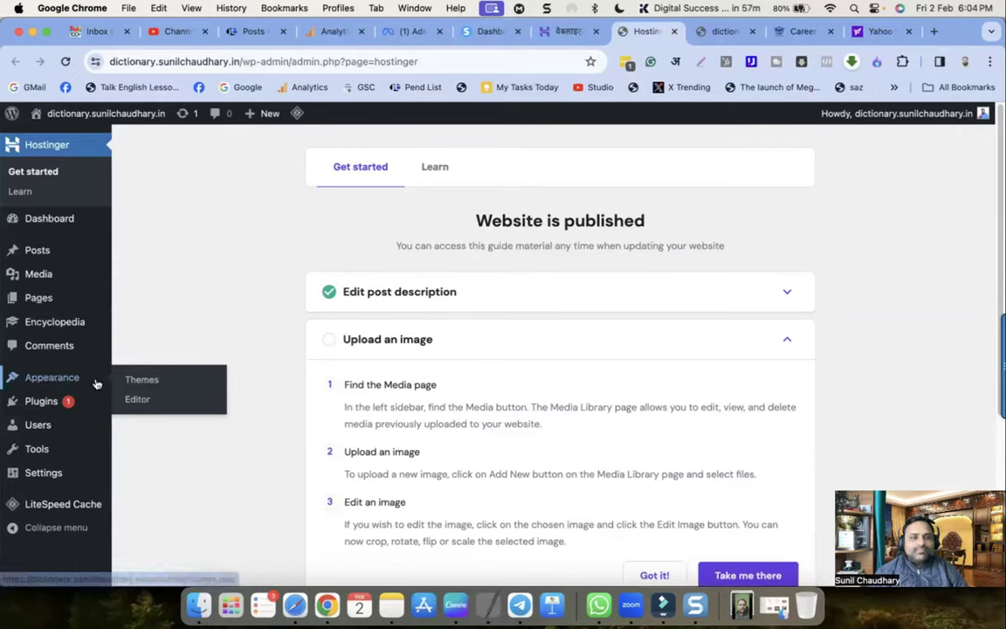
pyautogui.click(136, 380)
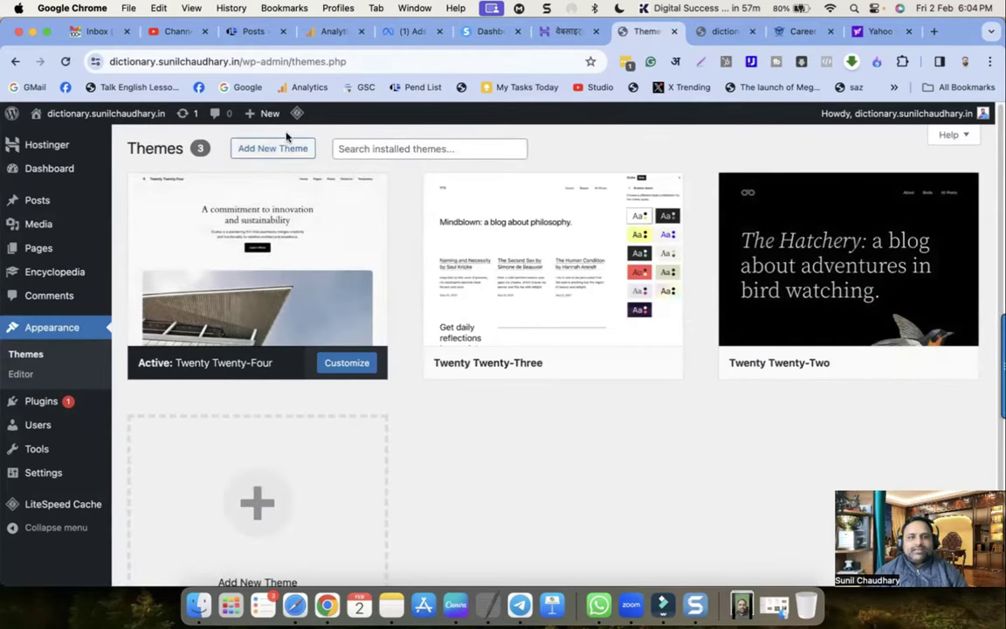
pyautogui.click(266, 148)
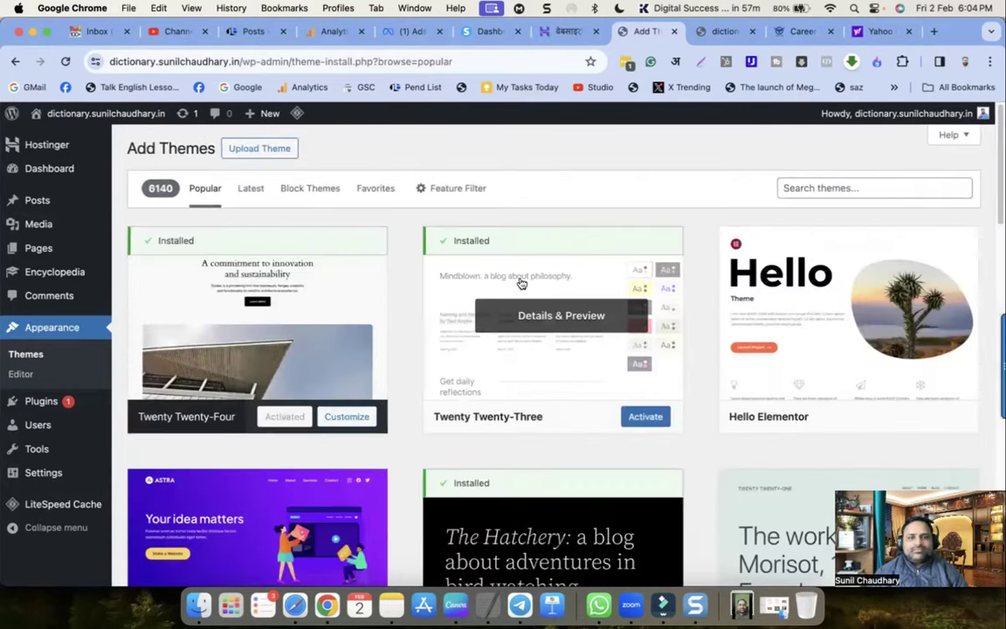
# Step: Install the GeneratePress theme from the popular themes and activate it
pyautogui.click(800, 191)
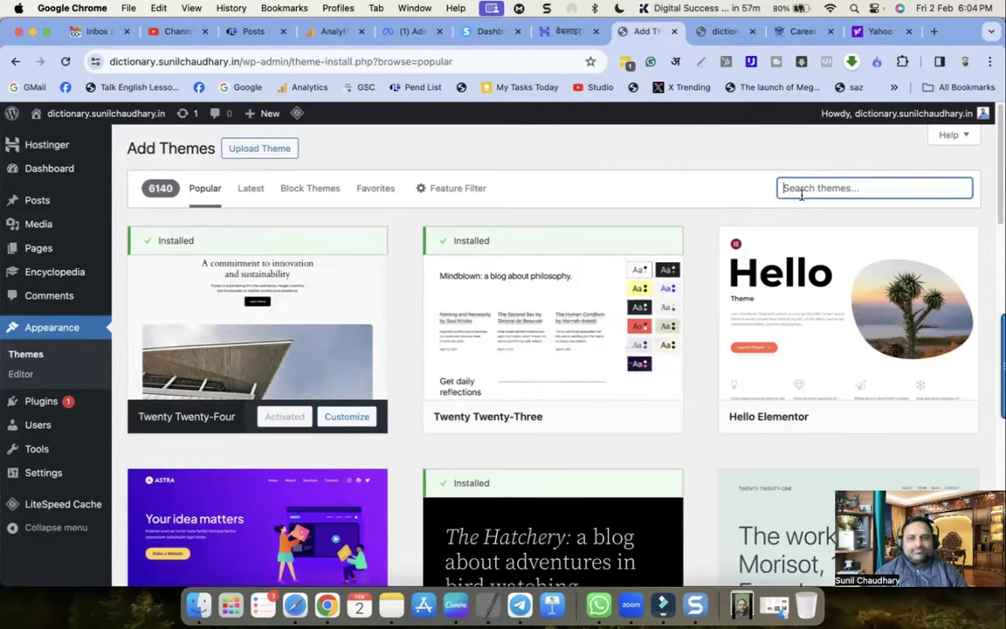
pyautogui.scroll(-5, 821, 227)
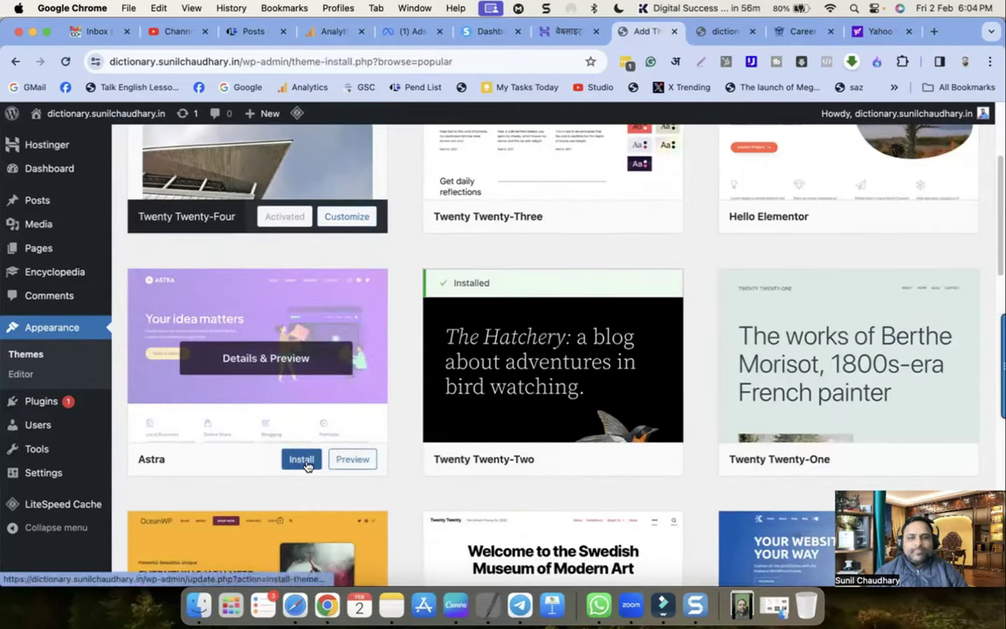
pyautogui.scroll(-3, 262, 419)
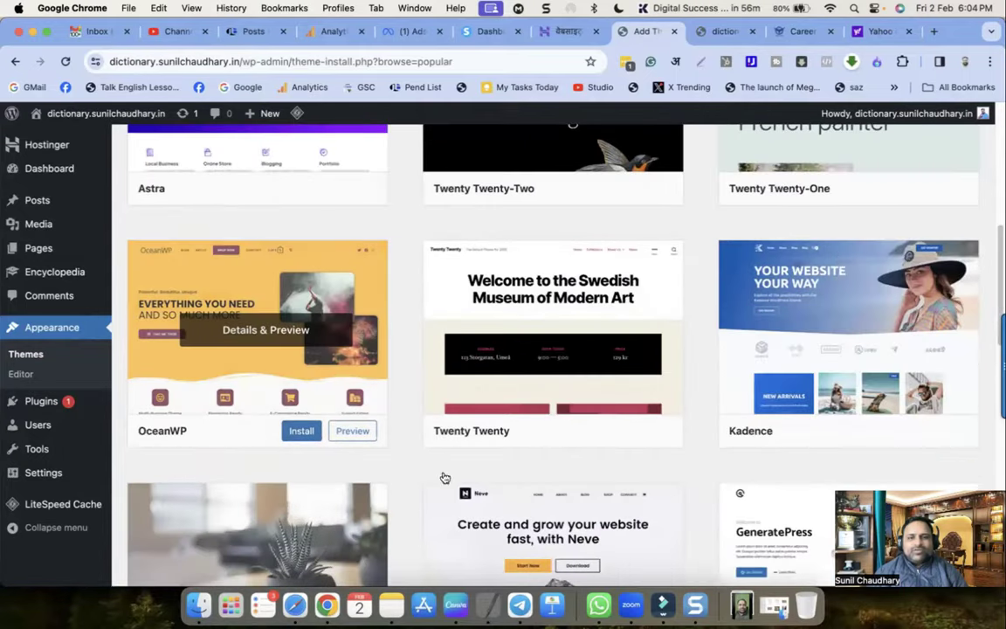
pyautogui.scroll(-2, 462, 478)
pyautogui.scroll(-3, 489, 487)
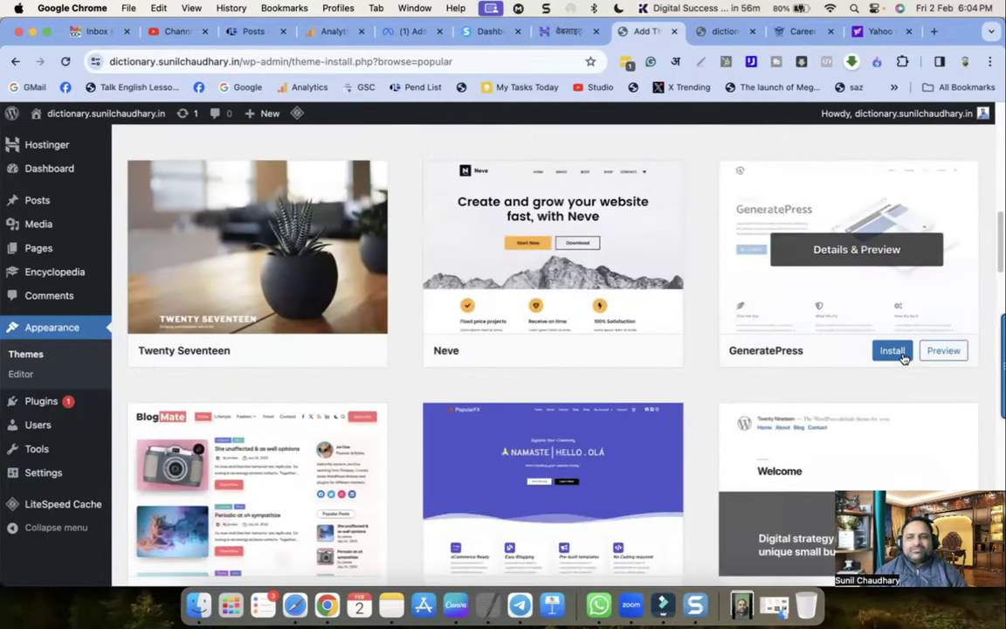
pyautogui.click(893, 351)
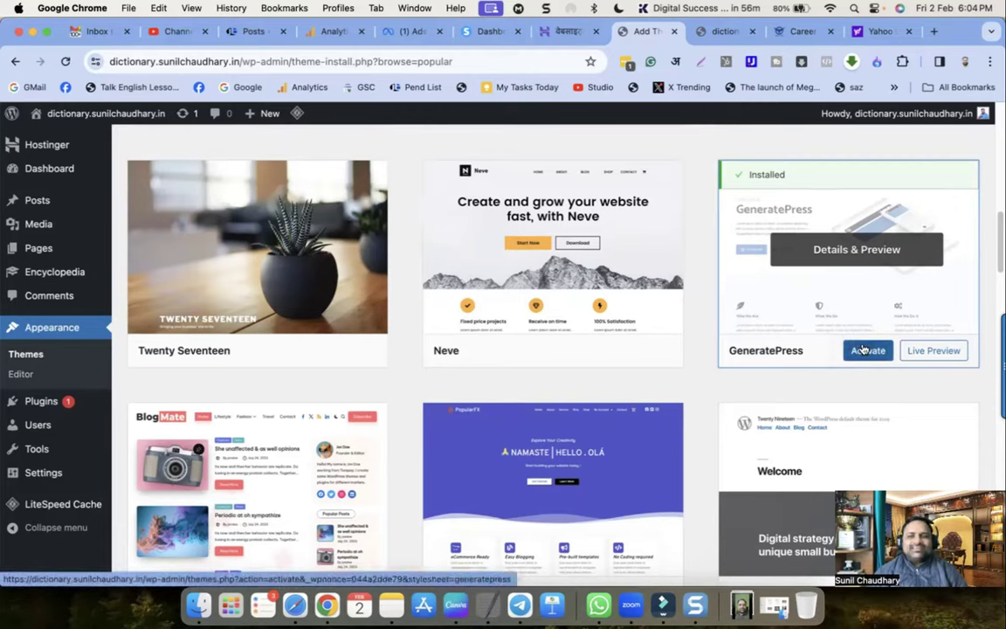
pyautogui.click(868, 351)
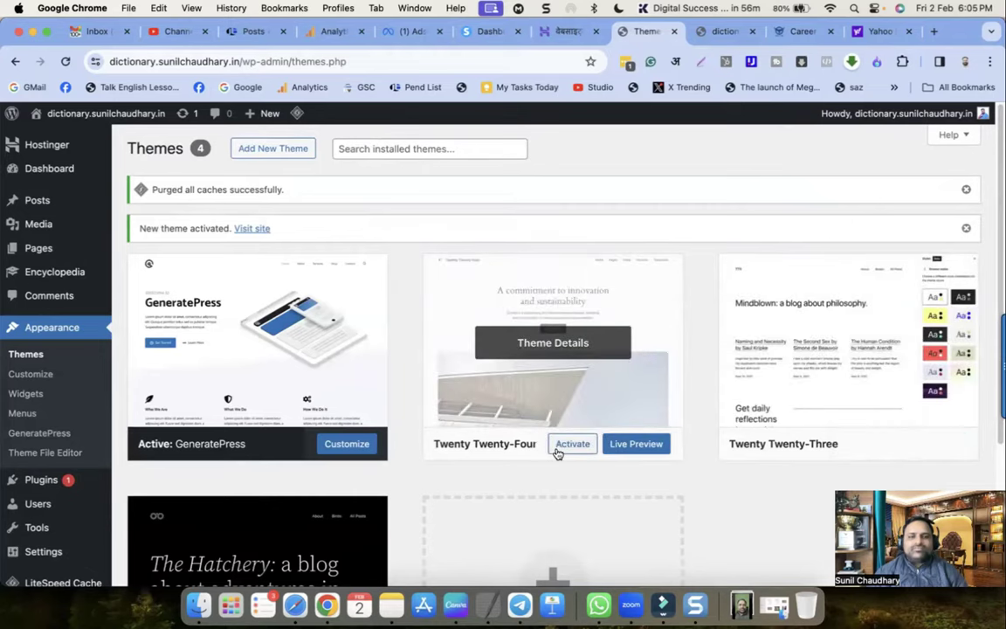
# Step: Create a navigation menu named Primary and assign it to the Primary Menu display location
pyautogui.scroll(-2, 678, 291)
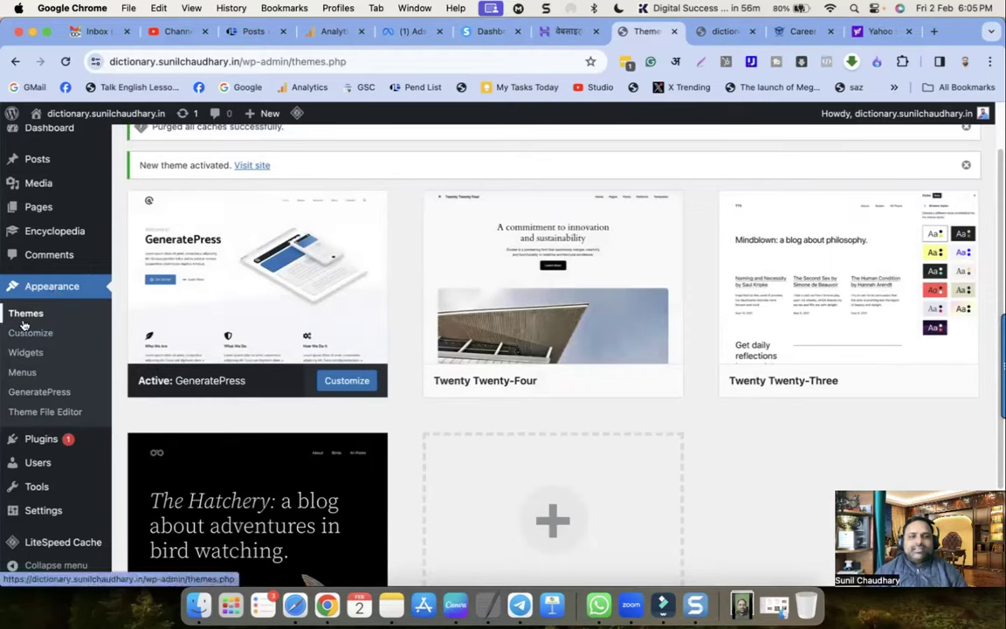
pyautogui.click(29, 376)
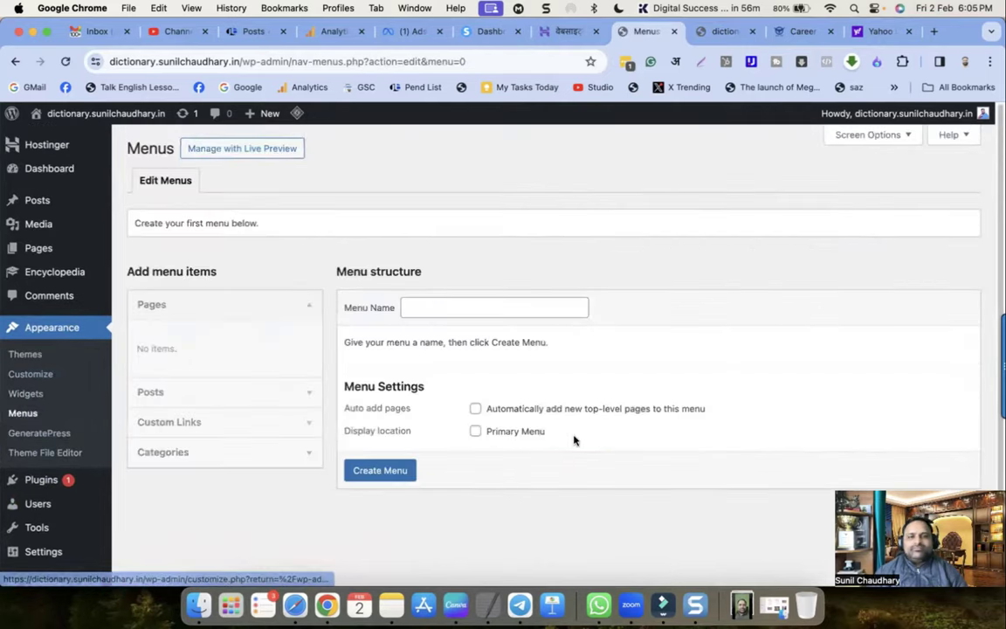
pyautogui.scroll(-1, 521, 329)
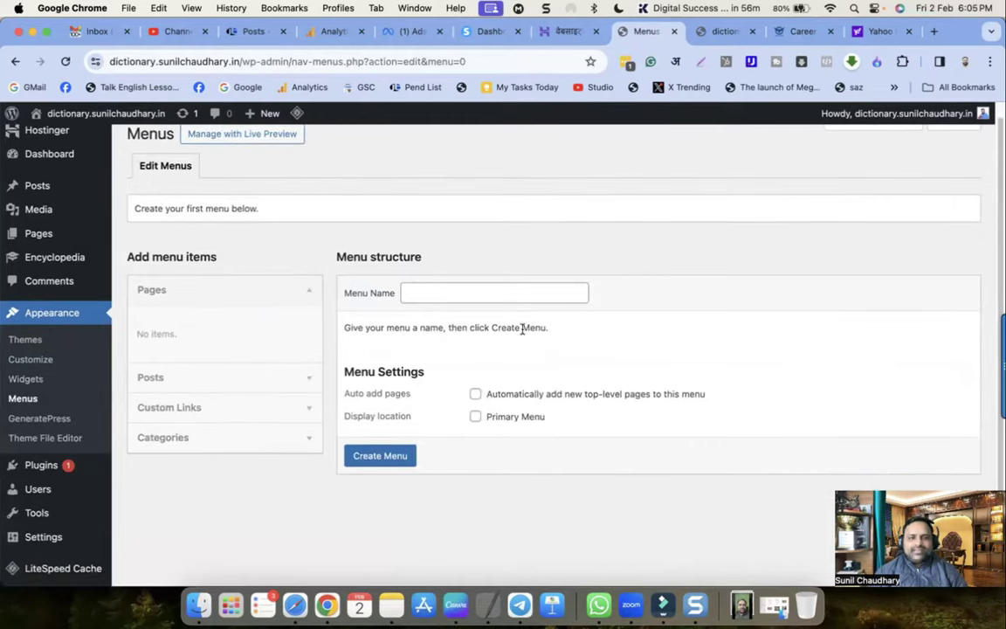
pyautogui.moveTo(136, 210); pyautogui.dragTo(298, 213)
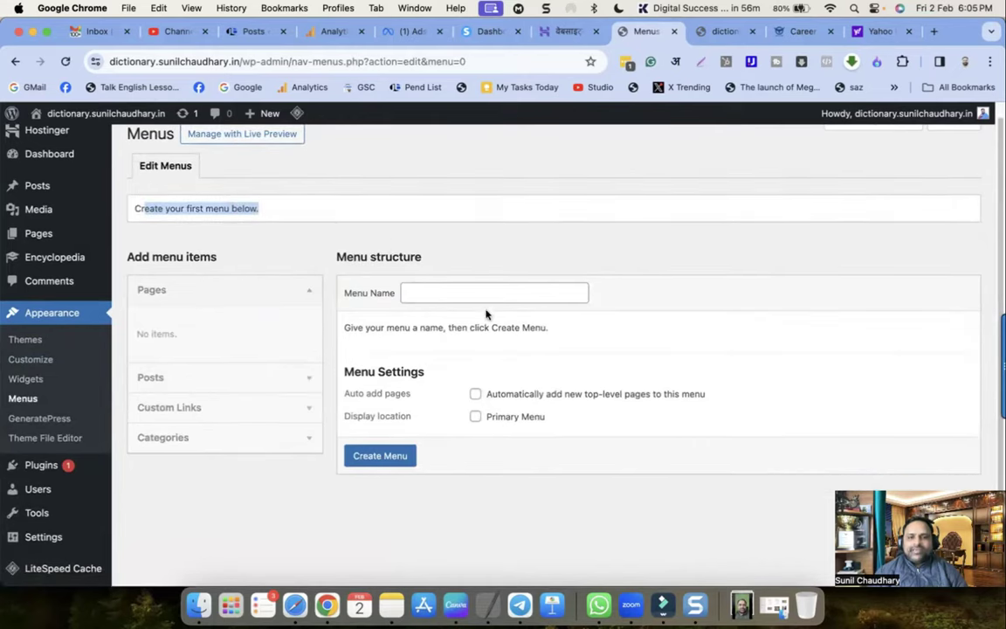
pyautogui.click(444, 291)
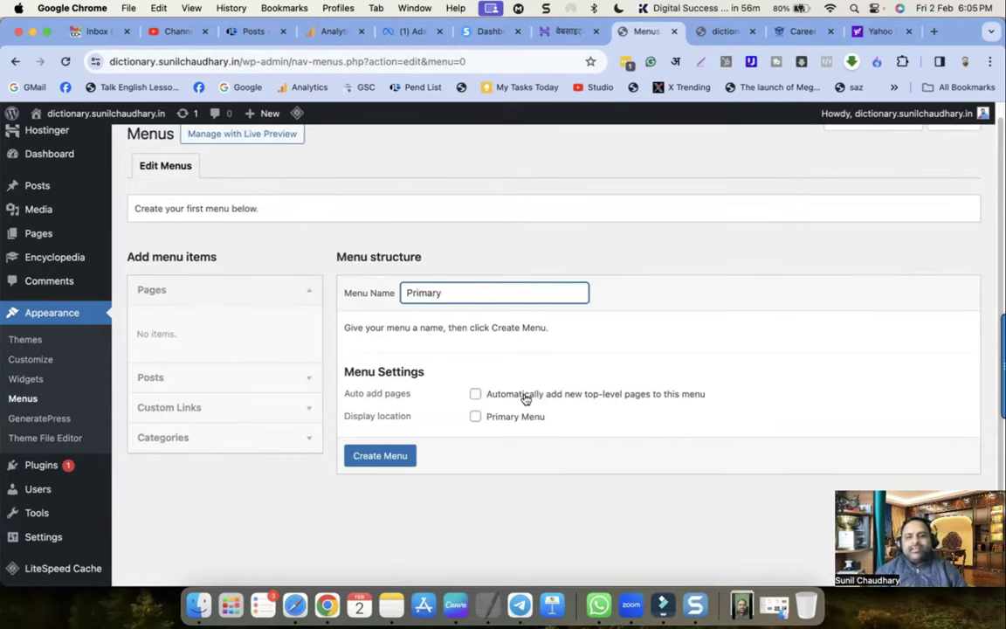
pyautogui.click(475, 417)
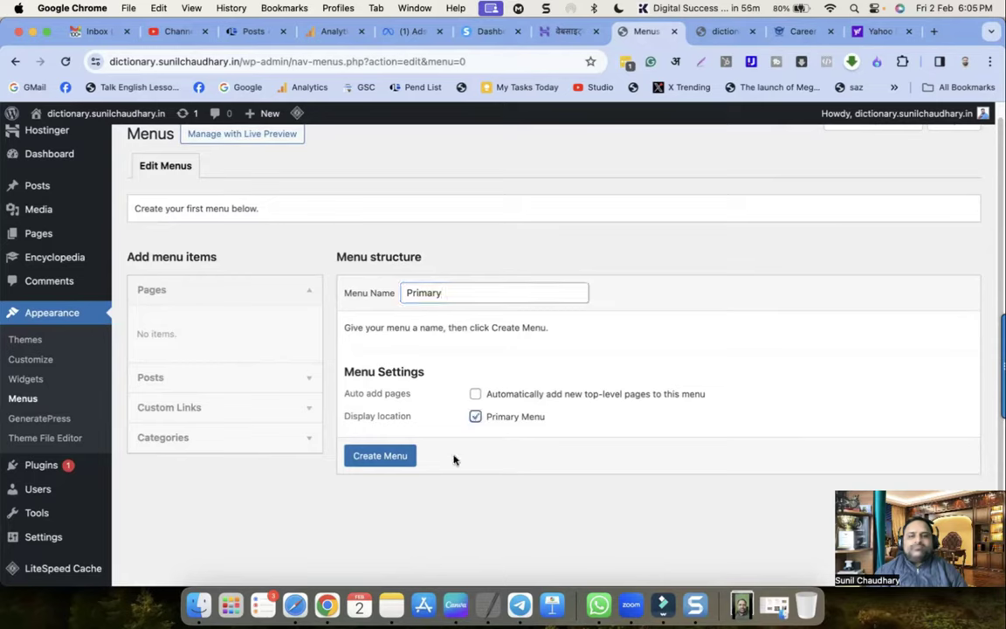
pyautogui.click(374, 459)
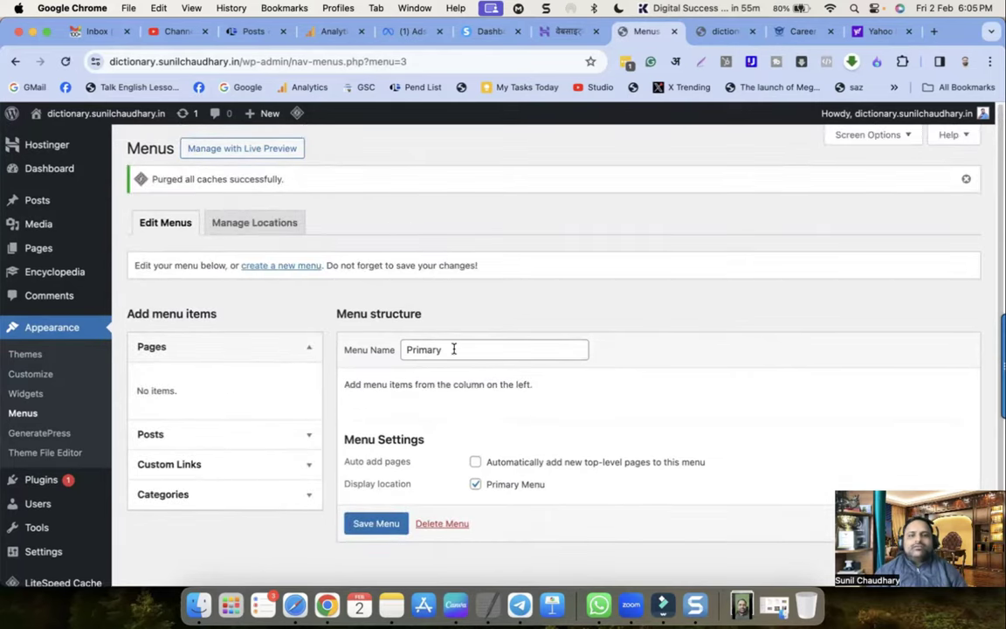
# Step: Look through the categories and recent posts available as menu items, leaving none selected
pyautogui.scroll(-2, 463, 351)
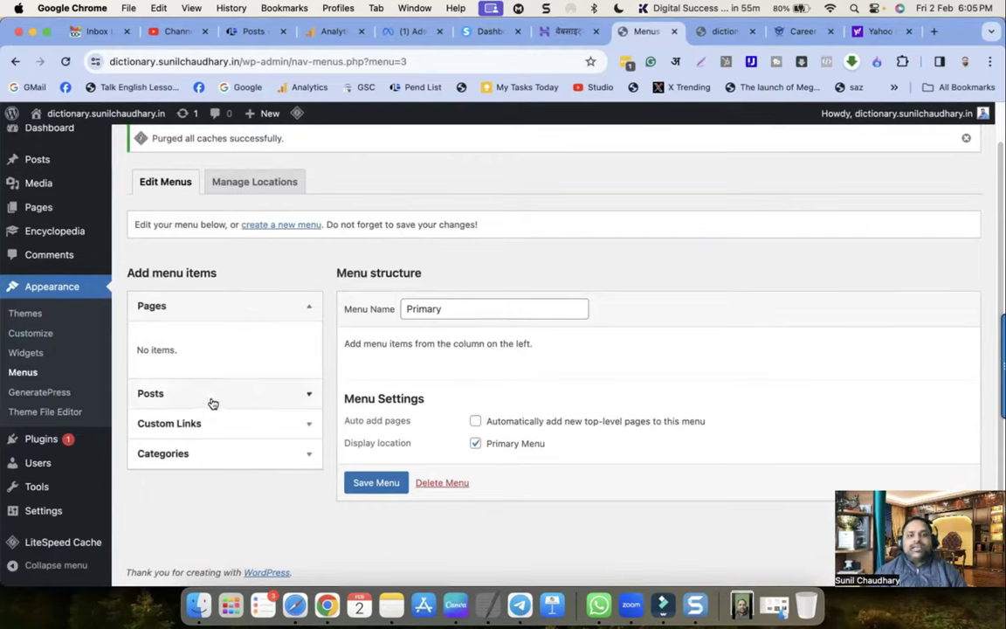
pyautogui.click(231, 456)
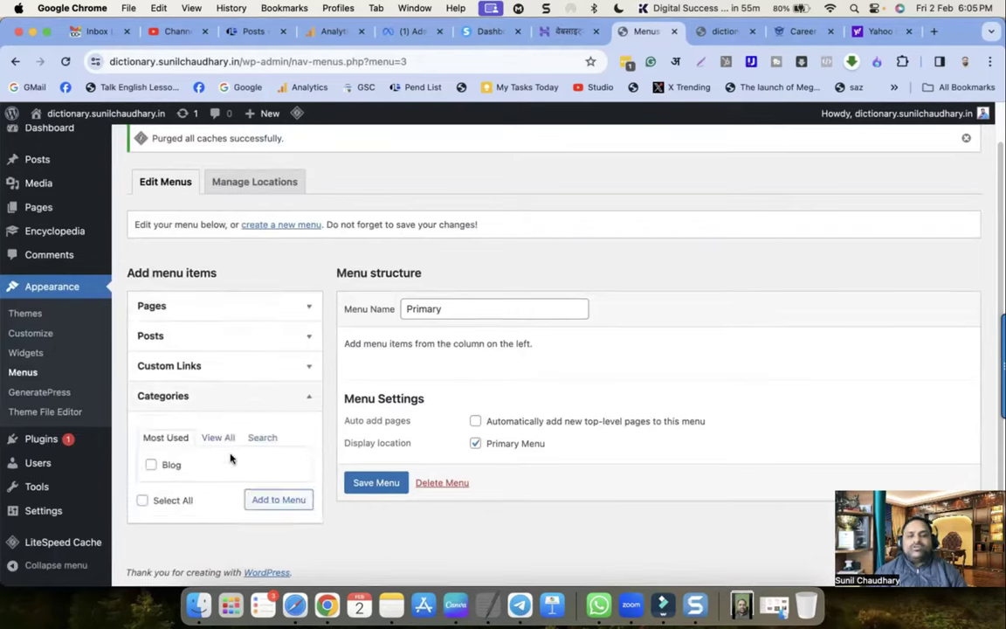
pyautogui.click(231, 337)
pyautogui.click(151, 405)
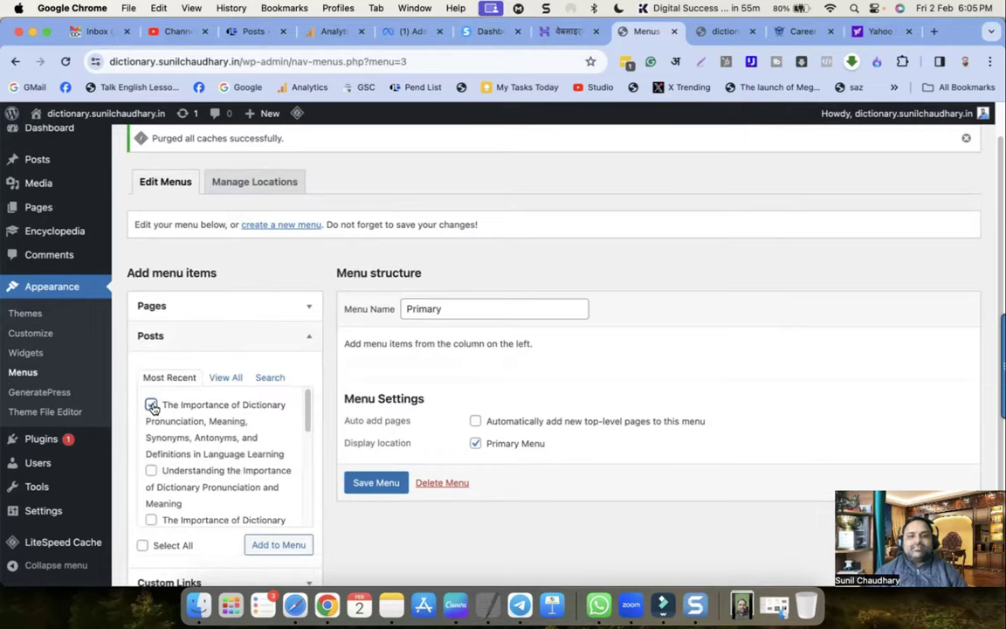
pyautogui.click(151, 405)
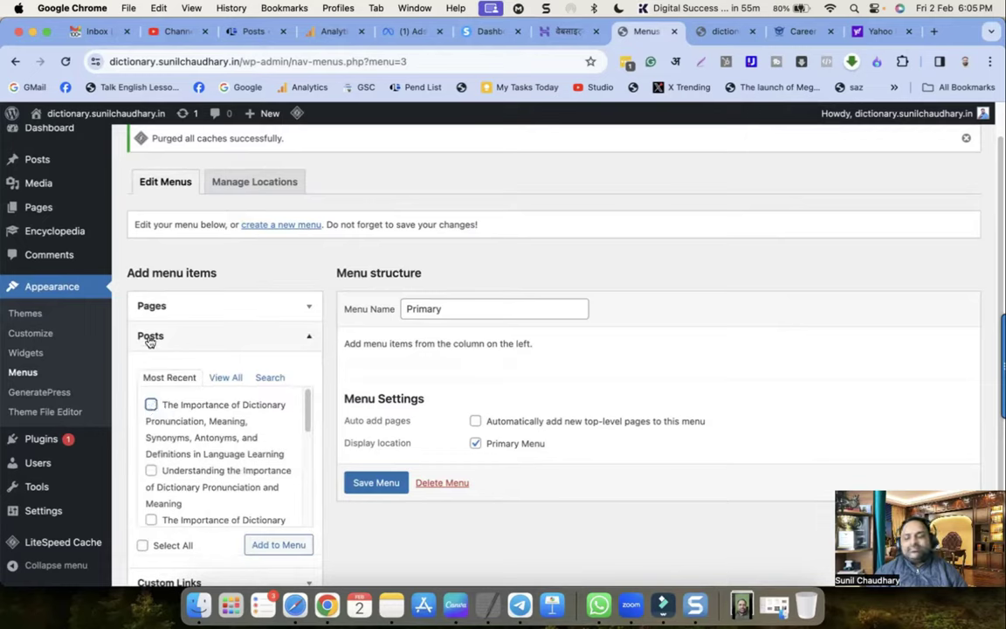
pyautogui.click(310, 336)
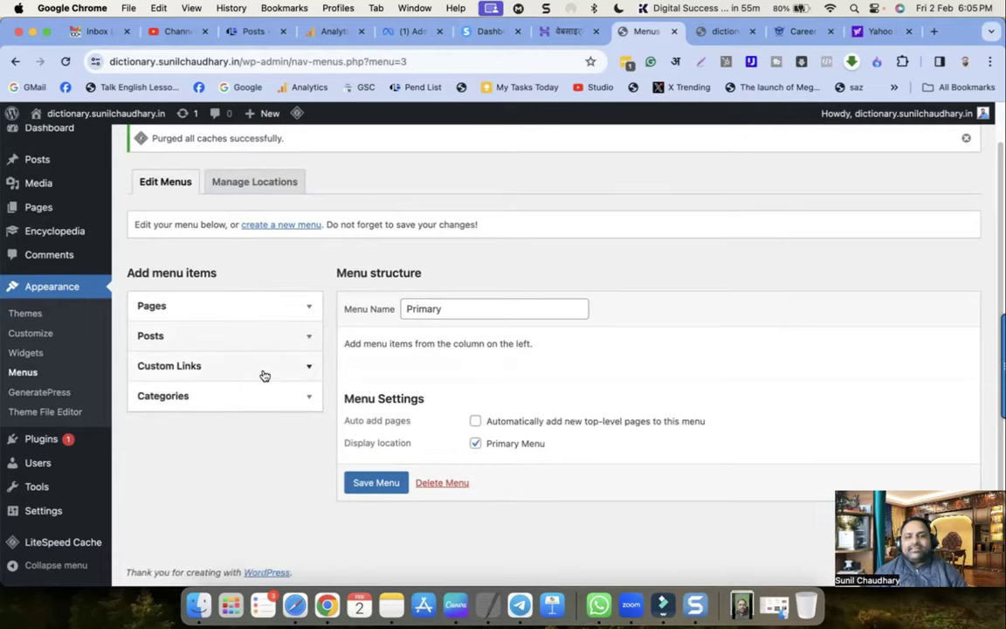
pyautogui.click(264, 375)
pyautogui.click(262, 411)
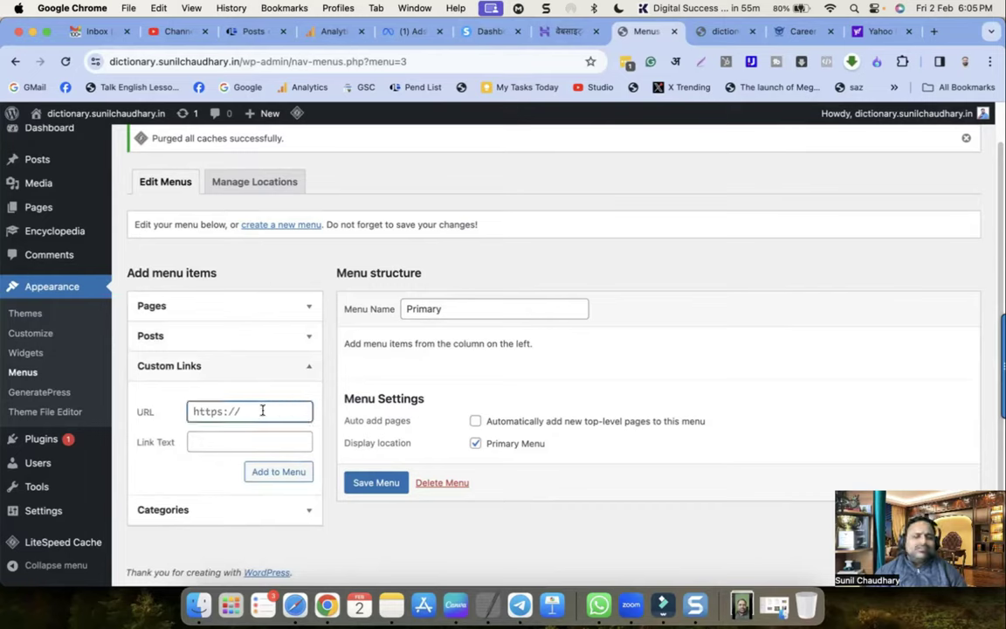
pyautogui.write('https://www.')
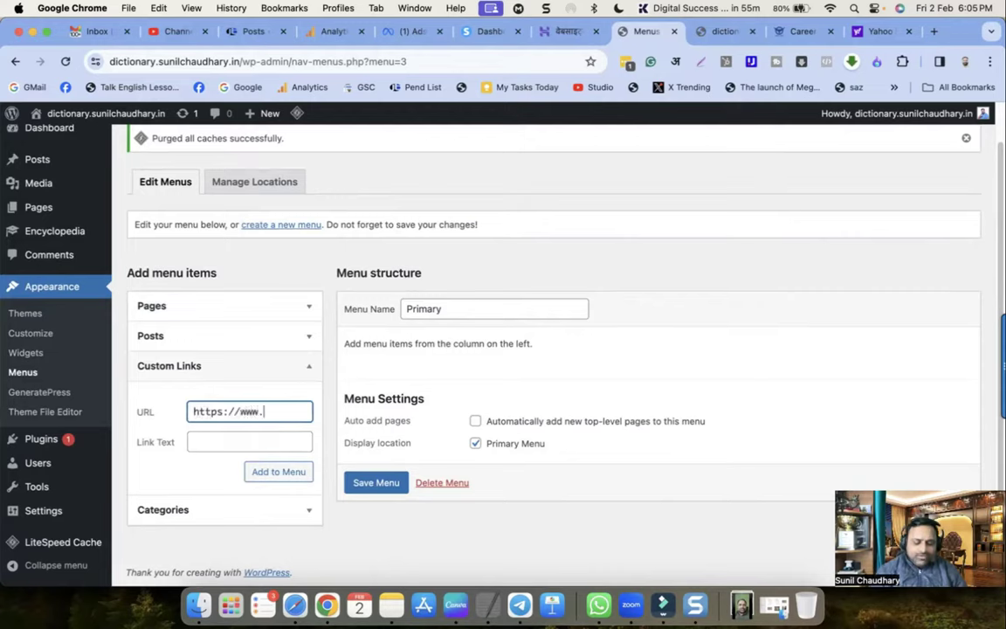
pyautogui.write('suniltams.com')
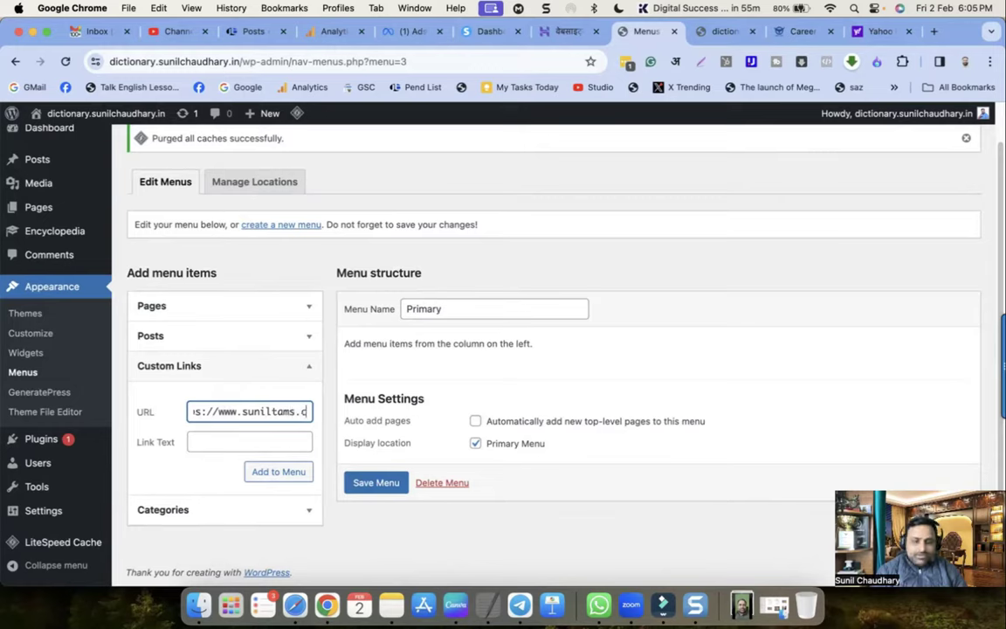
pyautogui.click(260, 440)
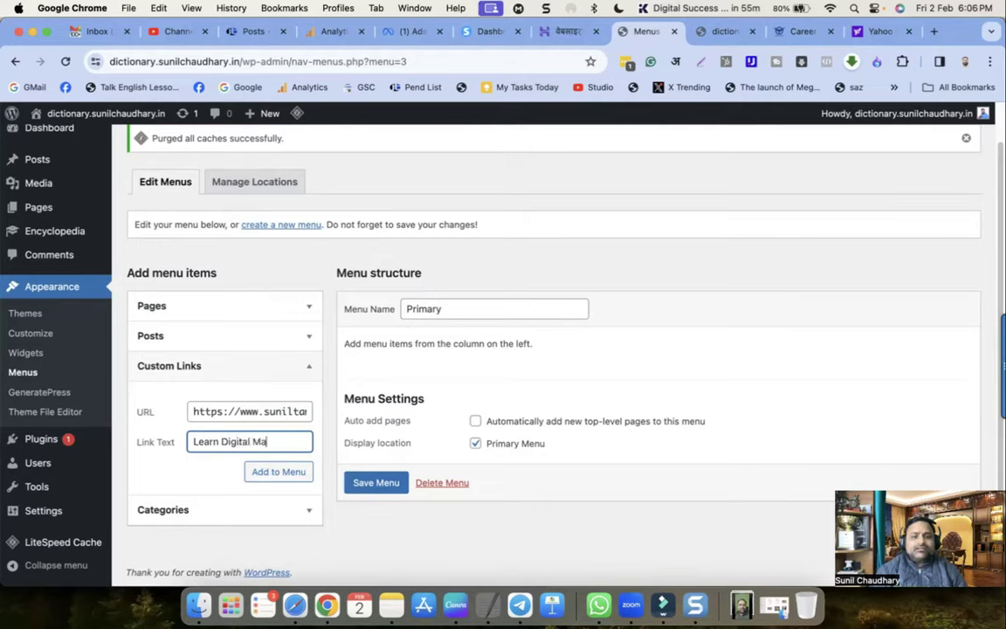
pyautogui.click(270, 471)
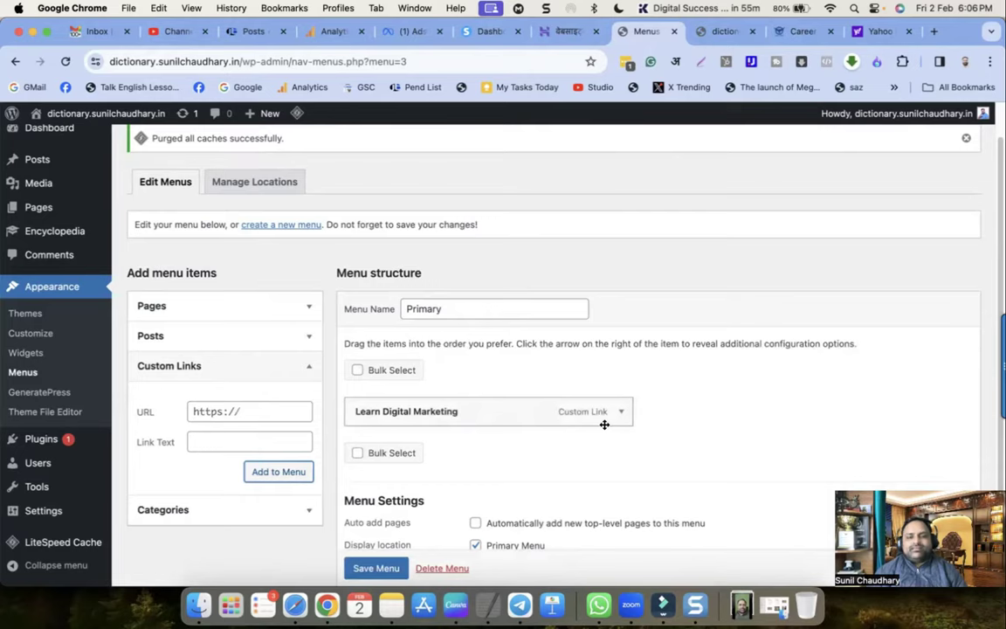
pyautogui.click(376, 568)
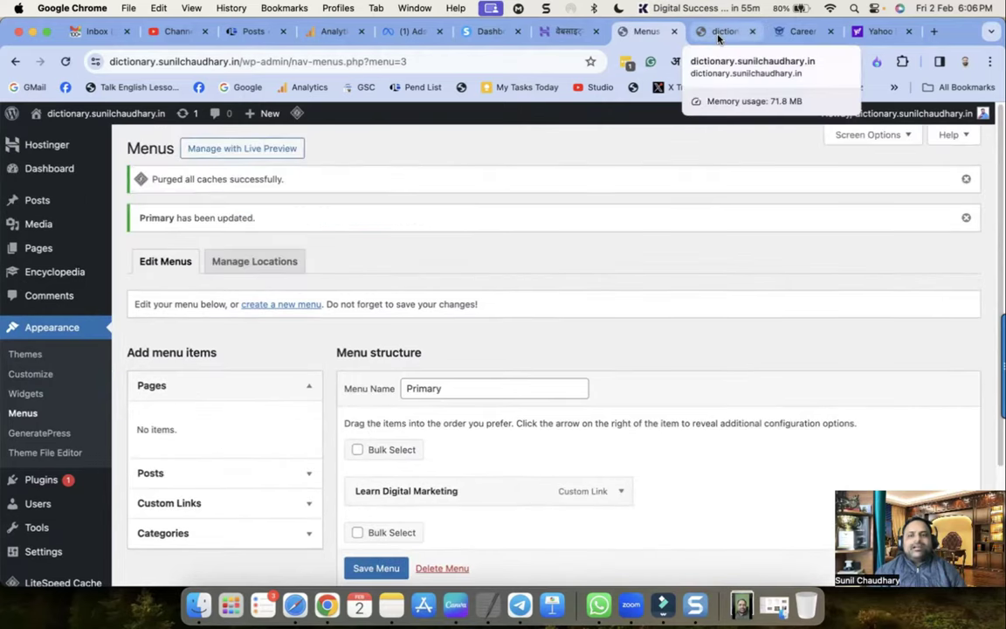
# Step: Reload the site's front page and check the navigation link in the header
pyautogui.click(717, 38)
pyautogui.click(64, 61)
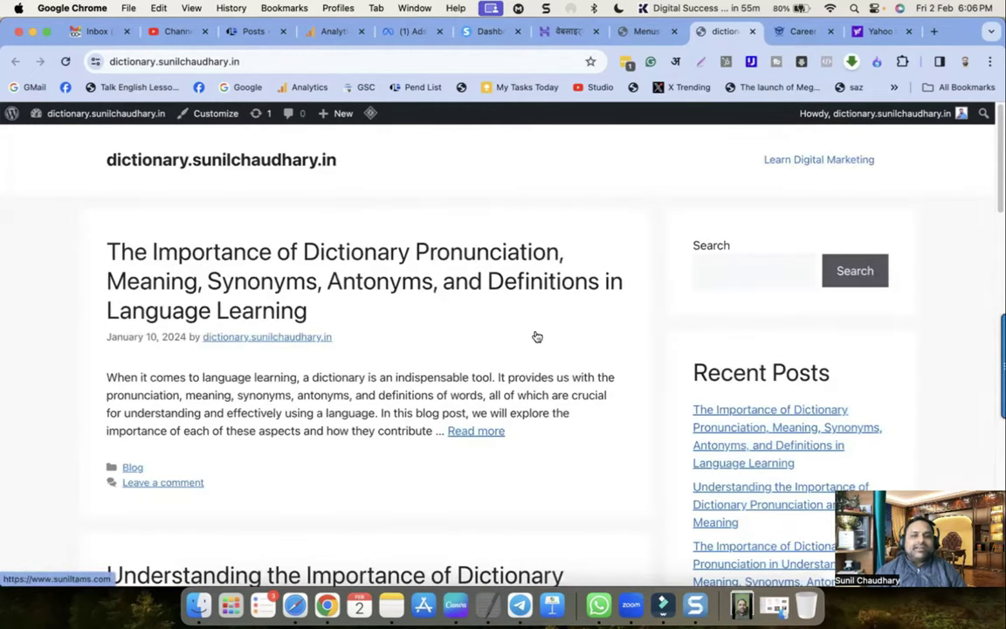
pyautogui.scroll(-3, 835, 157)
pyautogui.scroll(3, 844, 204)
pyautogui.moveTo(876, 161); pyautogui.dragTo(758, 164)
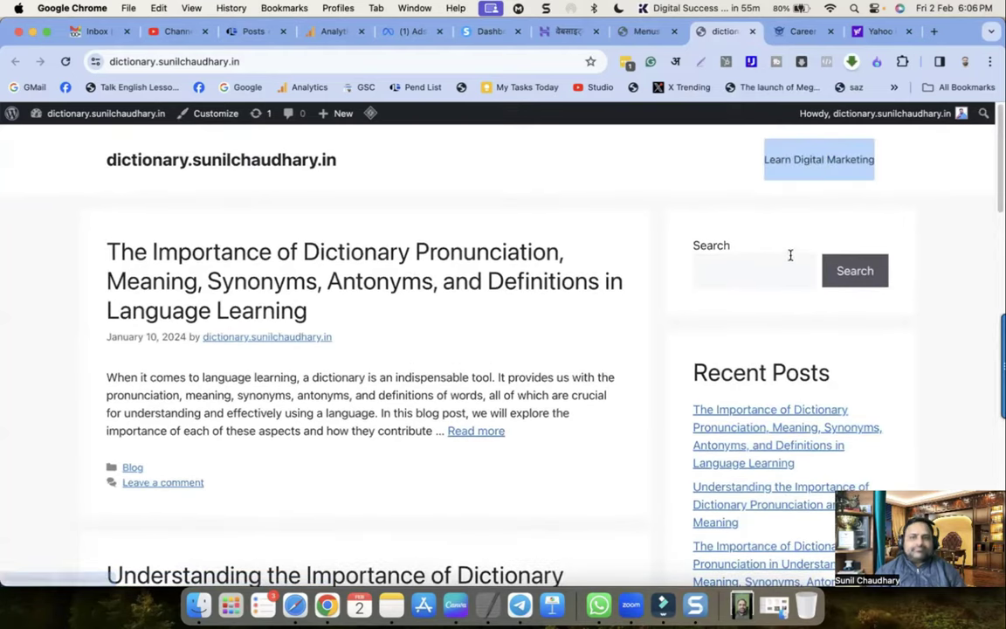
pyautogui.click(644, 31)
pyautogui.scroll(-4, 498, 425)
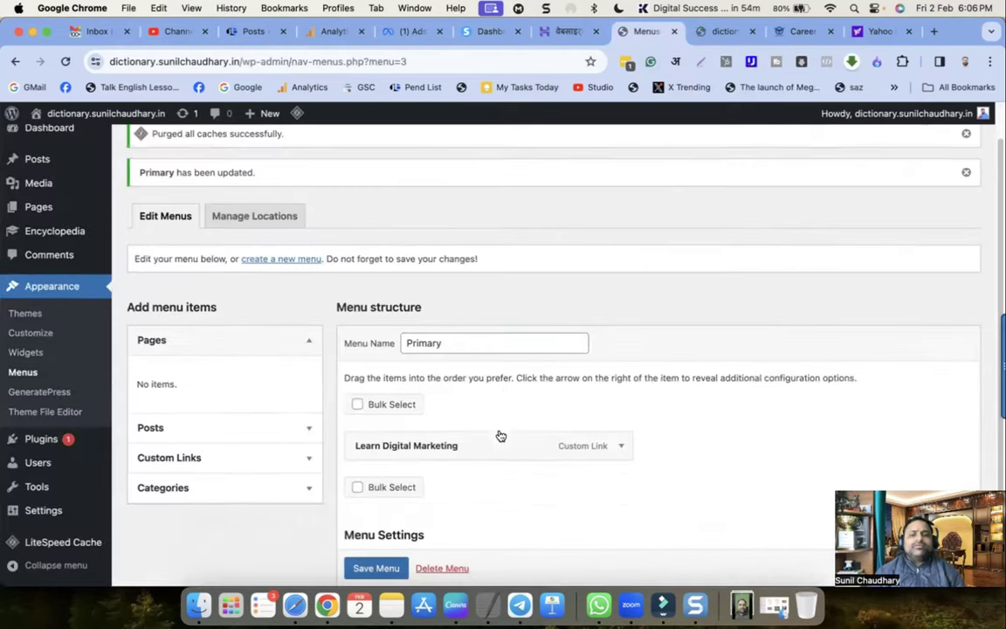
pyautogui.click(223, 347)
pyautogui.click(210, 360)
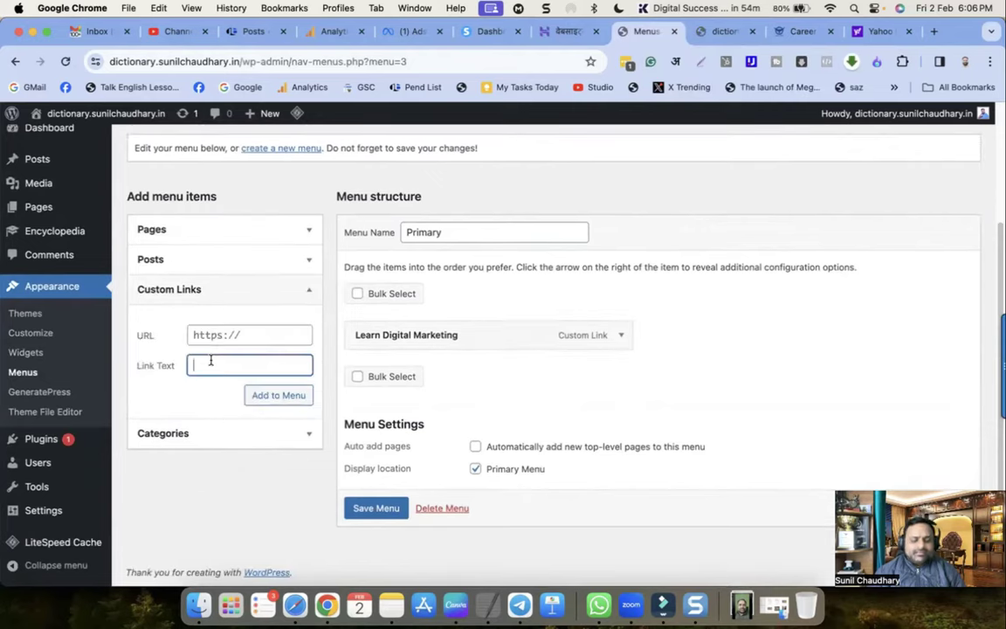
pyautogui.write('Become a')
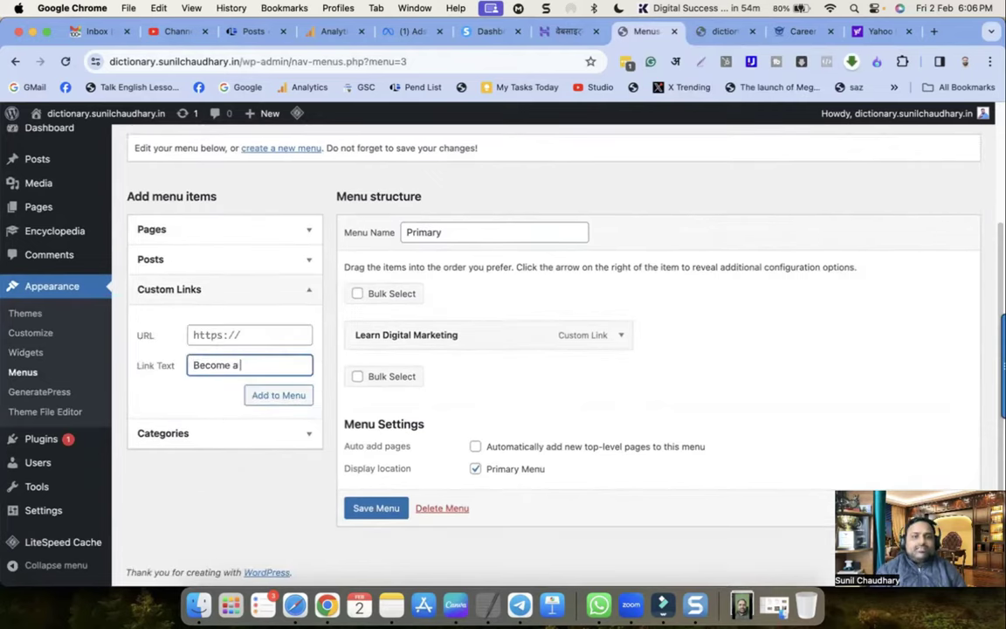
pyautogui.write(' Digital C')
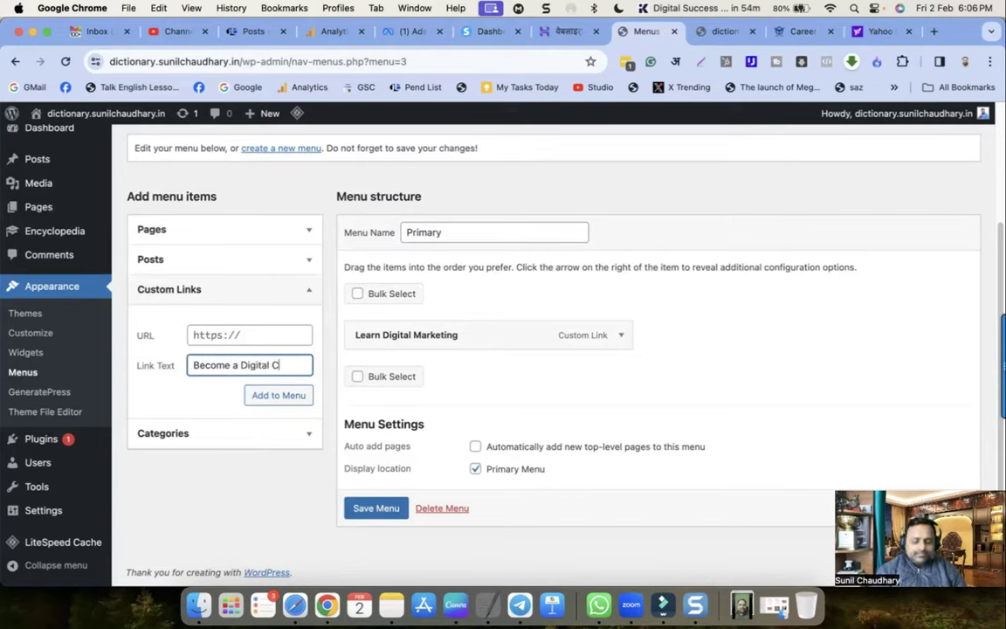
pyautogui.write('Oaoach')
pyautogui.click(257, 333)
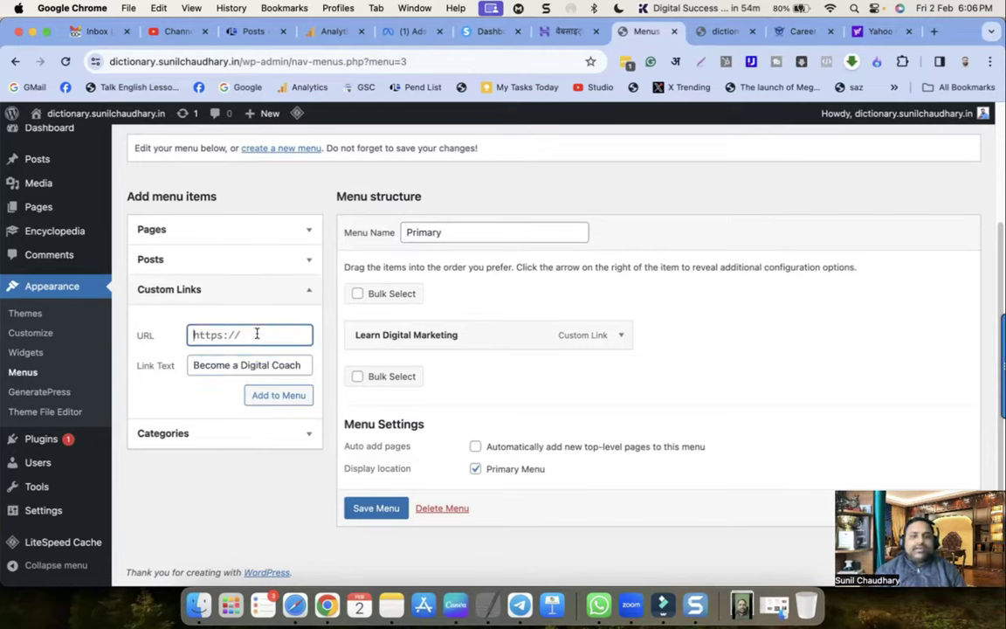
pyautogui.write('https://')
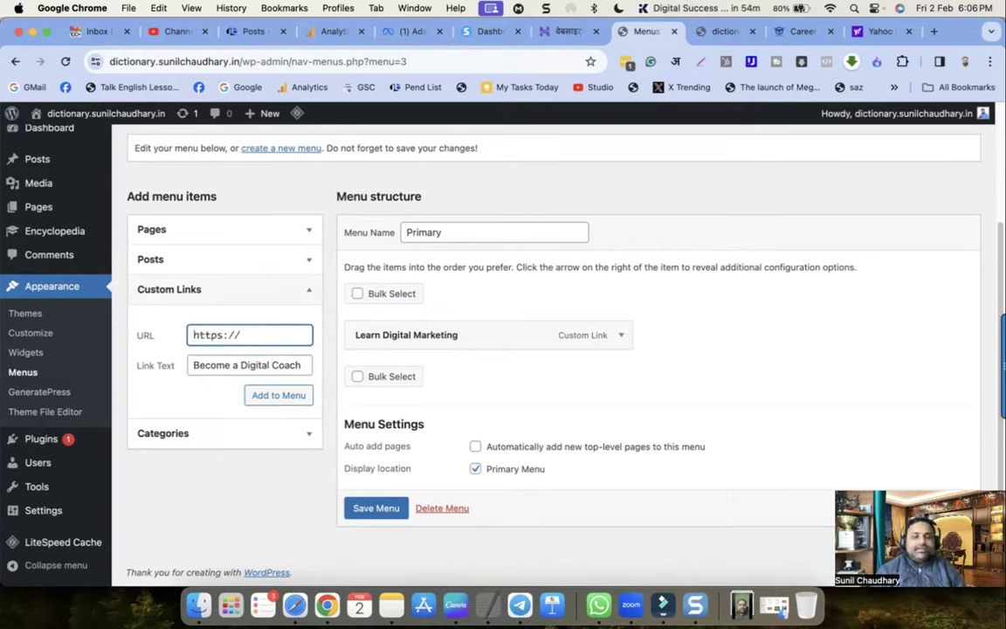
pyautogui.write('digitalcoach.s')
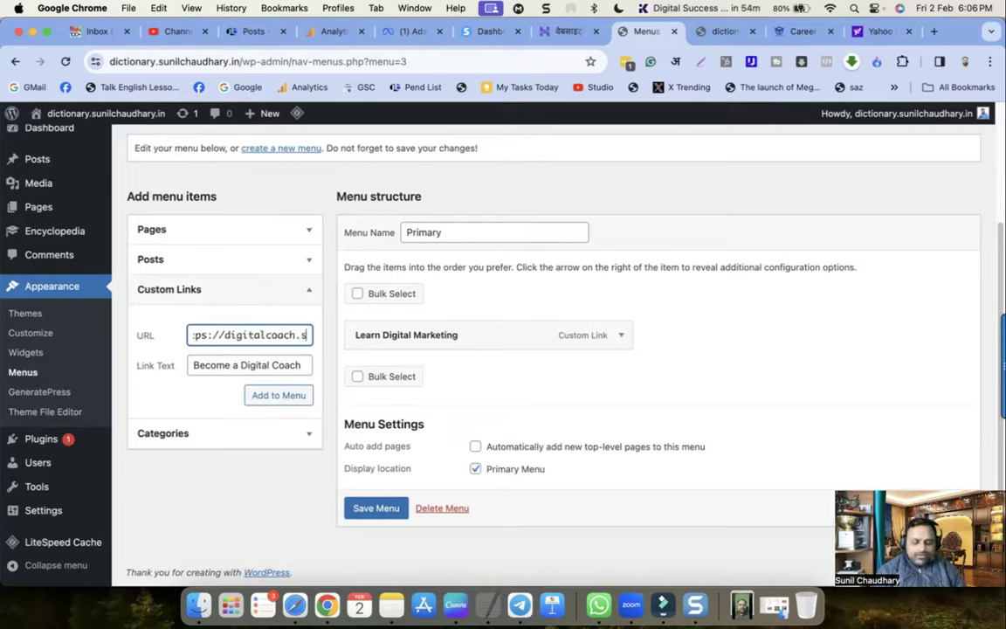
pyautogui.write('unilams.com')
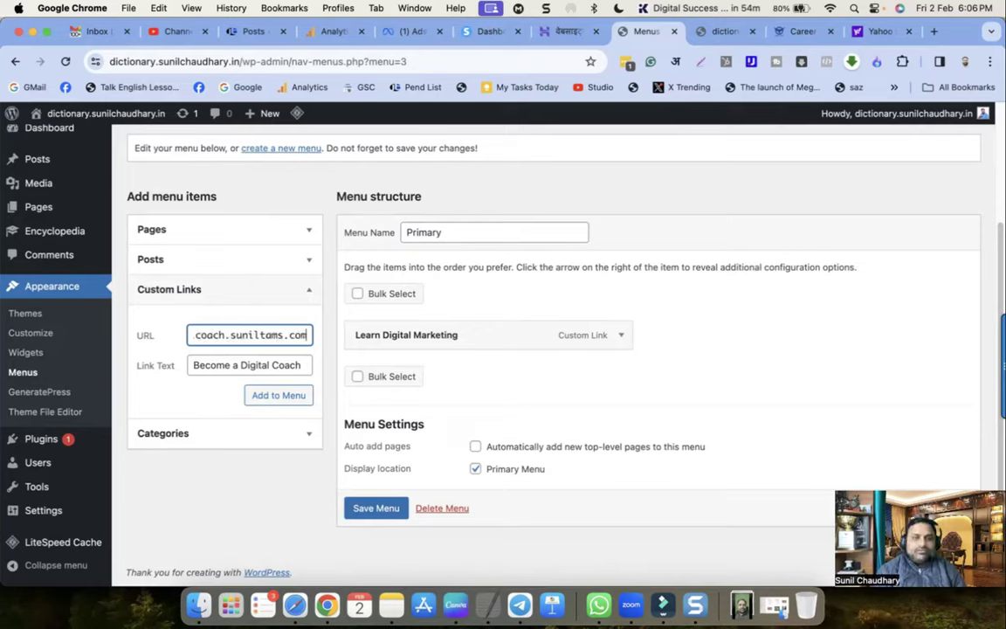
pyautogui.click(278, 396)
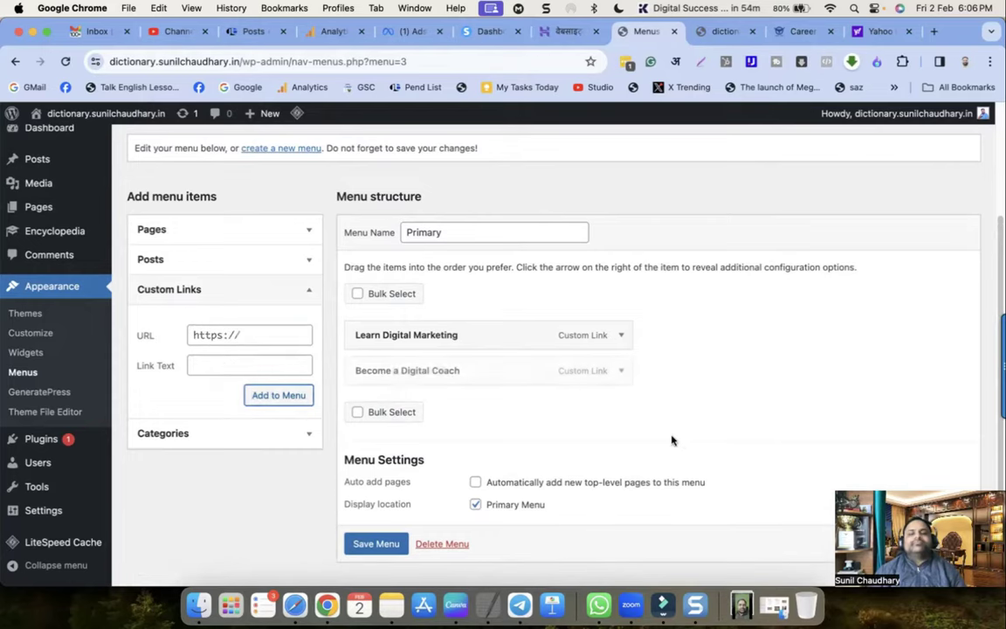
pyautogui.scroll(-1, 664, 435)
pyautogui.click(235, 345)
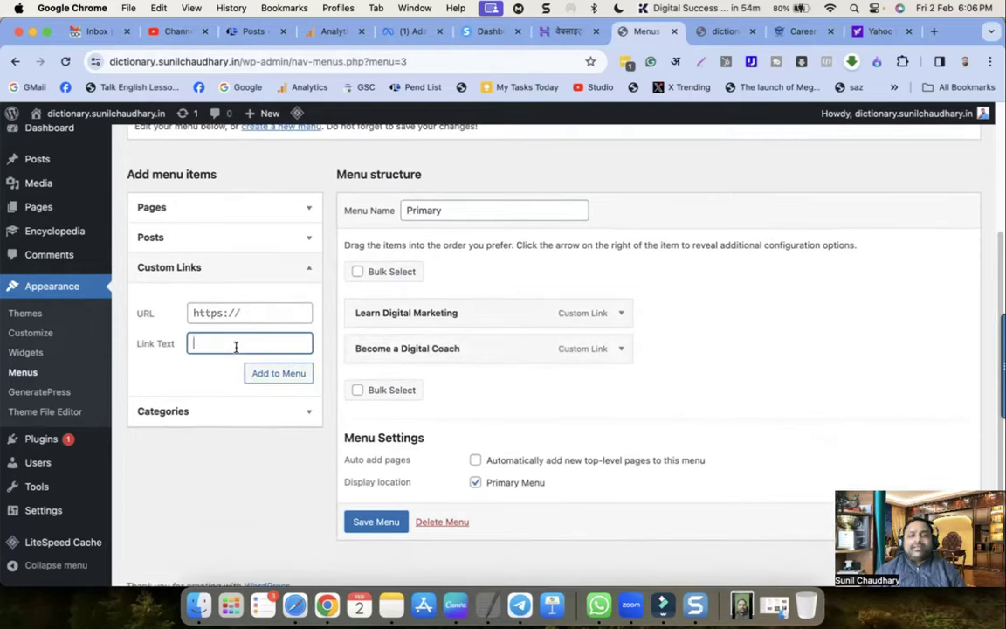
pyautogui.write('Learn SEO')
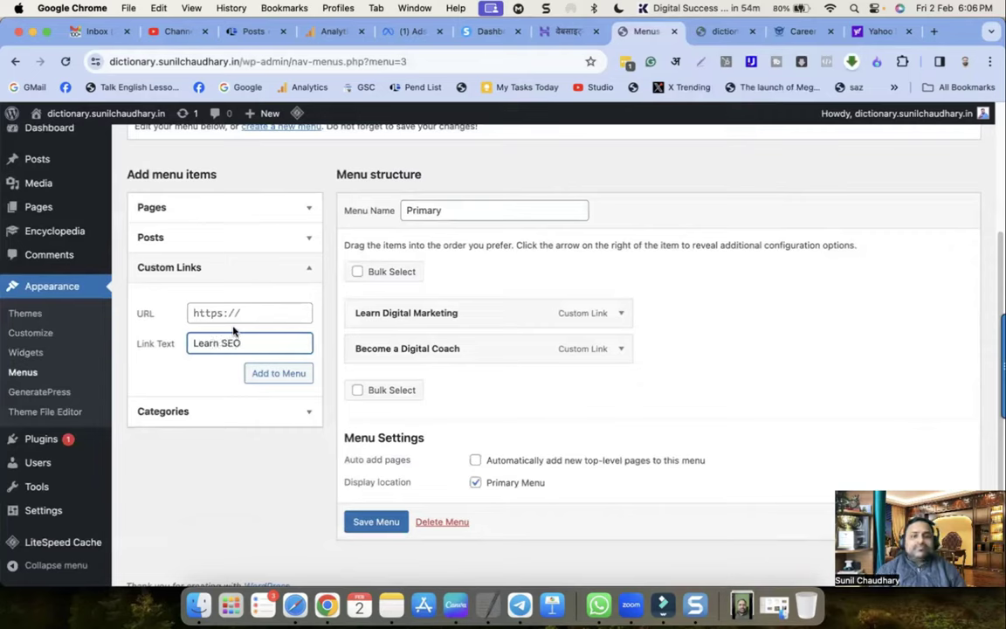
pyautogui.click(229, 314)
pyautogui.write('https')
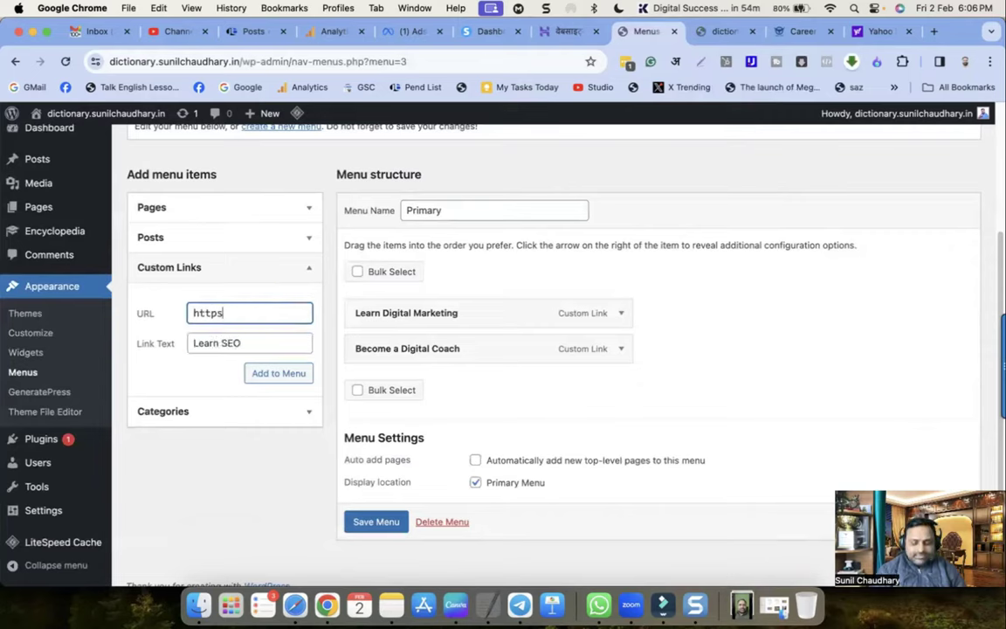
pyautogui.write('://seosunil.com')
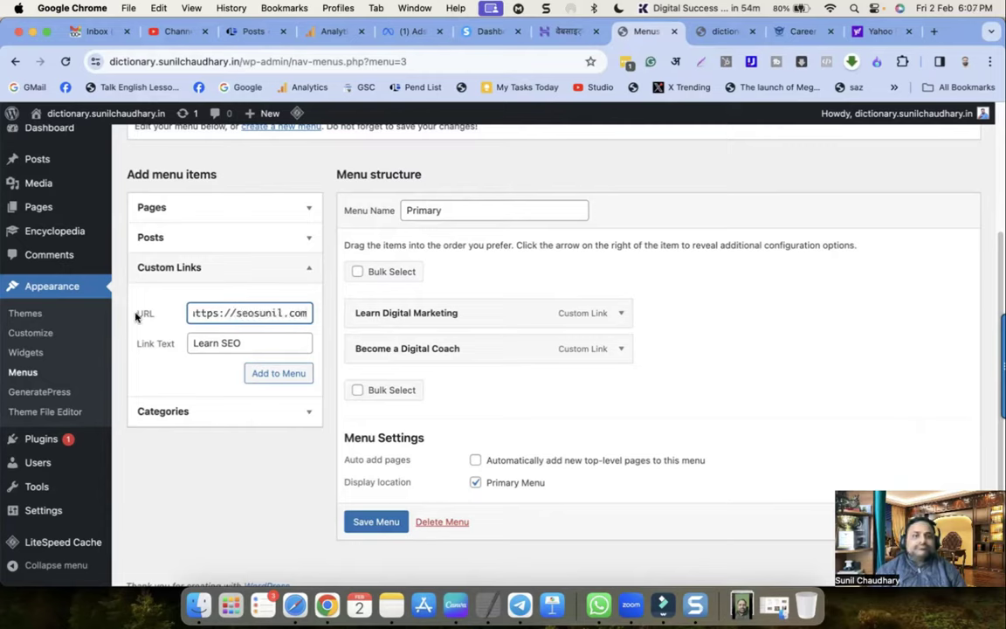
pyautogui.click(255, 375)
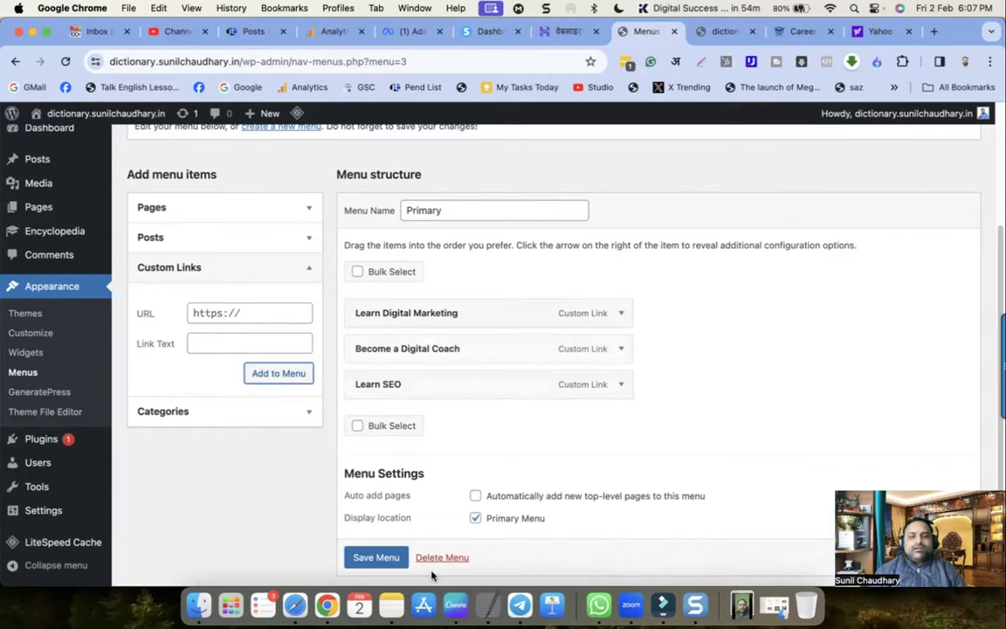
# Step: Save the Primary menu, check its links on the site's front page, and return to the menu editor
pyautogui.scroll(-1, 410, 566)
pyautogui.click(381, 527)
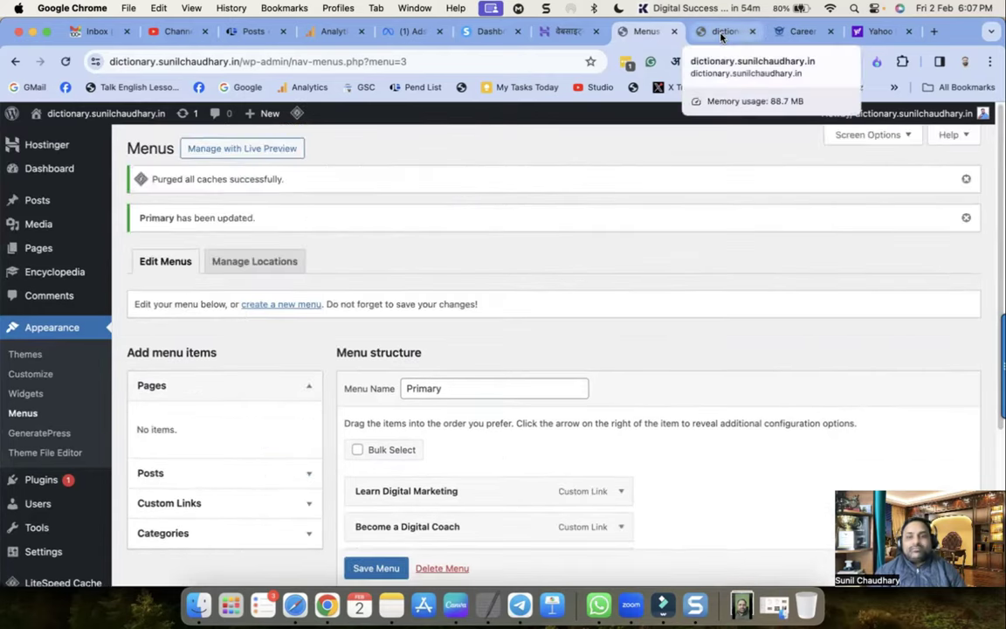
pyautogui.click(721, 32)
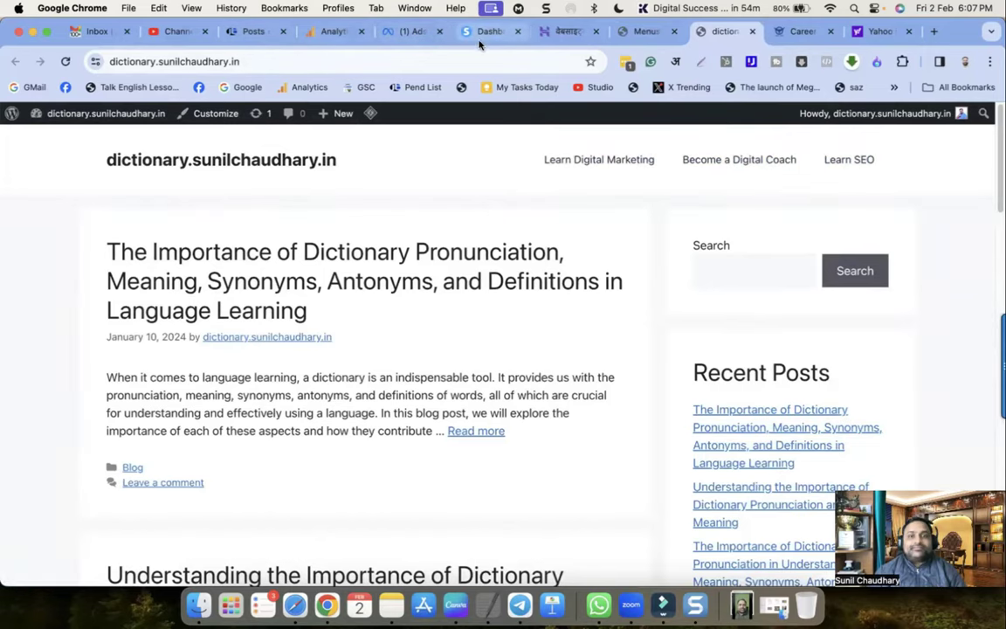
pyautogui.click(642, 31)
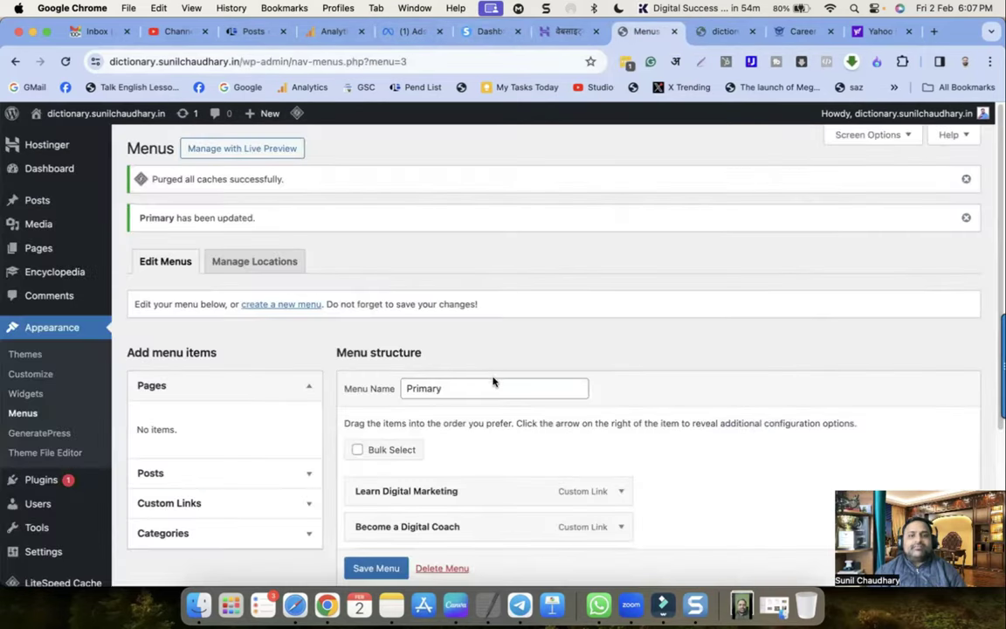
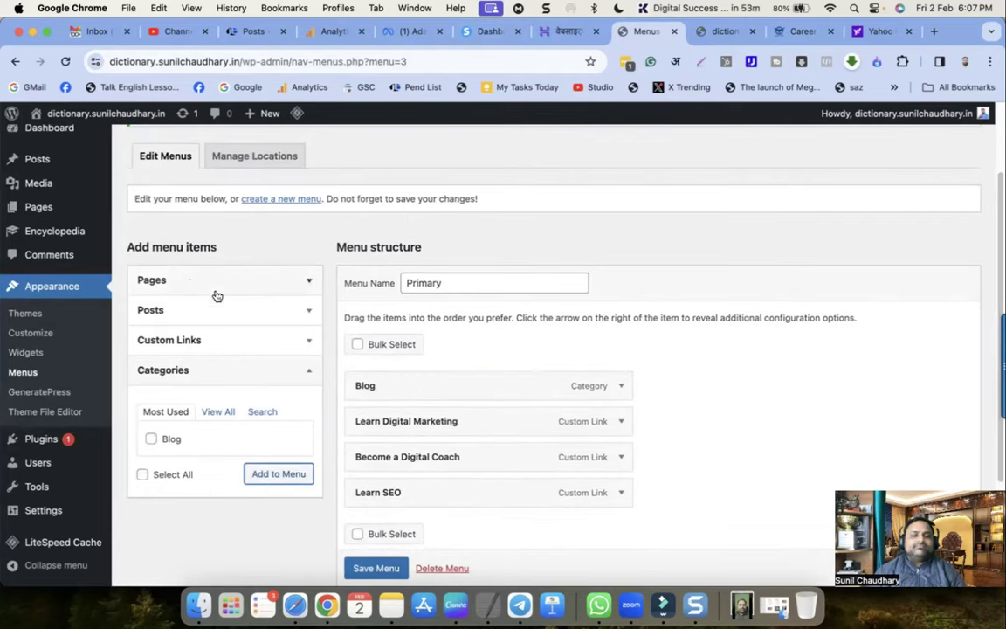
# Step: Add the most recent post, The Importance of Dictionary Pronunciation, Meaning, Synonyms, Antonyms, and Definitions in Language Learning, to the Primary menu
pyautogui.click(191, 281)
pyautogui.scroll(-1, 268, 385)
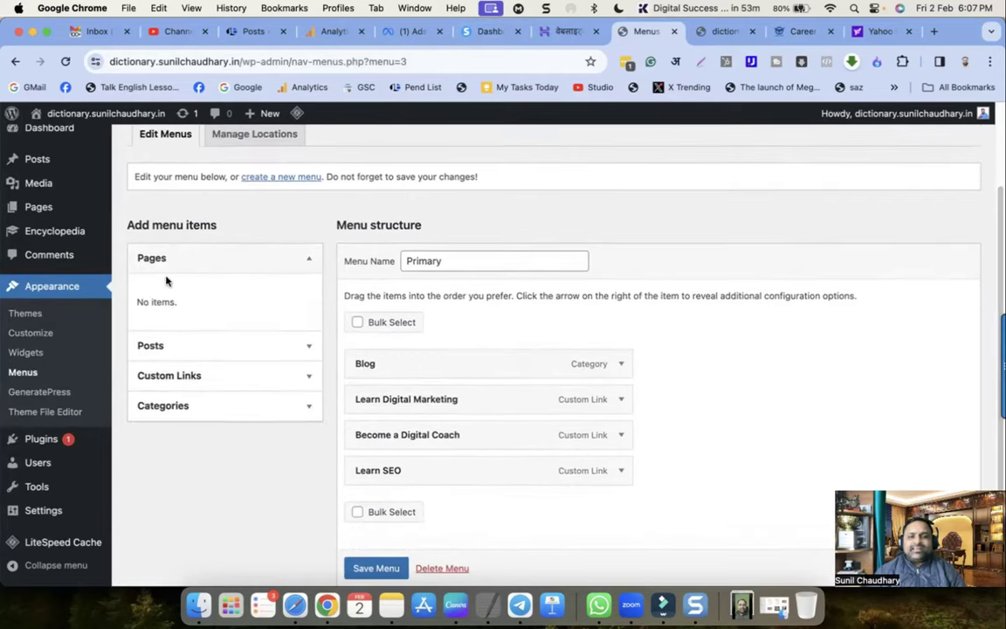
pyautogui.click(166, 347)
pyautogui.click(152, 357)
pyautogui.click(270, 497)
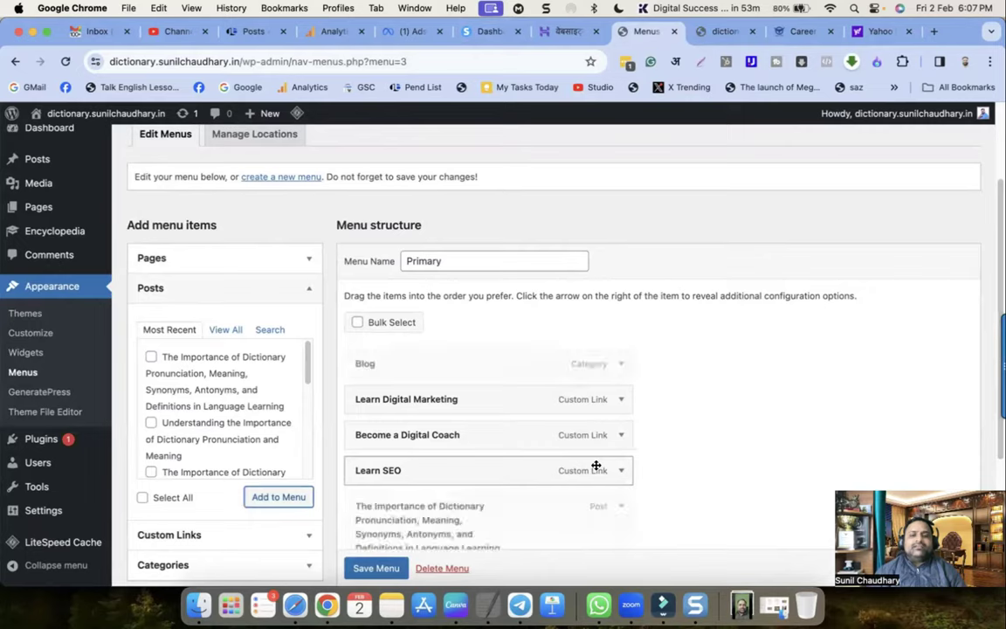
pyautogui.scroll(-2, 598, 463)
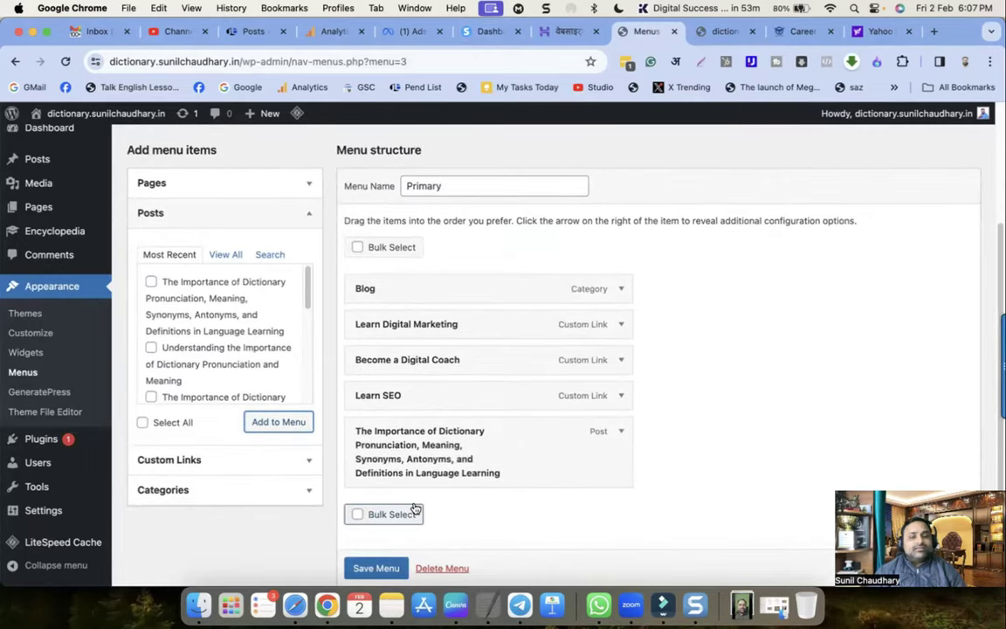
pyautogui.scroll(-1, 366, 489)
pyautogui.click(218, 433)
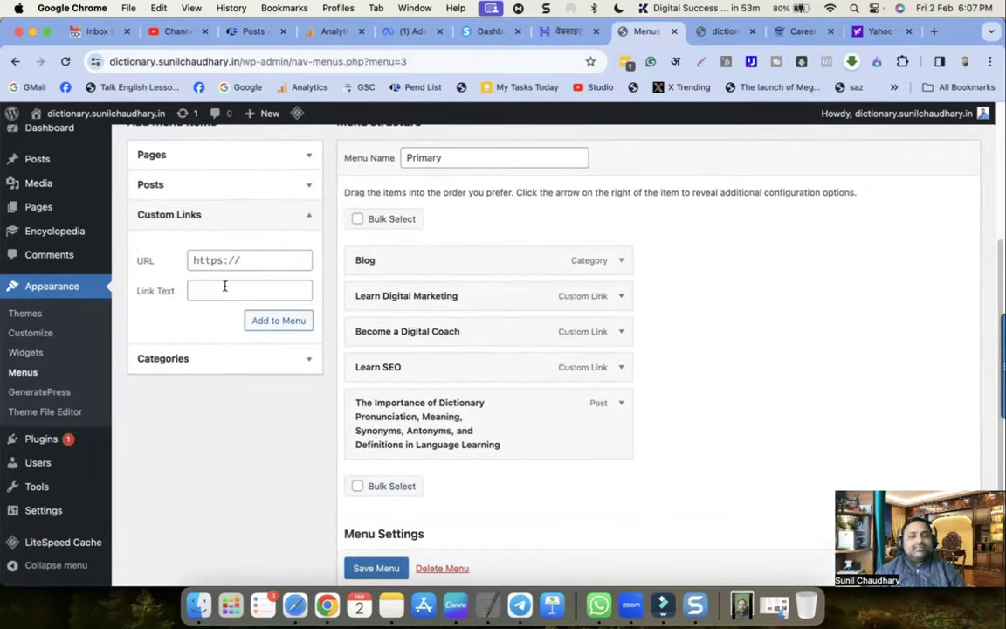
pyautogui.tripleClick(237, 260)
pyautogui.write('https:')
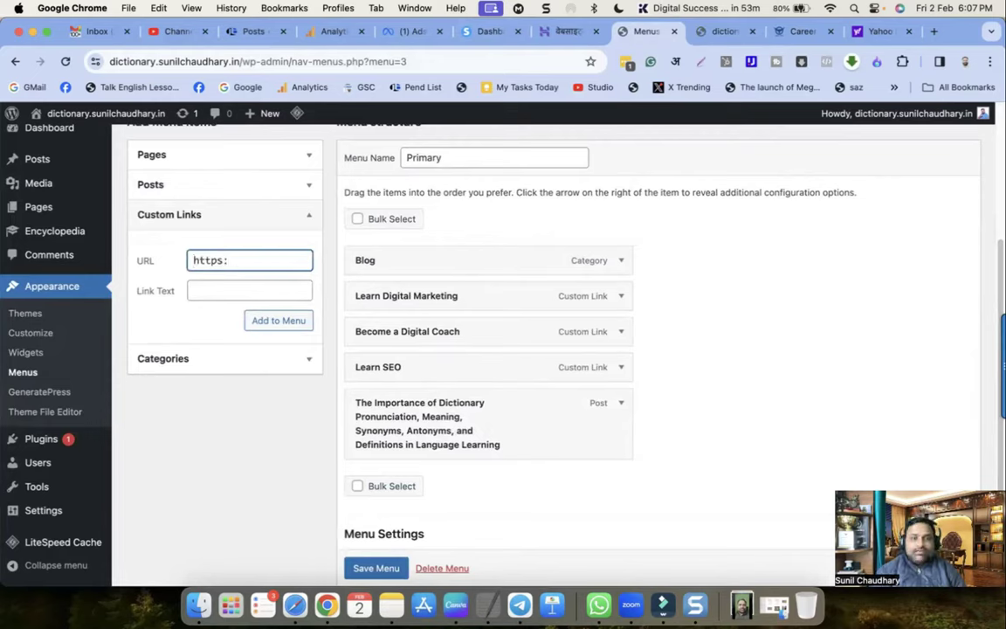
pyautogui.write('//dictionary.com')
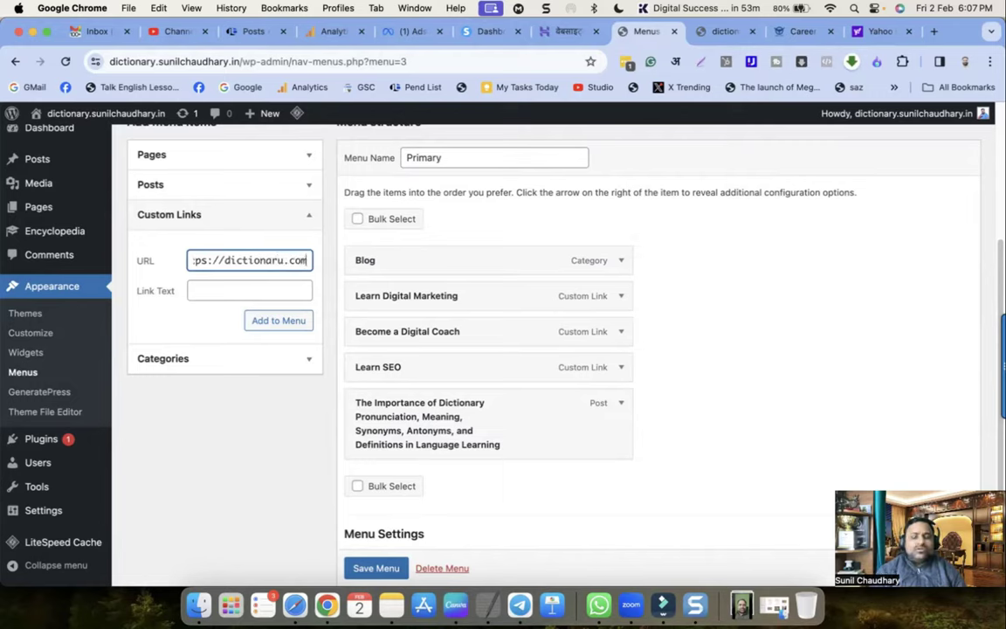
pyautogui.click(258, 290)
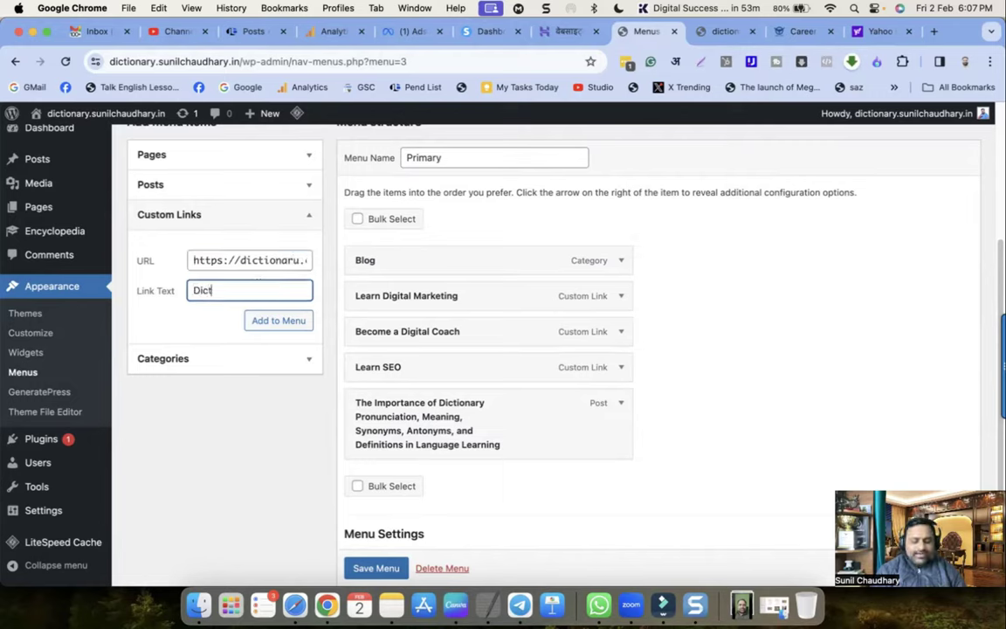
pyautogui.click(267, 320)
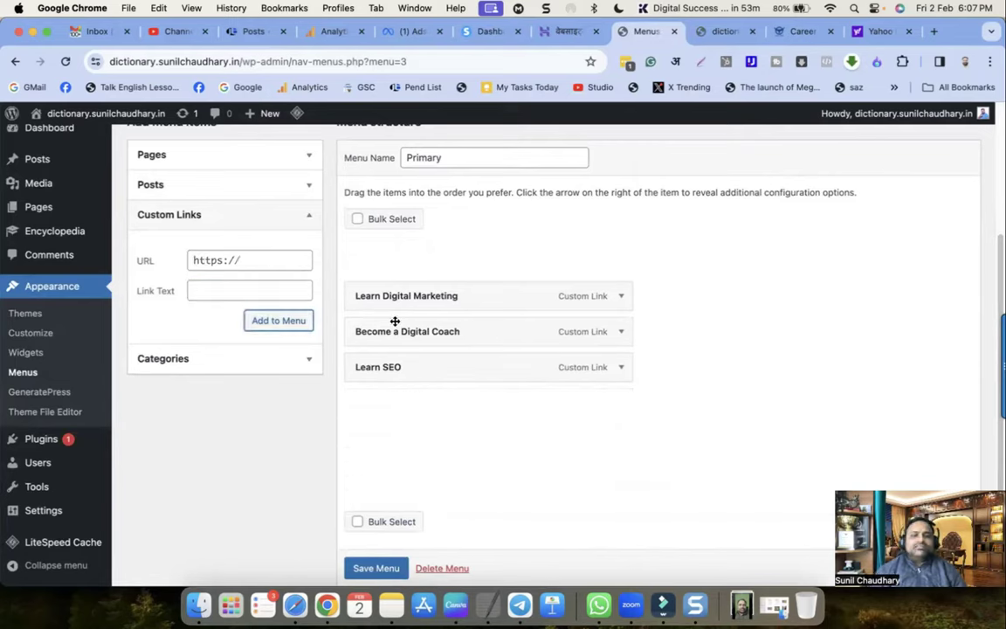
# Step: Nest The Importance of Dictionary Pronunciation post as a sub item under Dictionary in the menu structure
pyautogui.scroll(-2, 539, 414)
pyautogui.moveTo(408, 330); pyautogui.dragTo(463, 367)
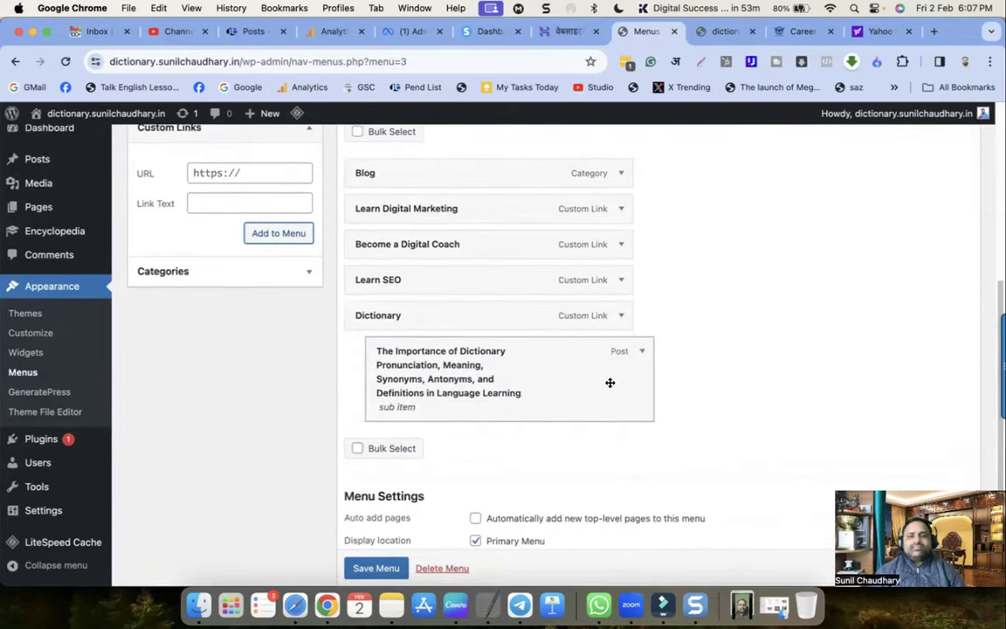
# Step: Shorten the navigation label of the sub item under Dictionary to Importance of Dictionary
pyautogui.click(640, 351)
pyautogui.scroll(-2, 489, 389)
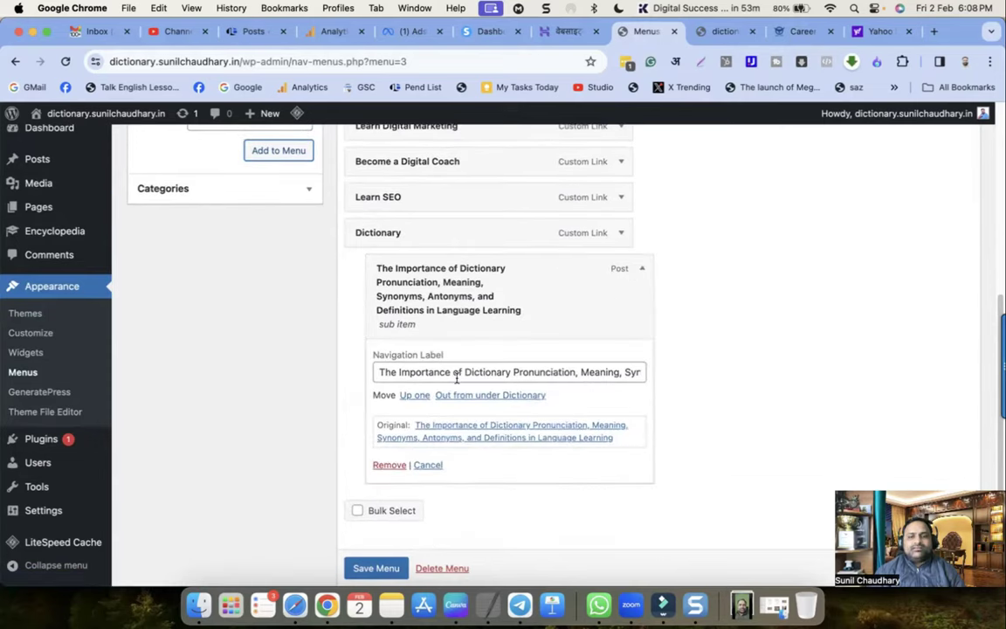
pyautogui.moveTo(378, 372); pyautogui.dragTo(399, 372)
pyautogui.press('BackSpace')
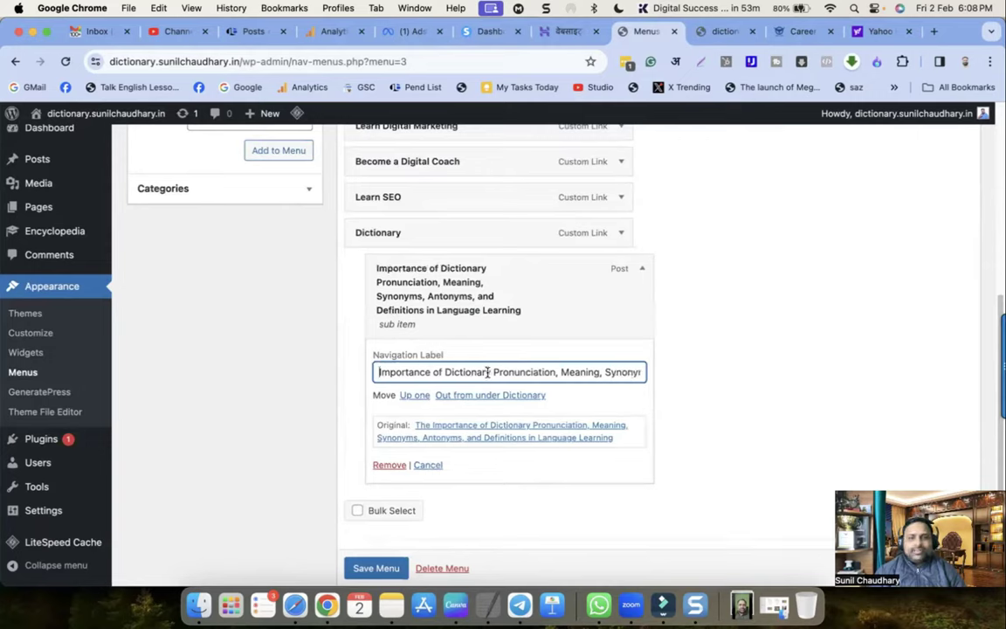
pyautogui.moveTo(489, 371); pyautogui.dragTo(737, 377)
pyautogui.press('BackSpace')
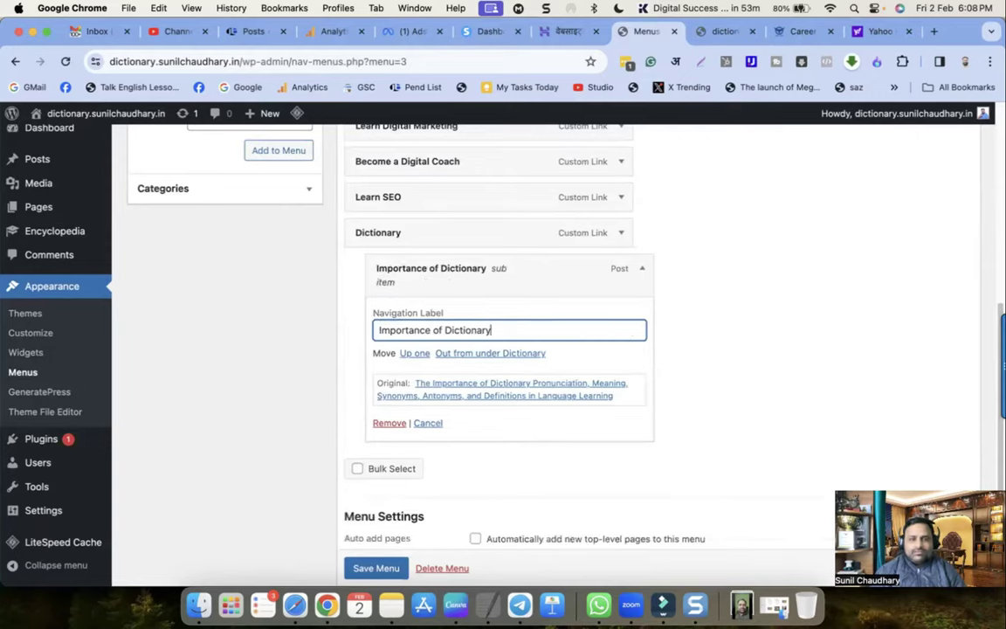
# Step: Save the Primary menu with its relabelled sub item
pyautogui.click(377, 568)
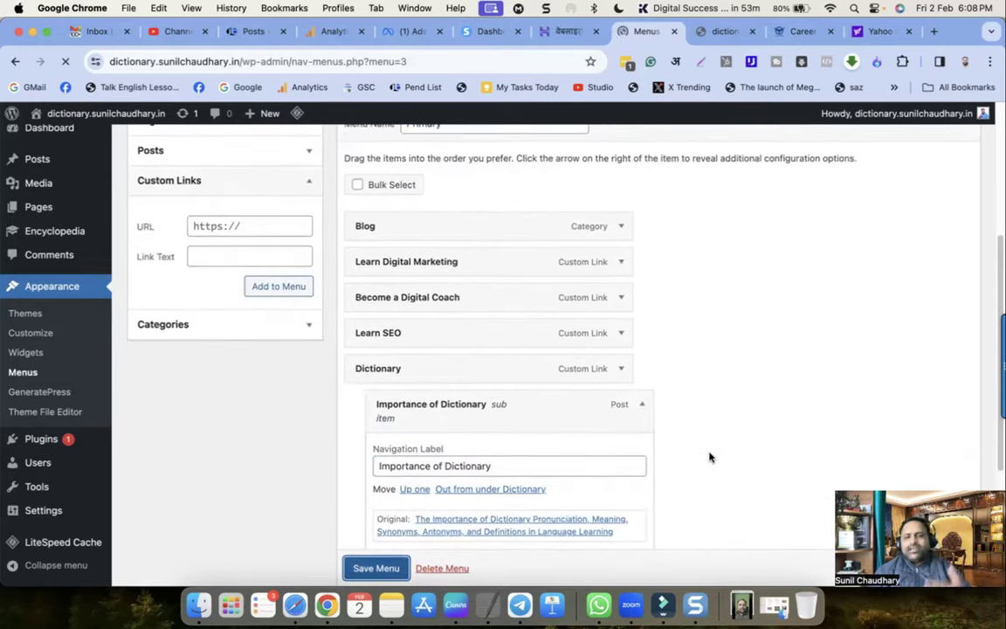
pyautogui.scroll(-3, 536, 401)
pyautogui.scroll(-2, 516, 384)
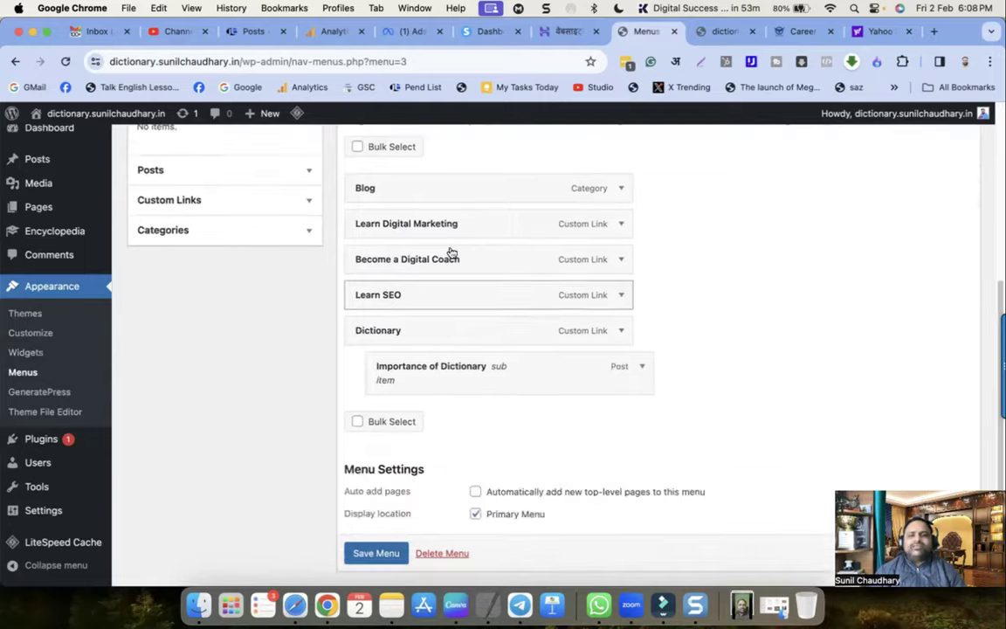
pyautogui.scroll(1, 490, 323)
pyautogui.scroll(-2, 444, 514)
pyautogui.click(373, 522)
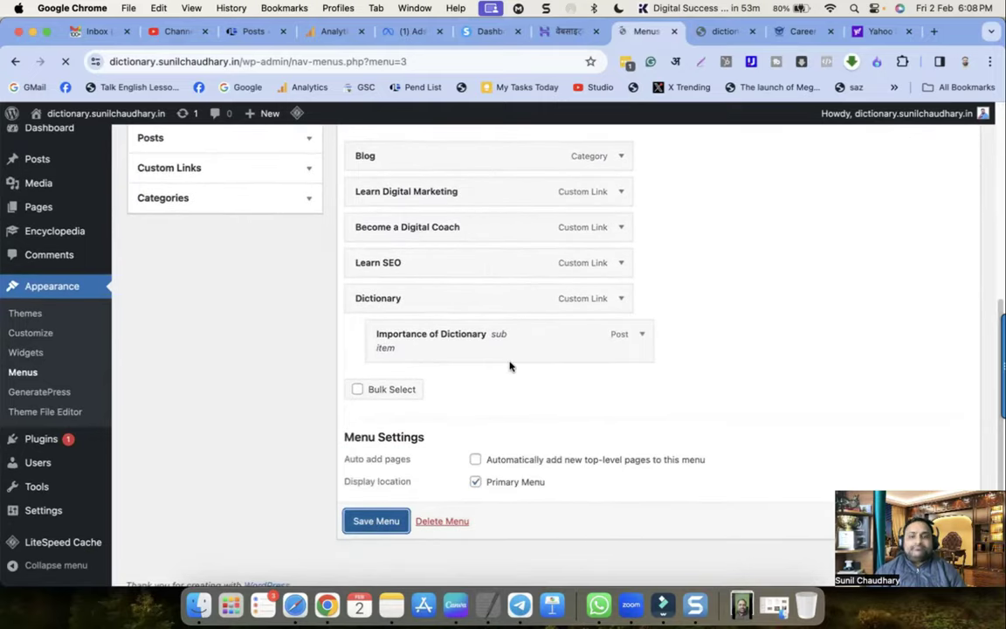
pyautogui.scroll(-4, 527, 460)
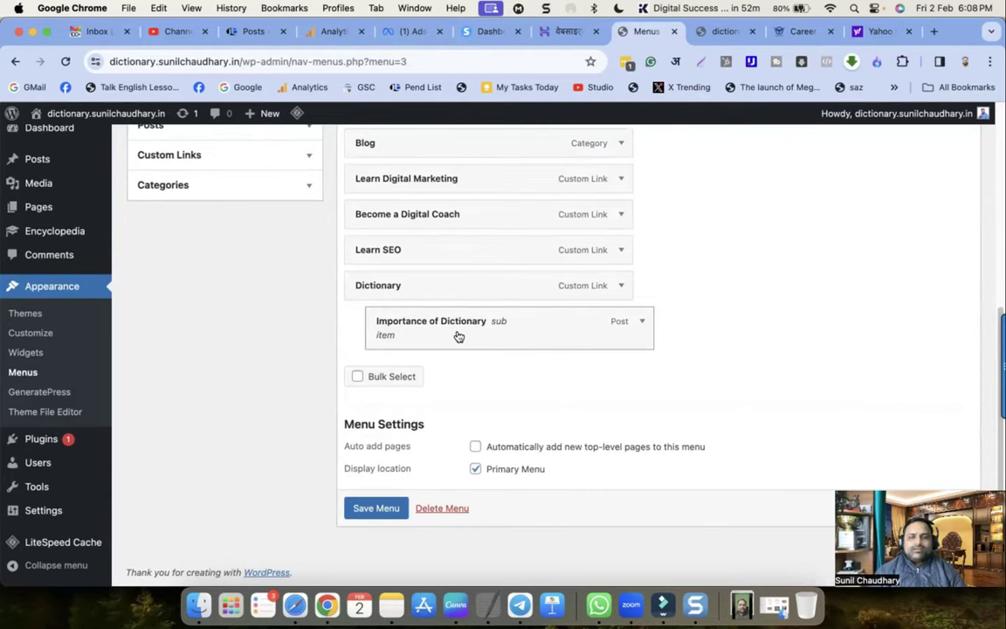
# Step: Check the Dictionary dropdown in the navigation of the site's front page and return to the menu editor
pyautogui.click(724, 33)
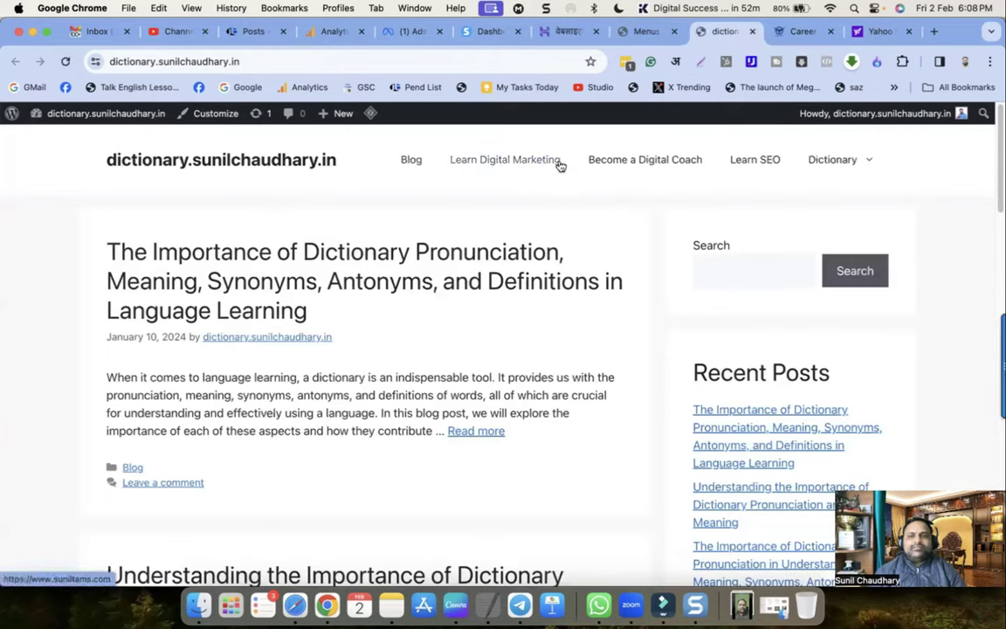
pyautogui.moveTo(836, 166)
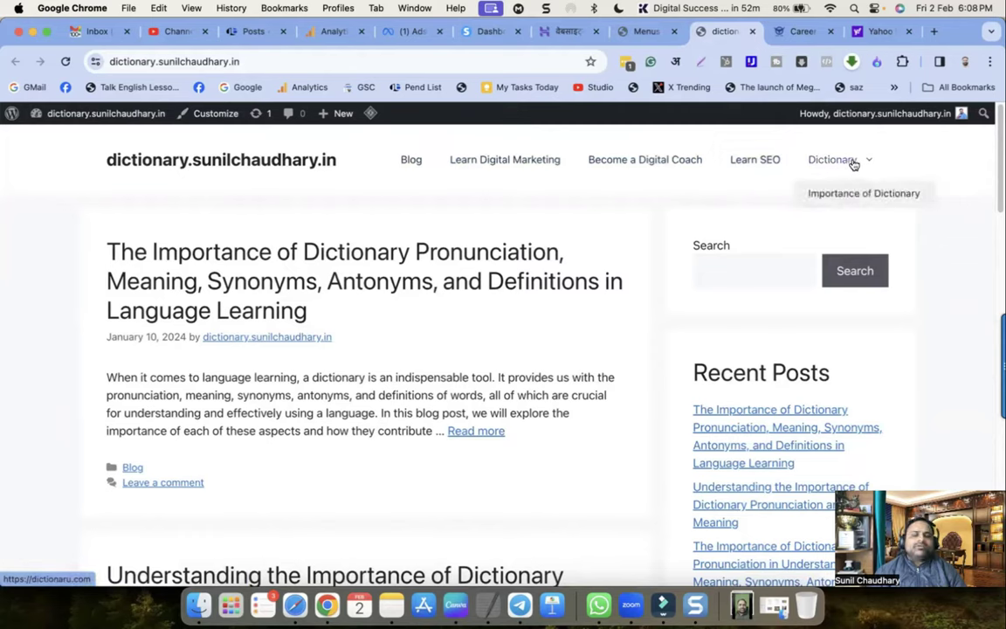
pyautogui.click(646, 32)
pyautogui.scroll(5, 563, 392)
pyautogui.scroll(-4, 567, 392)
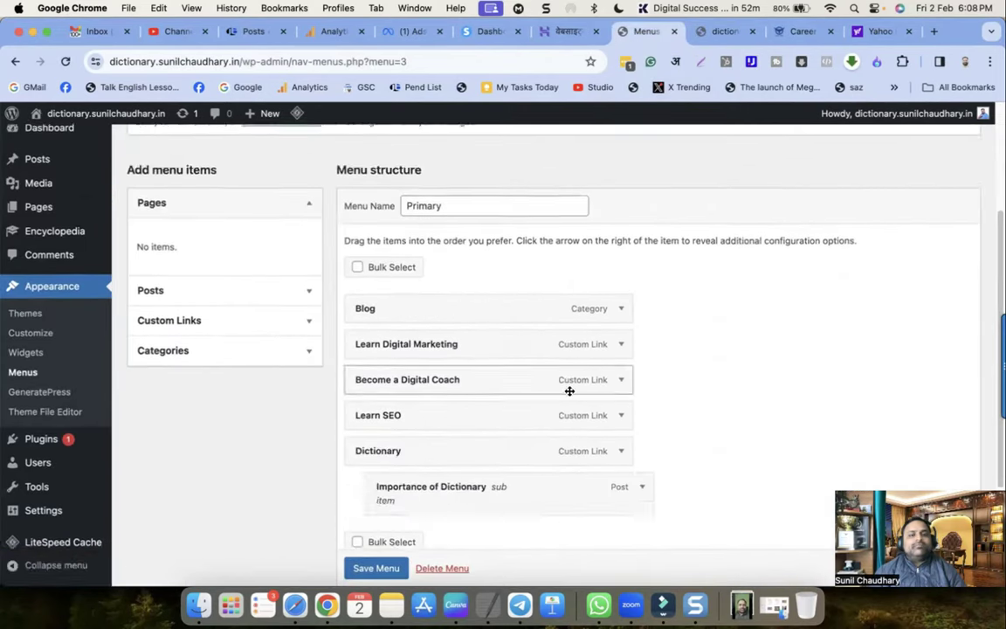
pyautogui.scroll(5, 569, 392)
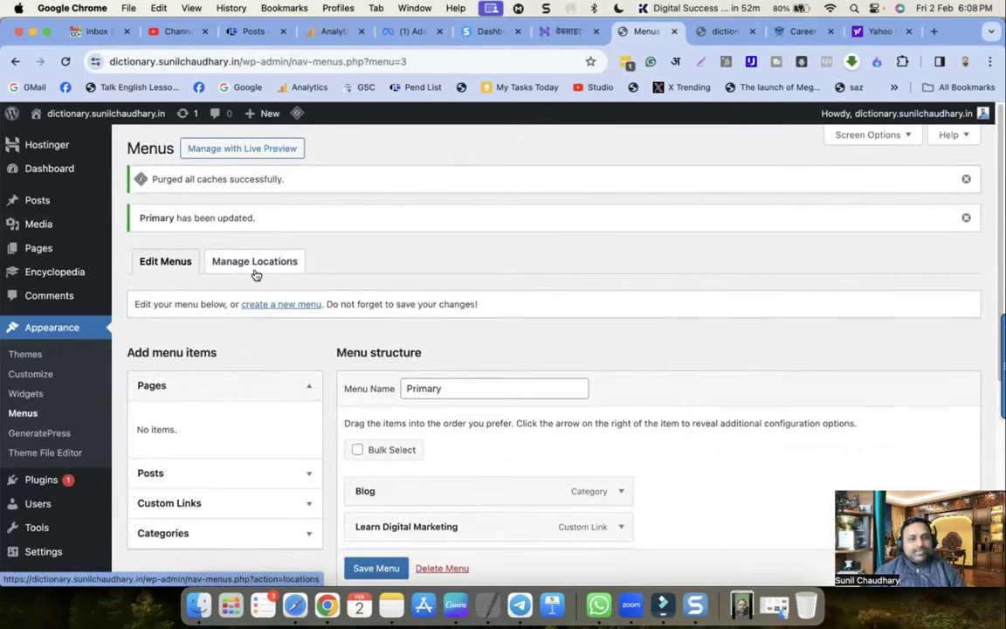
pyautogui.scroll(-5, 258, 275)
pyautogui.scroll(-1, 321, 367)
pyautogui.scroll(5, 321, 368)
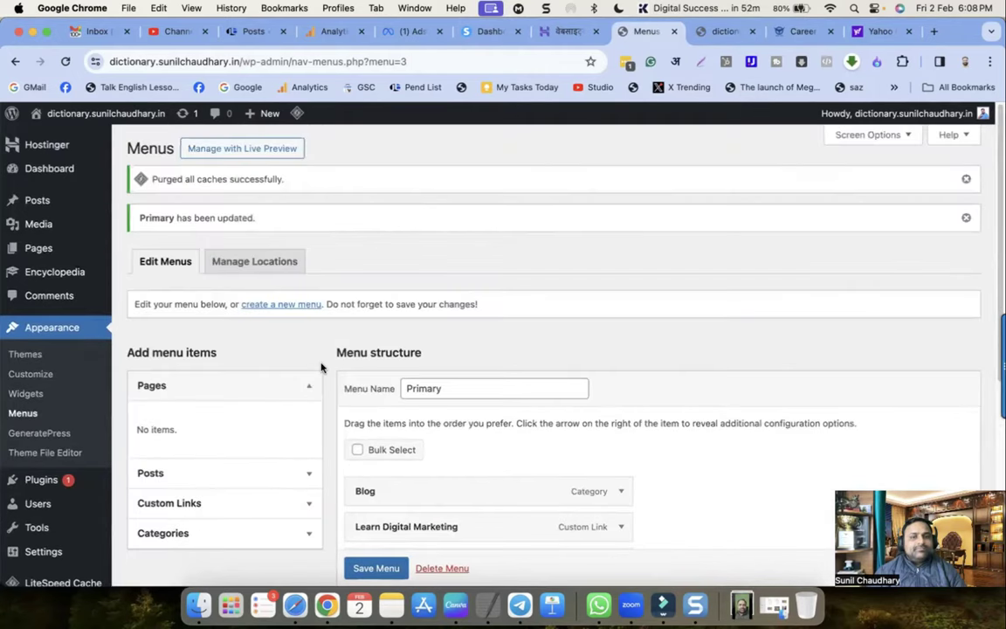
# Step: Create a new menu named Footer without assigning it a display location
pyautogui.click(172, 265)
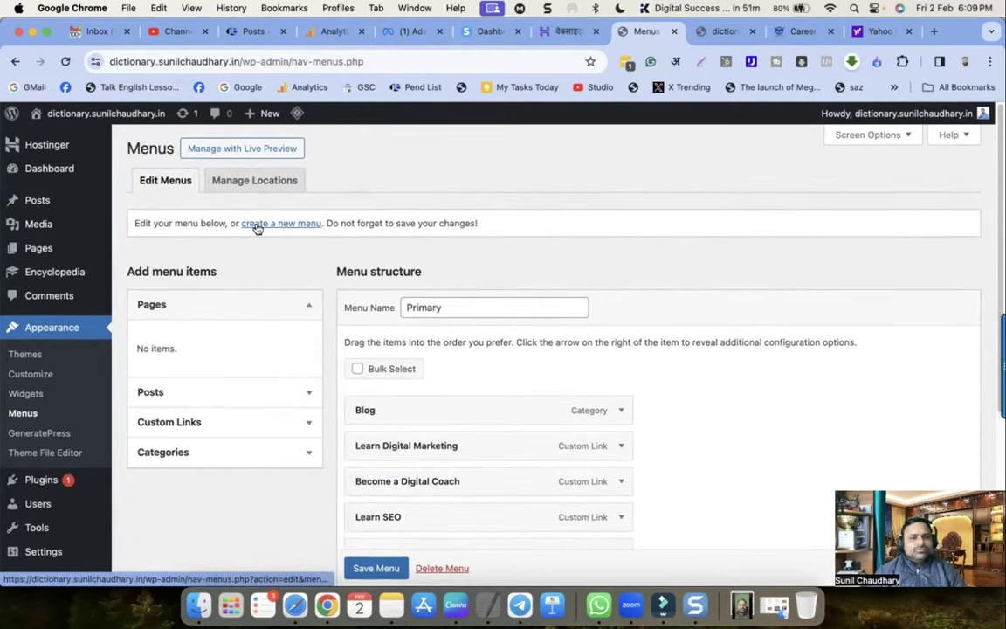
pyautogui.click(283, 224)
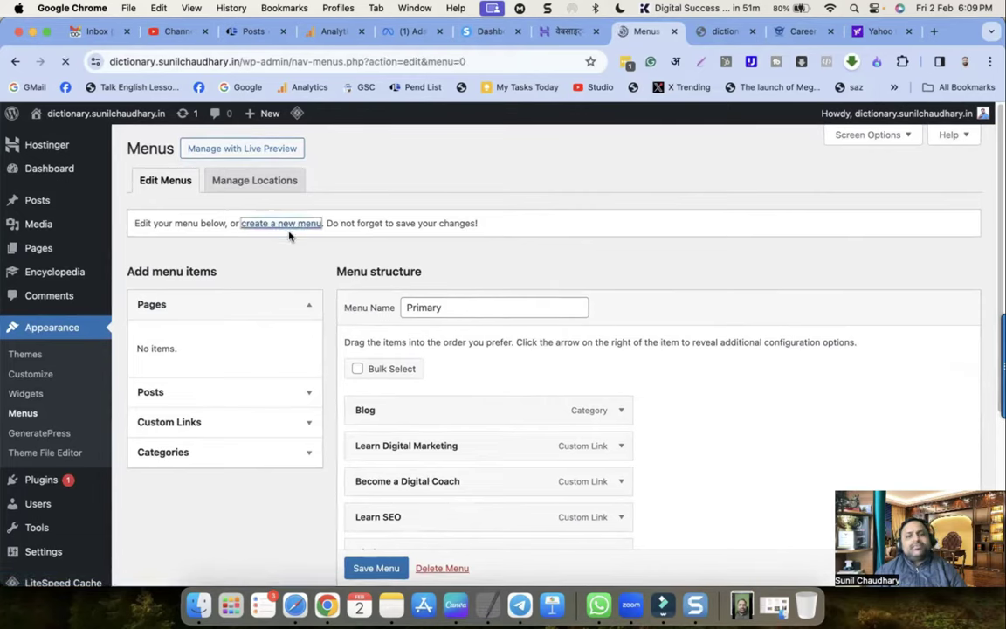
pyautogui.click(426, 307)
pyautogui.write('Footer')
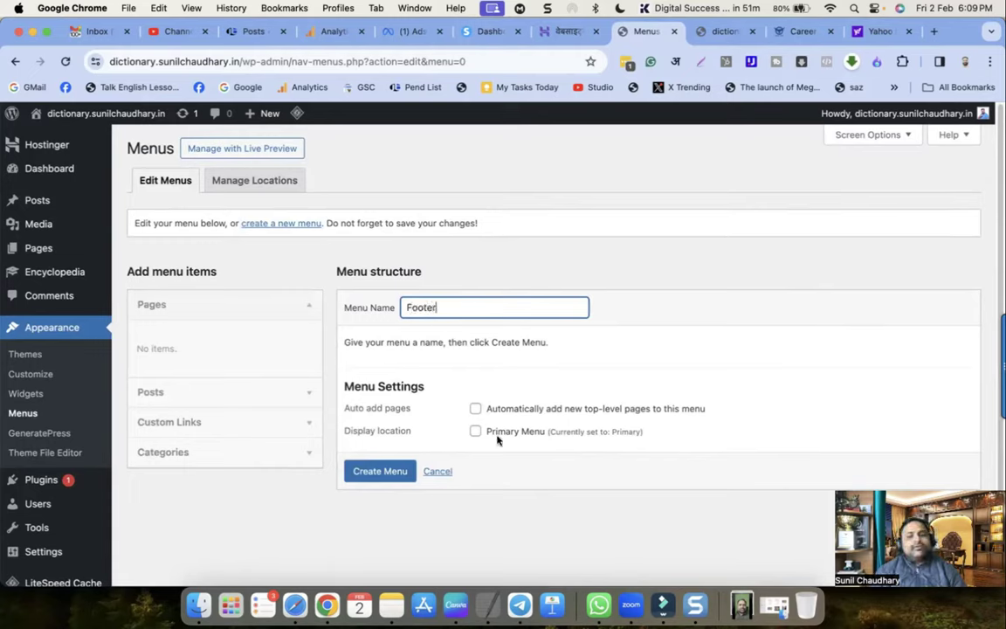
pyautogui.click(392, 472)
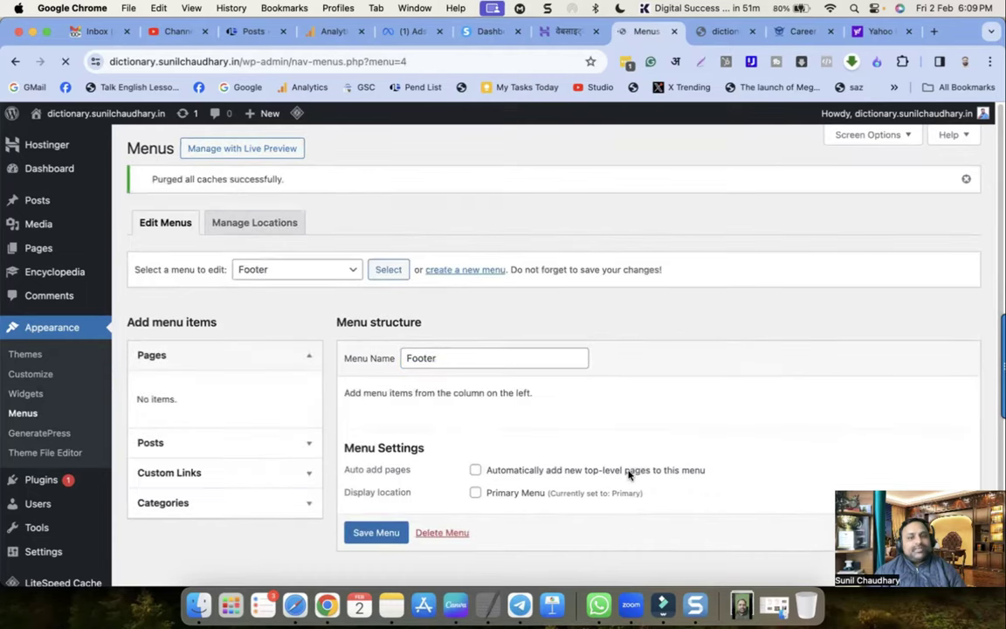
pyautogui.click(167, 472)
pyautogui.scroll(-1, 247, 431)
pyautogui.click(249, 436)
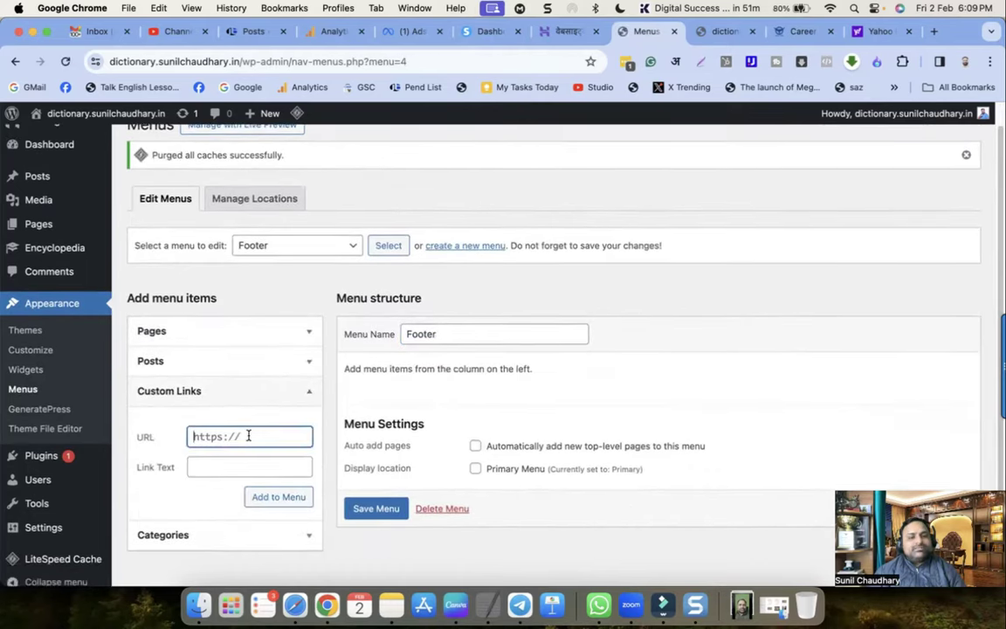
pyautogui.press('super+a')
pyautogui.write('ht')
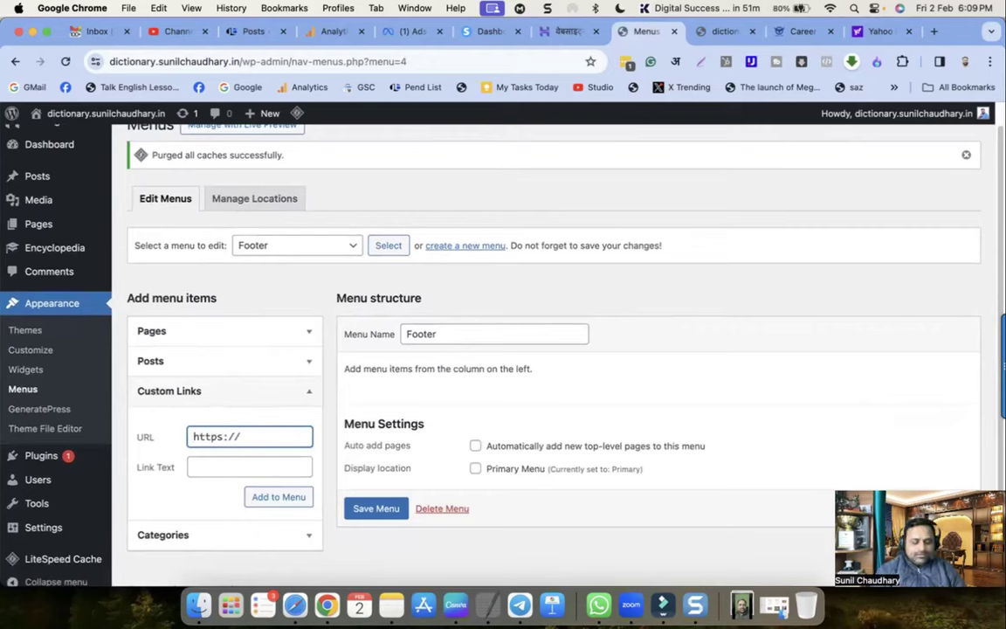
pyautogui.write('tps://suniltams.com')
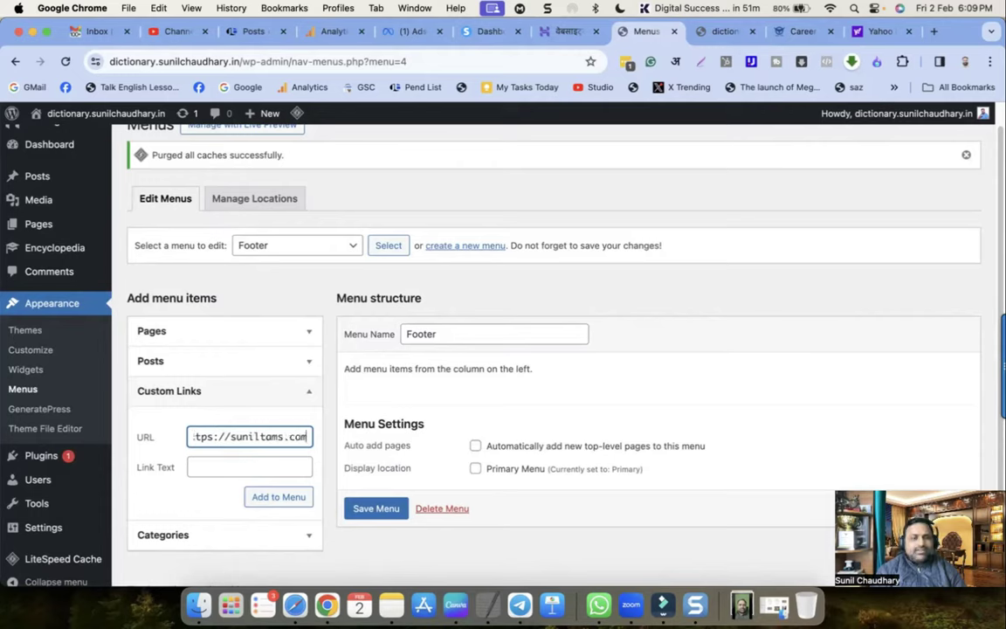
pyautogui.click(245, 467)
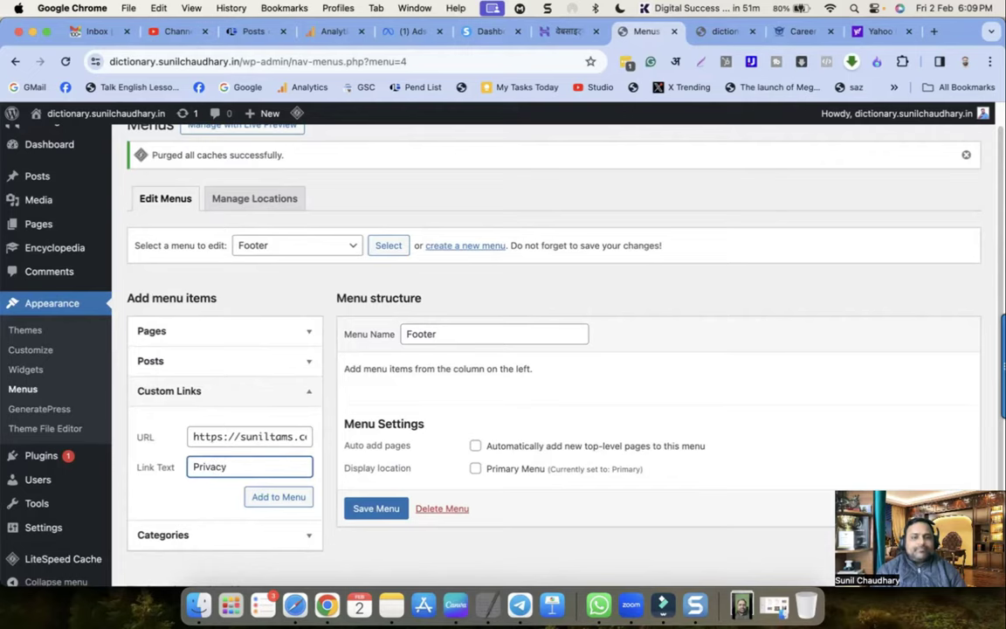
pyautogui.click(297, 502)
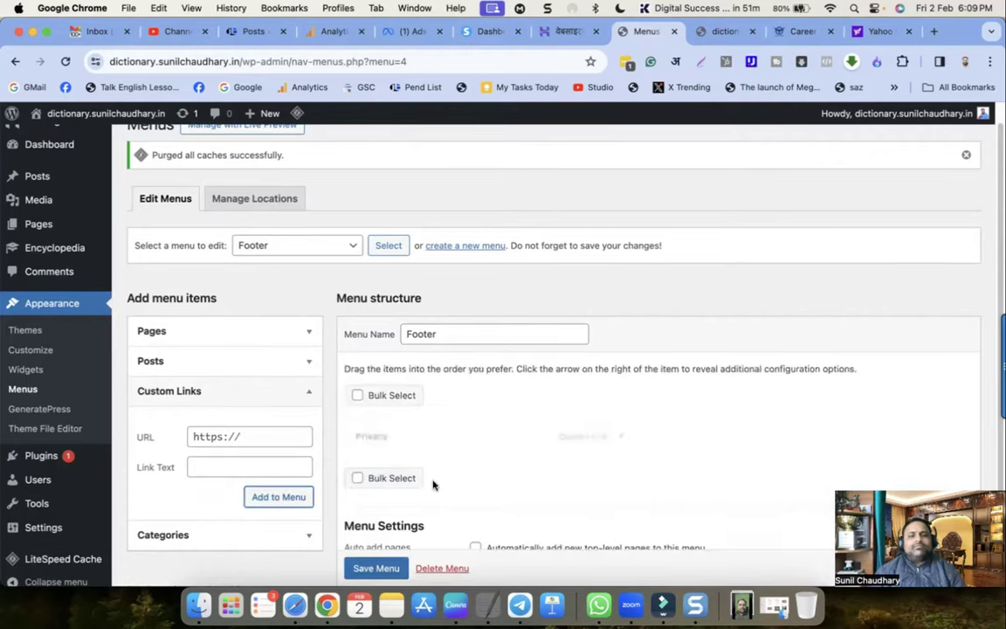
# Step: Add a custom link with the link text Terms to the Footer menu, reusing the copied suniltams.com URL
pyautogui.click(257, 364)
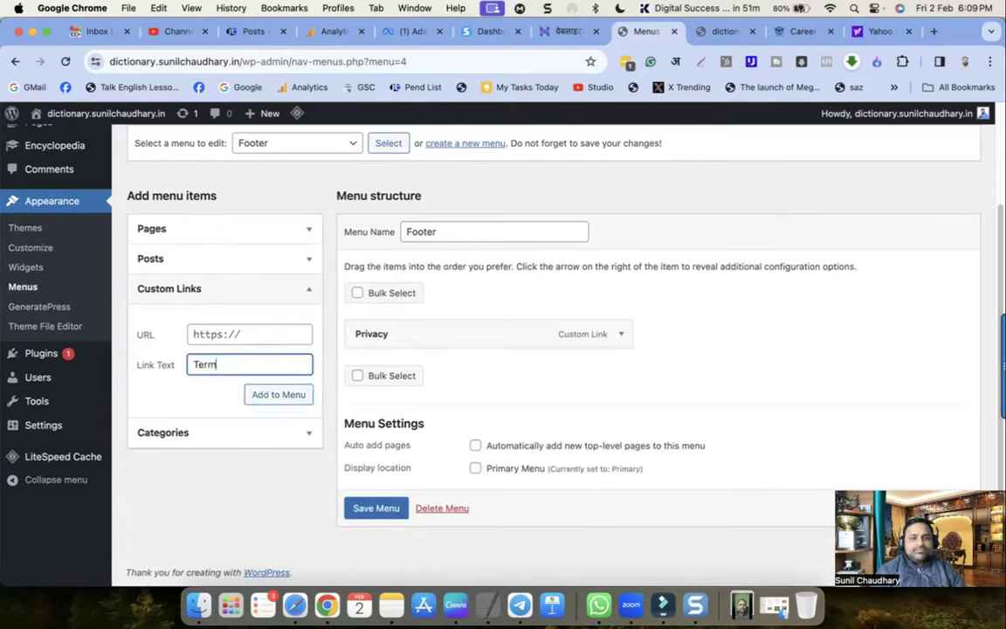
pyautogui.click(250, 338)
pyautogui.press('super+v')
pyautogui.click(297, 397)
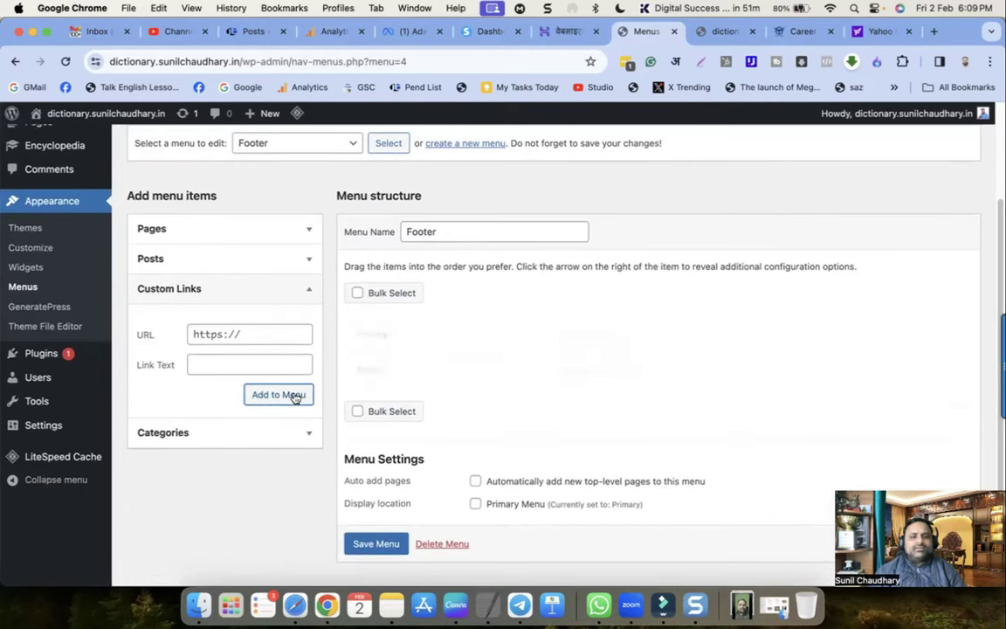
pyautogui.click(237, 333)
pyautogui.write('A')
pyautogui.press('BackSpace')
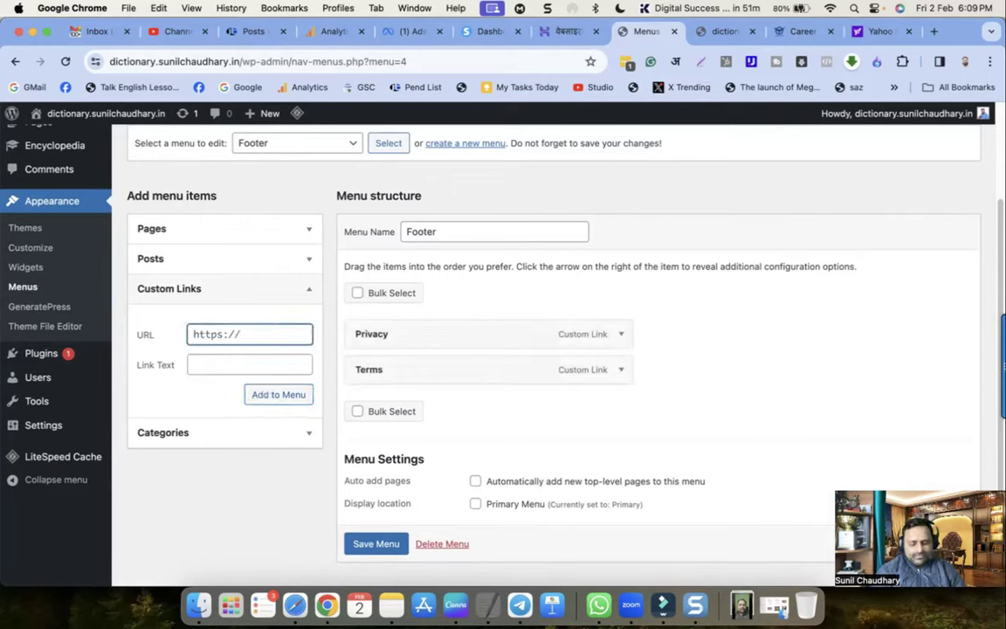
pyautogui.write('Refund')
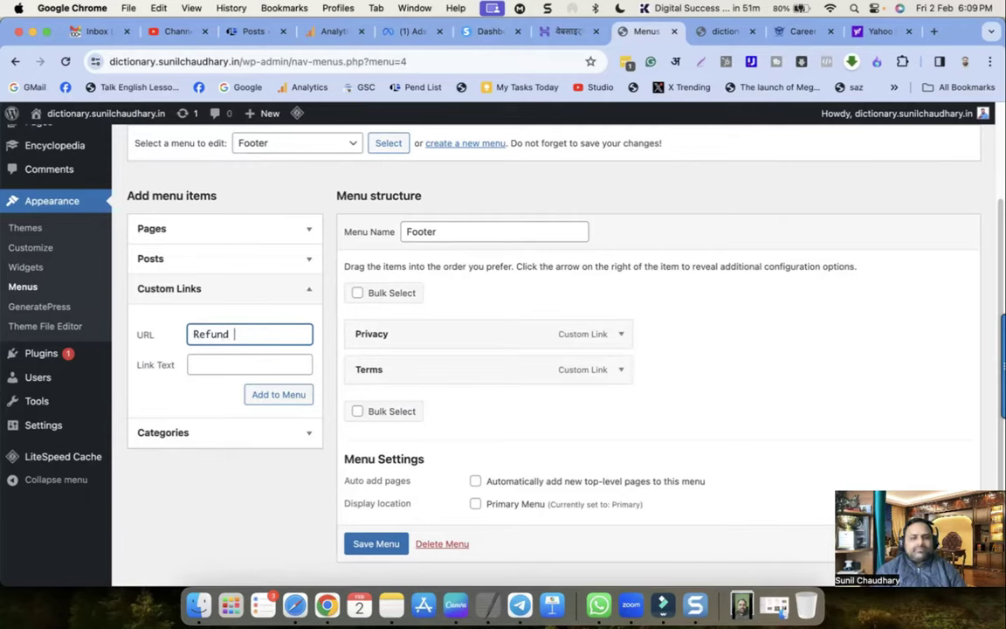
pyautogui.press('Tab')
pyautogui.write('https://suniltams.com')
pyautogui.click(264, 395)
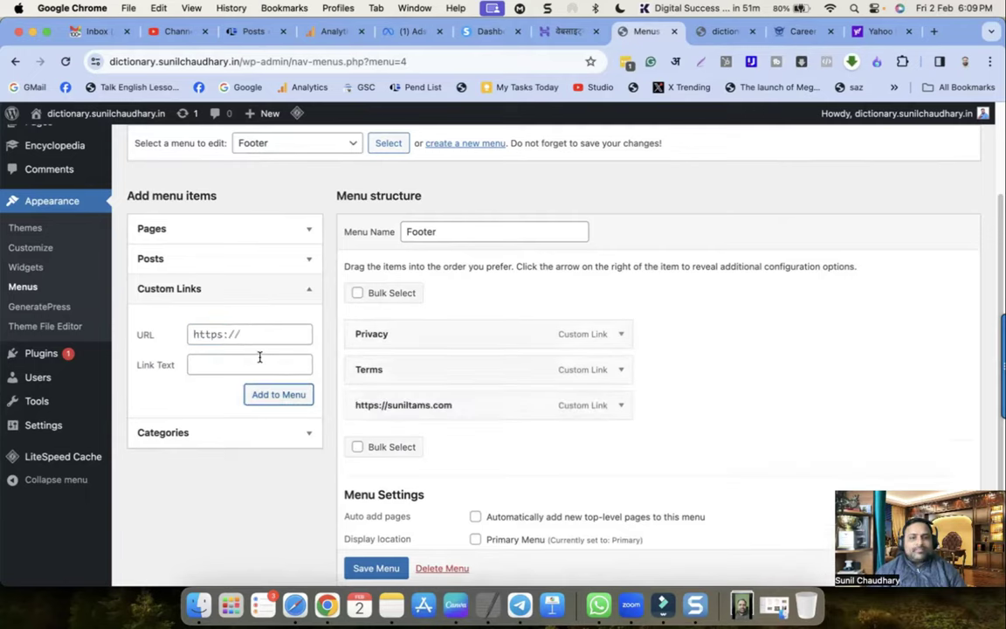
pyautogui.click(620, 405)
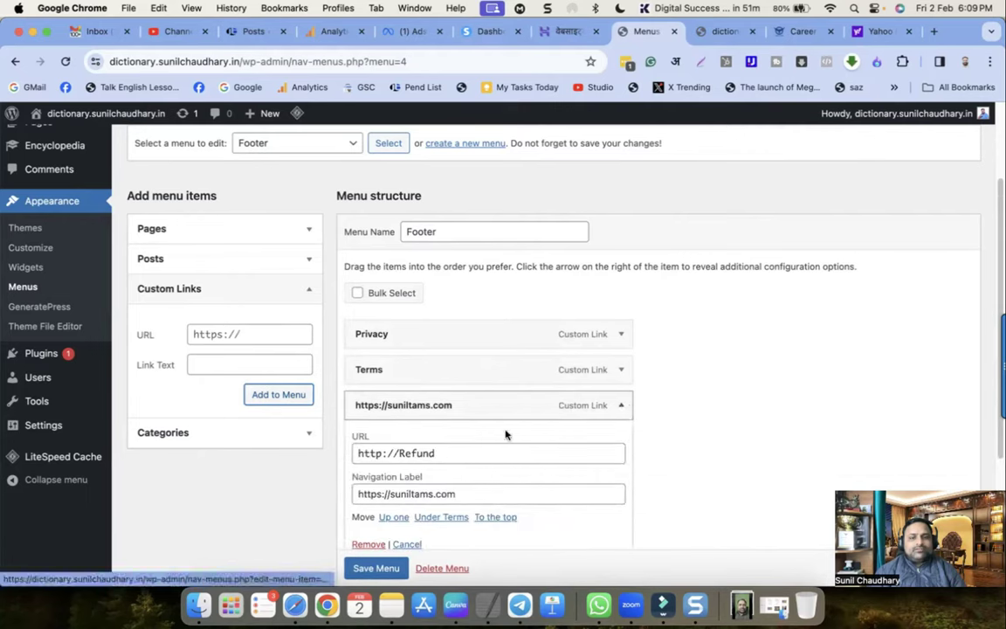
pyautogui.tripleClick(450, 452)
pyautogui.write('https://suniltams.com')
pyautogui.tripleClick(450, 491)
pyautogui.write('Refund')
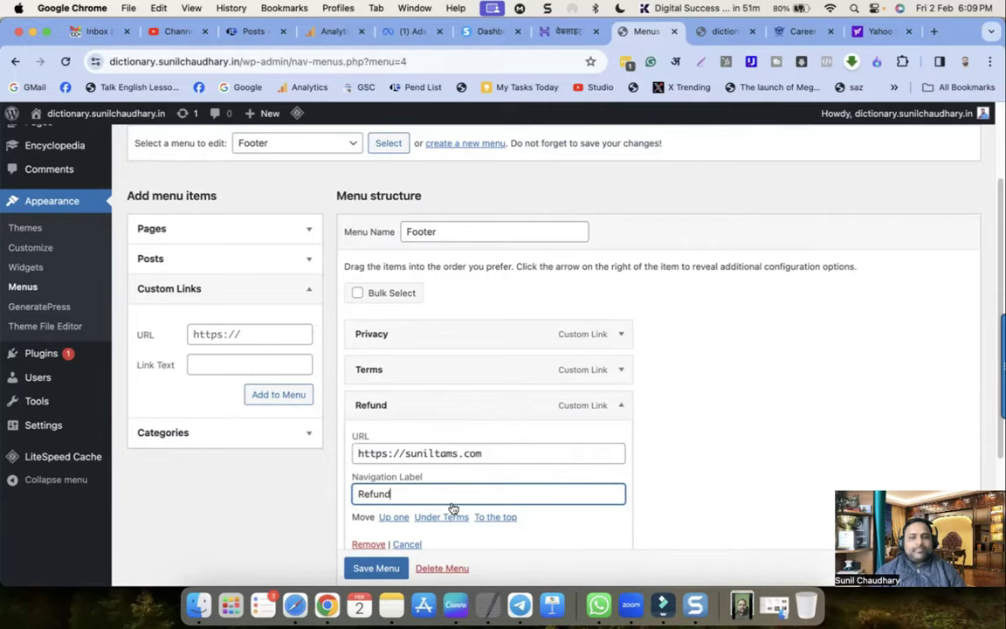
pyautogui.scroll(-2, 399, 498)
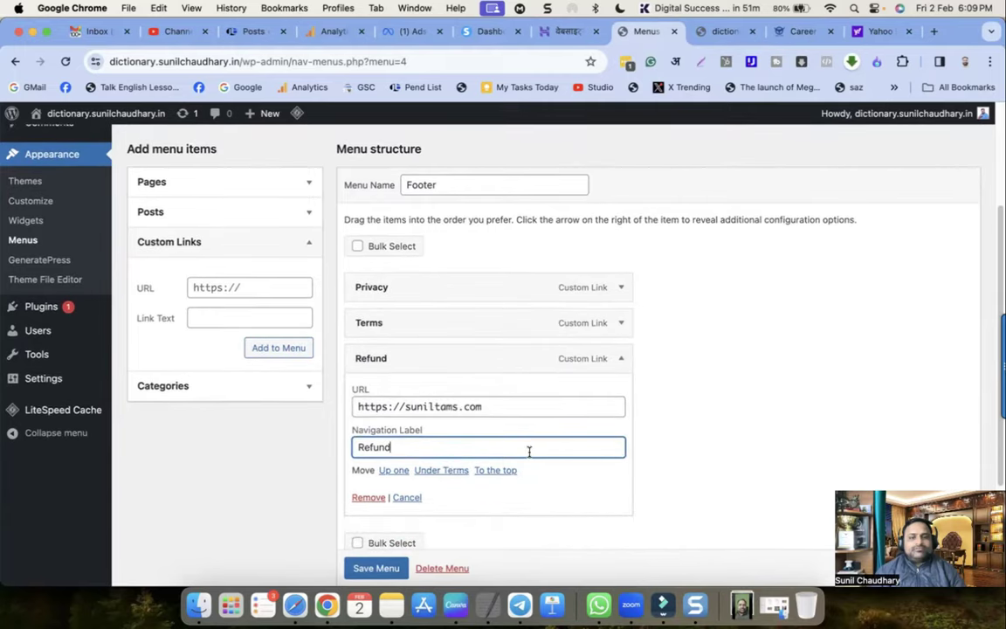
pyautogui.scroll(-5, 735, 443)
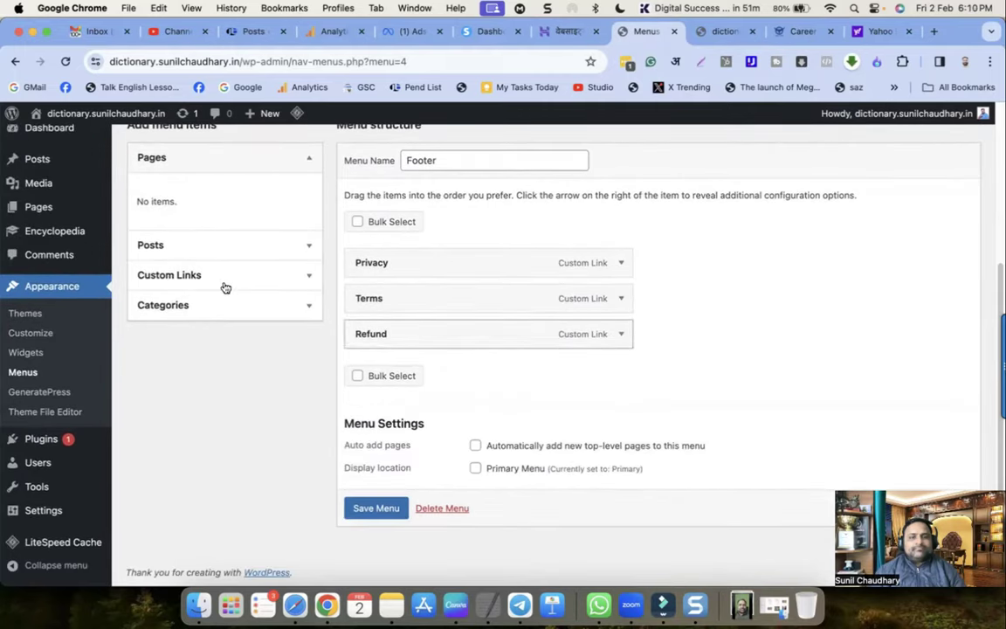
pyautogui.click(192, 272)
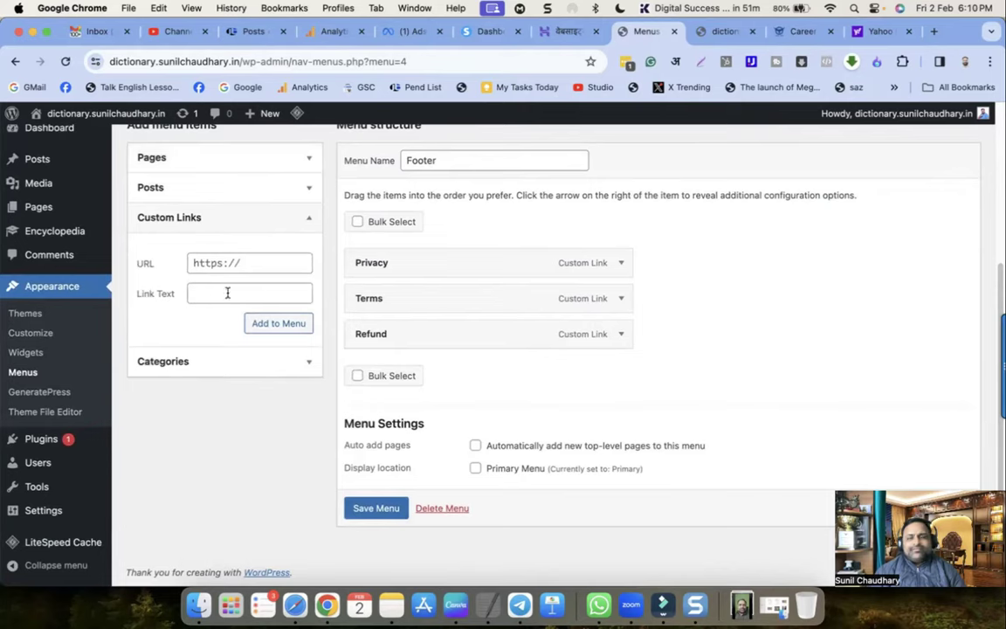
pyautogui.scroll(1, 227, 294)
pyautogui.click(237, 284)
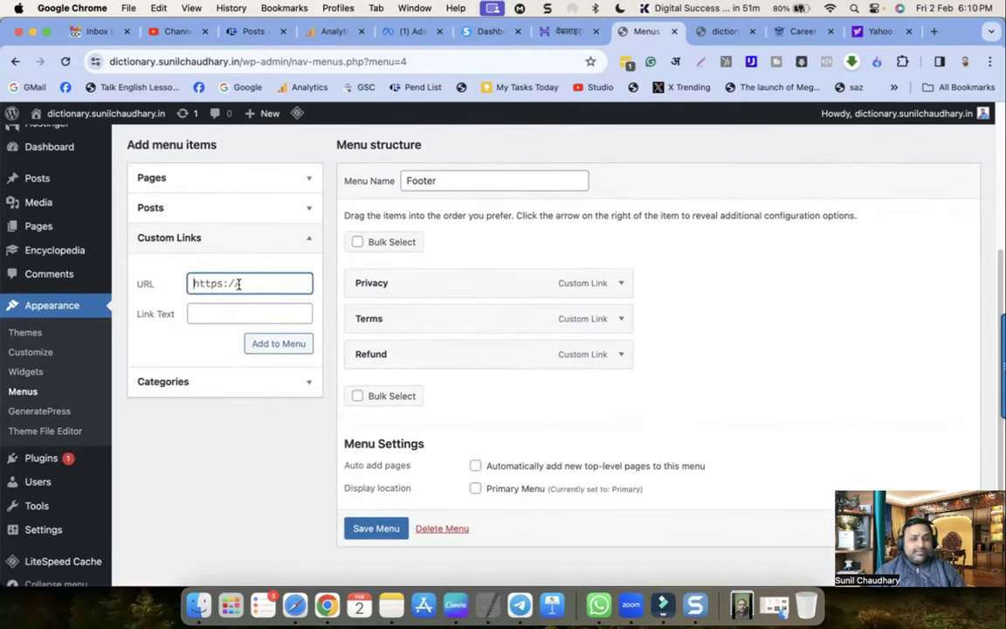
pyautogui.press('super+v')
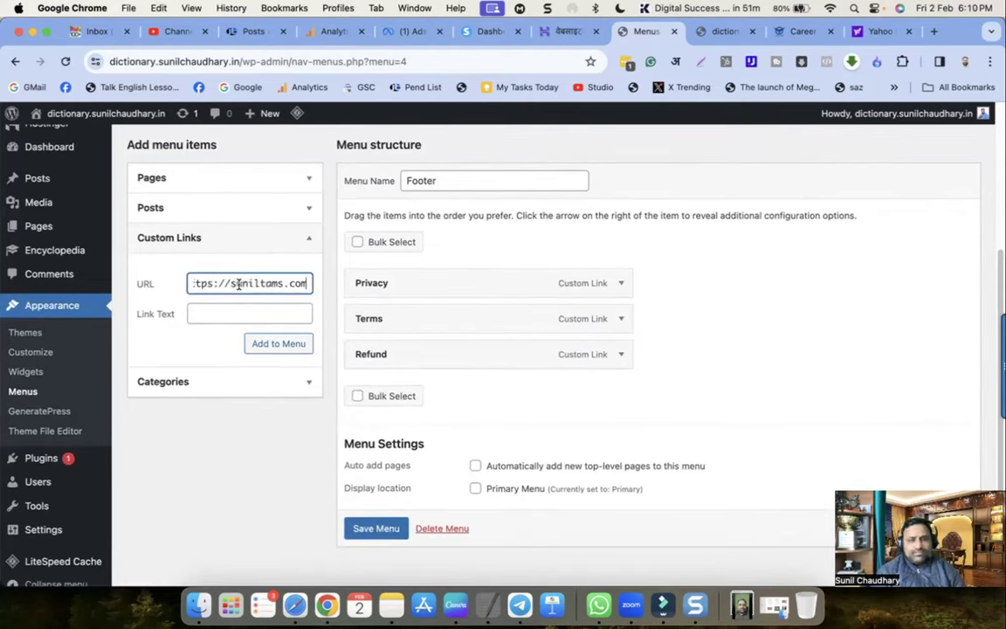
pyautogui.click(224, 311)
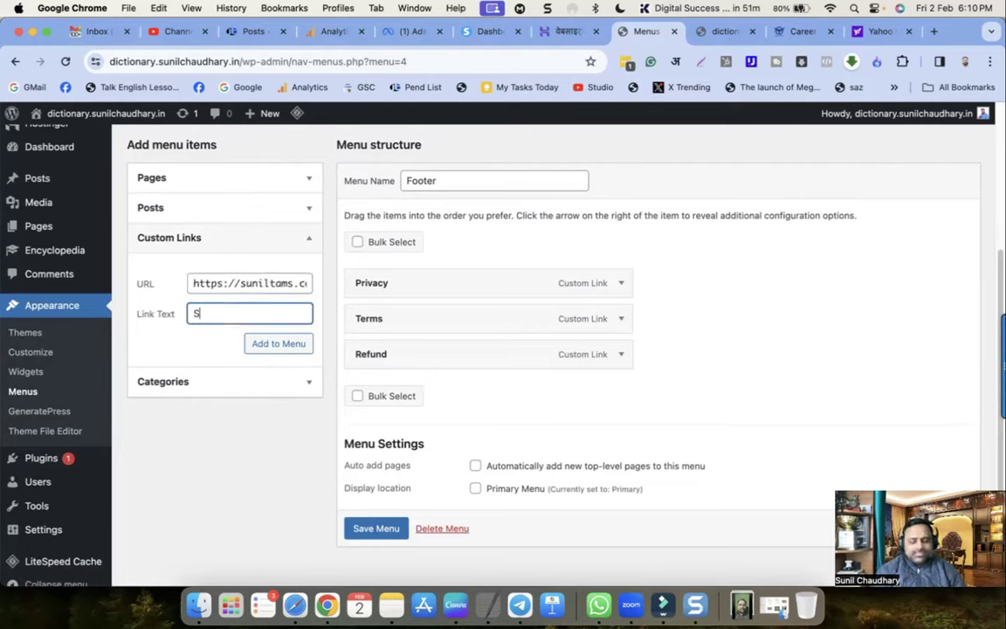
pyautogui.click(299, 350)
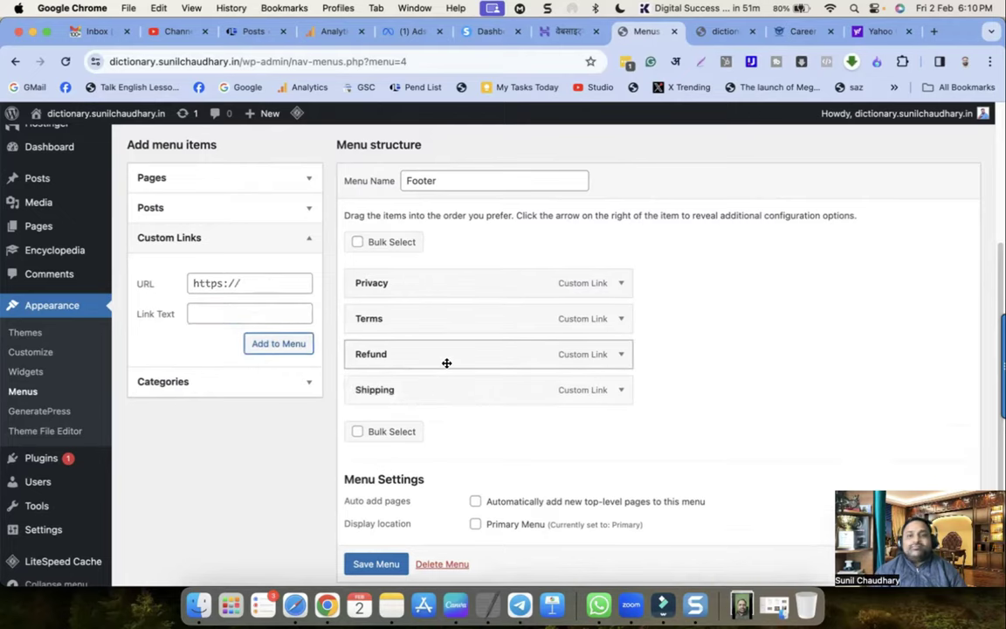
# Step: Save the Footer menu with its Privacy, Terms, Refund and Shipping links
pyautogui.scroll(-1, 458, 366)
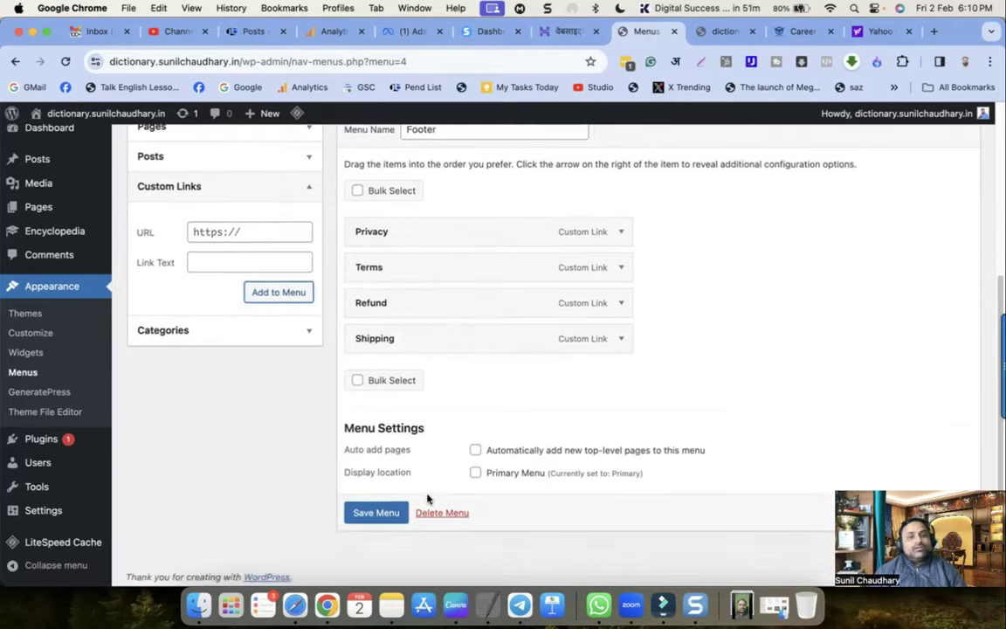
pyautogui.click(376, 511)
pyautogui.scroll(-3, 456, 425)
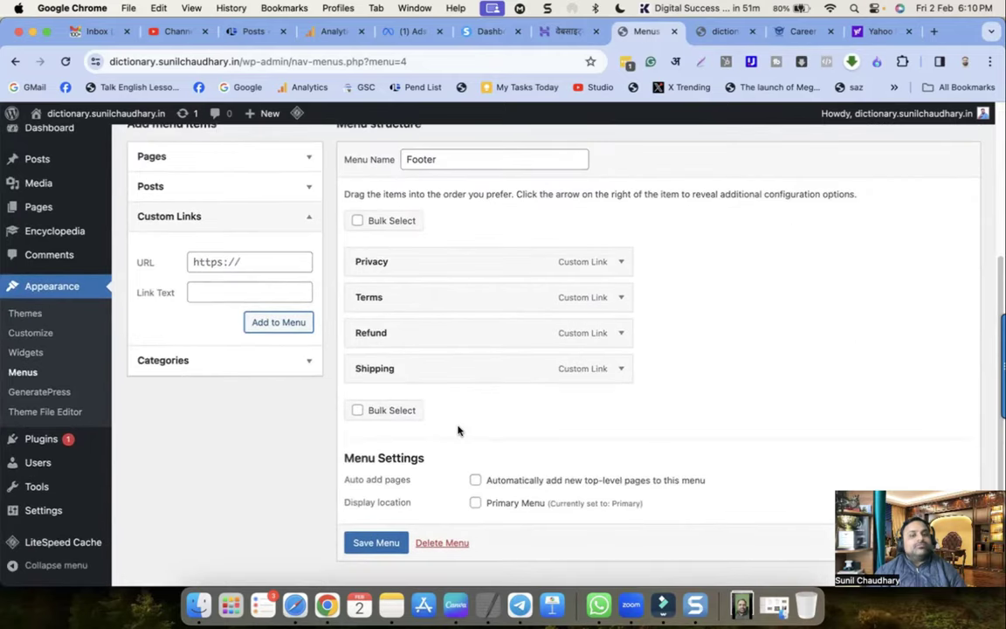
pyautogui.click(382, 531)
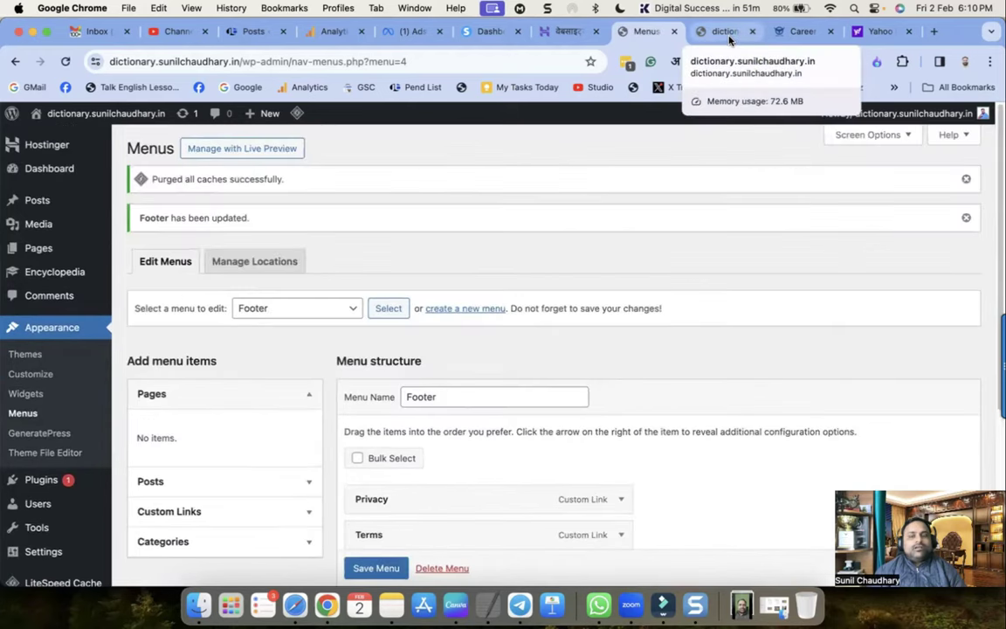
# Step: Assign the Footer menu to the Primary Menu theme location, save the change, and check the reloaded live site's header
pyautogui.scroll(-3, 565, 343)
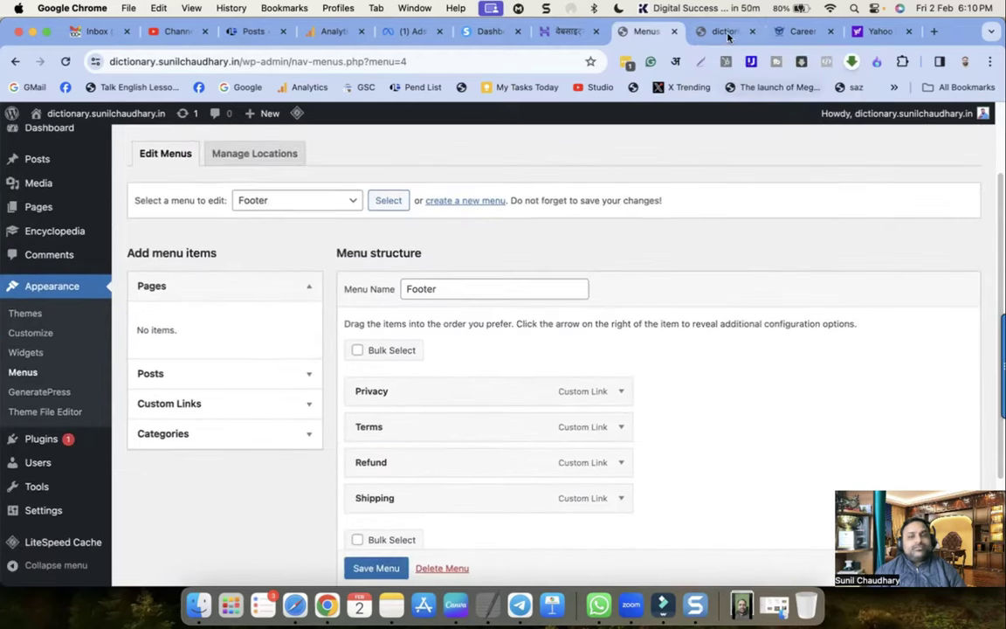
pyautogui.click(253, 155)
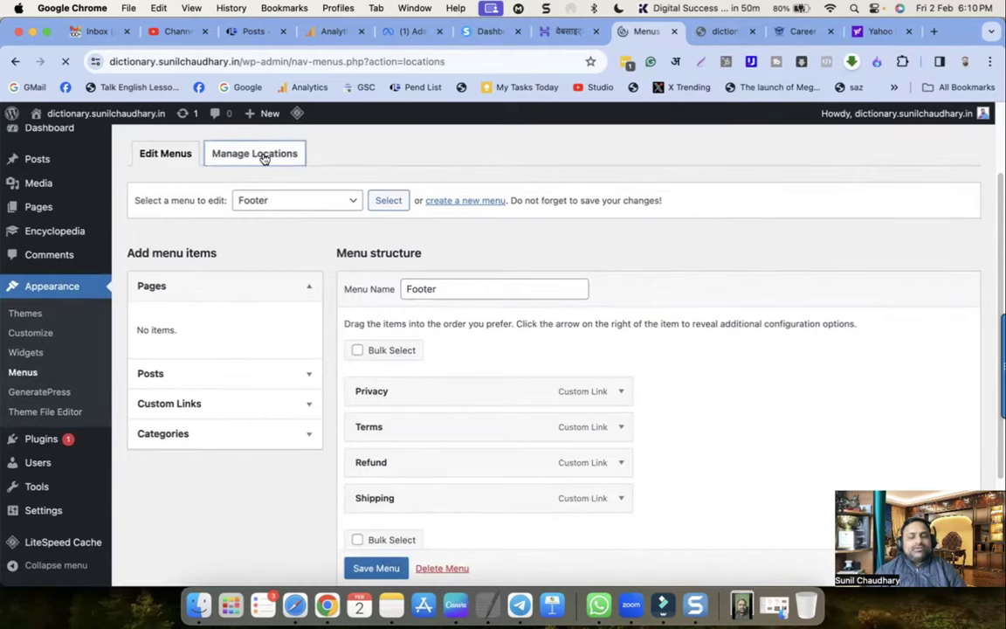
pyautogui.scroll(-1, 275, 258)
pyautogui.scroll(1, 332, 288)
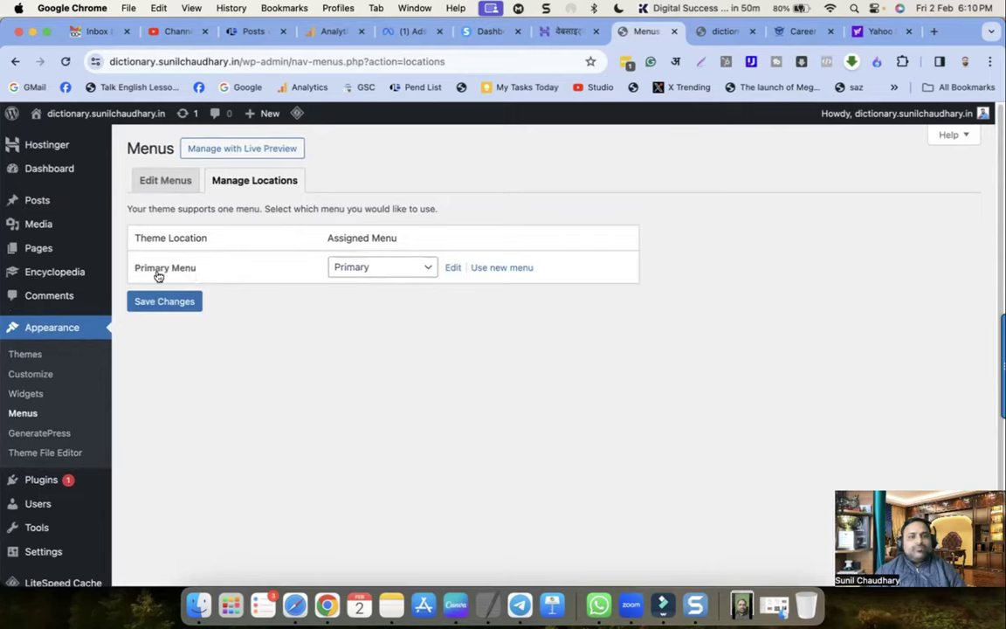
pyautogui.click(371, 267)
pyautogui.click(372, 238)
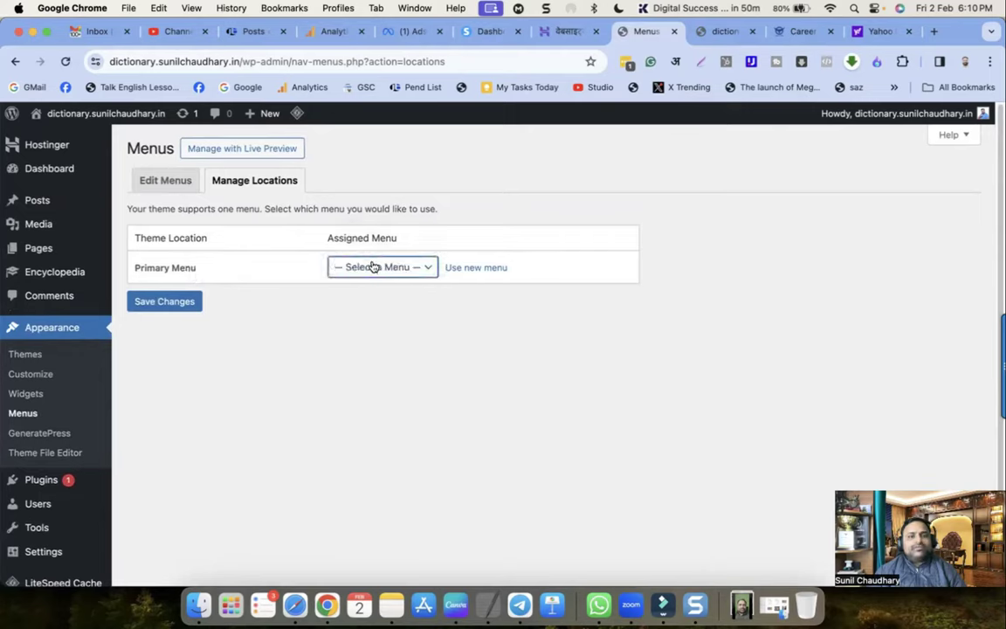
pyautogui.click(372, 267)
pyautogui.click(373, 284)
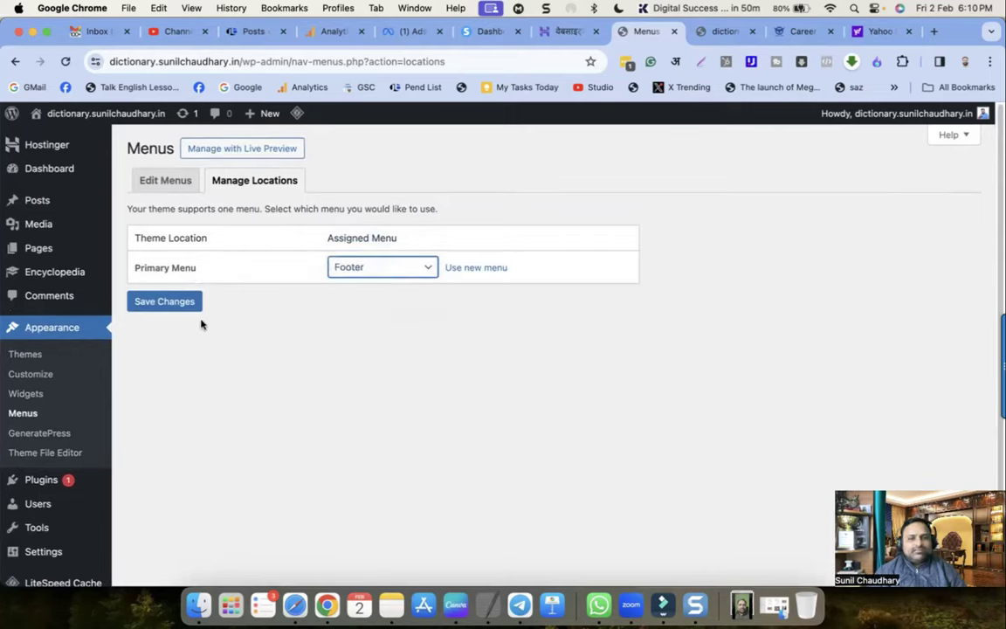
pyautogui.click(162, 301)
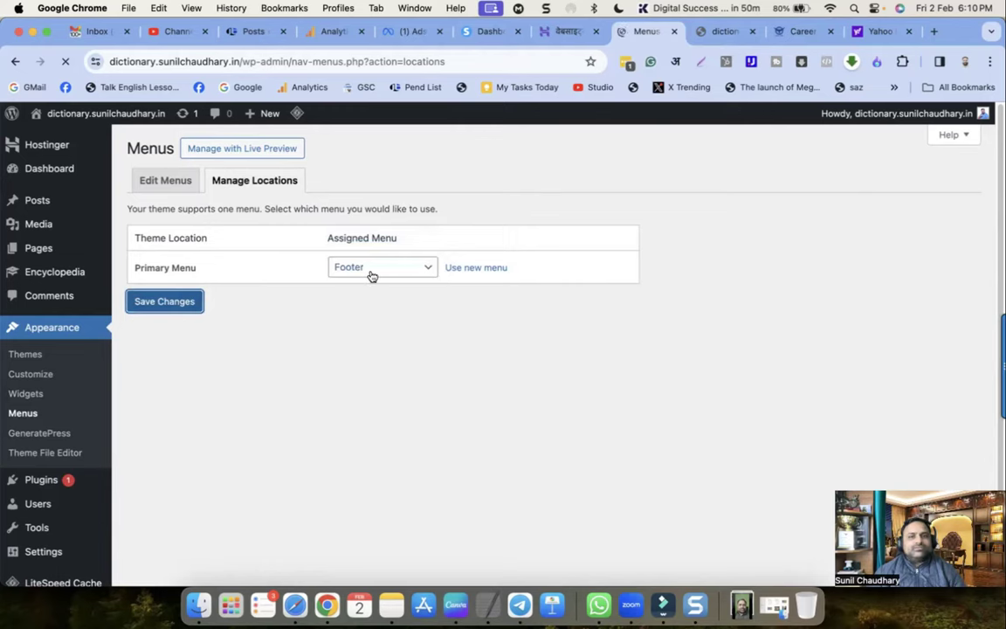
pyautogui.hotkey('ctrl', 'Tab')
pyautogui.click(66, 61)
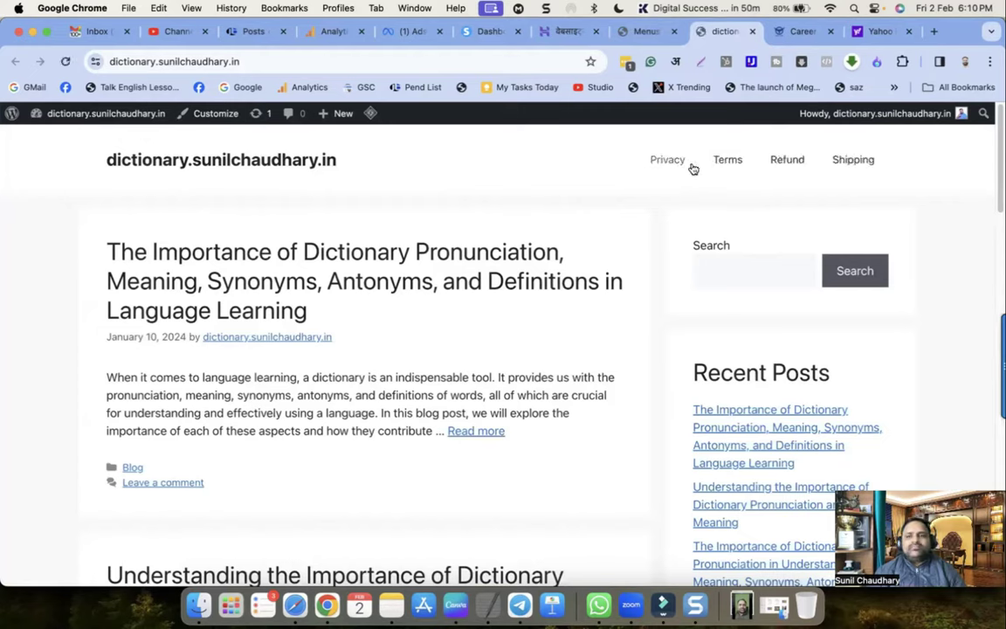
# Step: Assign the Primary menu to the Primary Menu theme location and save the change
pyautogui.click(641, 31)
pyautogui.click(373, 312)
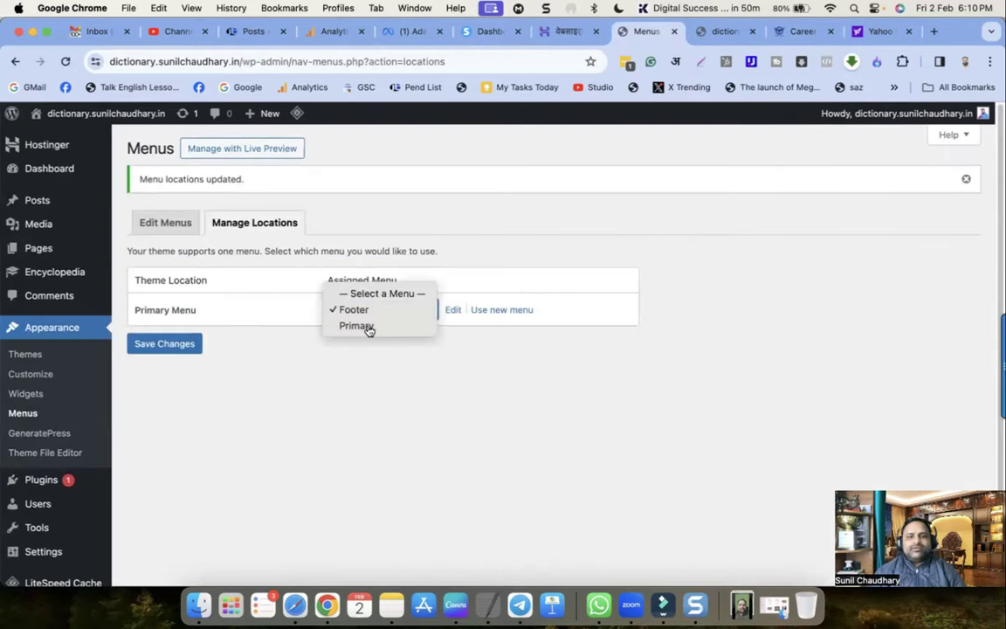
pyautogui.click(360, 325)
pyautogui.click(147, 344)
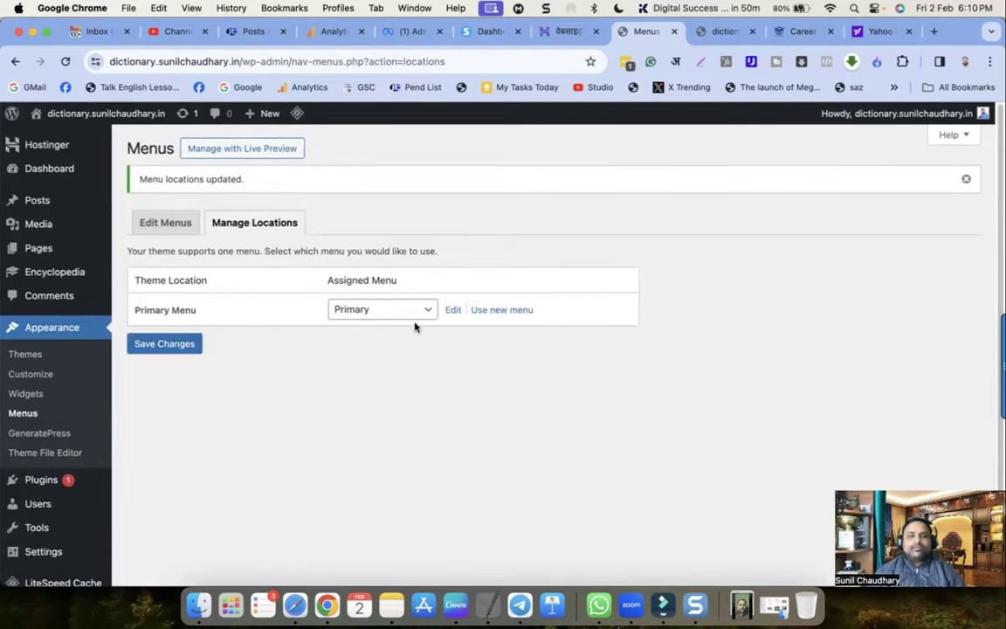
# Step: Reload the live site and check which menu its header shows
pyautogui.click(723, 32)
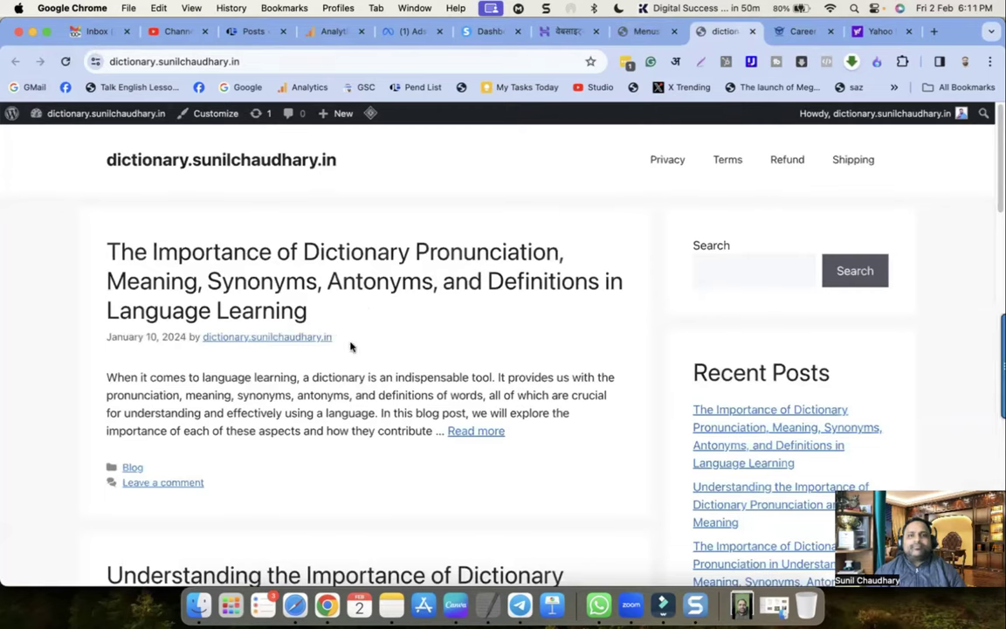
pyautogui.click(64, 63)
pyautogui.click(63, 63)
pyautogui.scroll(-5, 428, 253)
pyautogui.scroll(5, 231, 226)
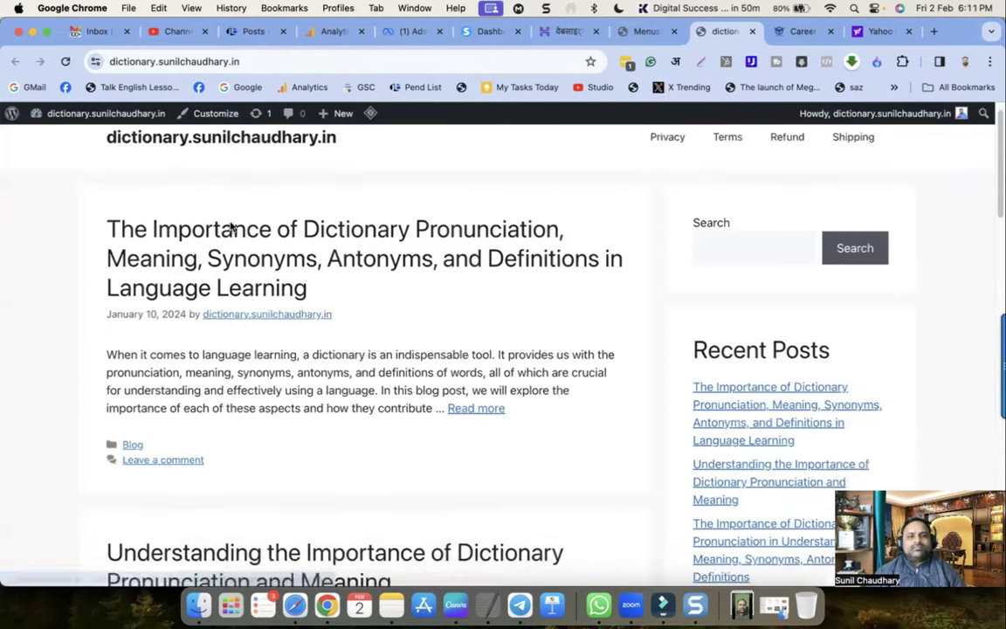
pyautogui.scroll(1, 231, 225)
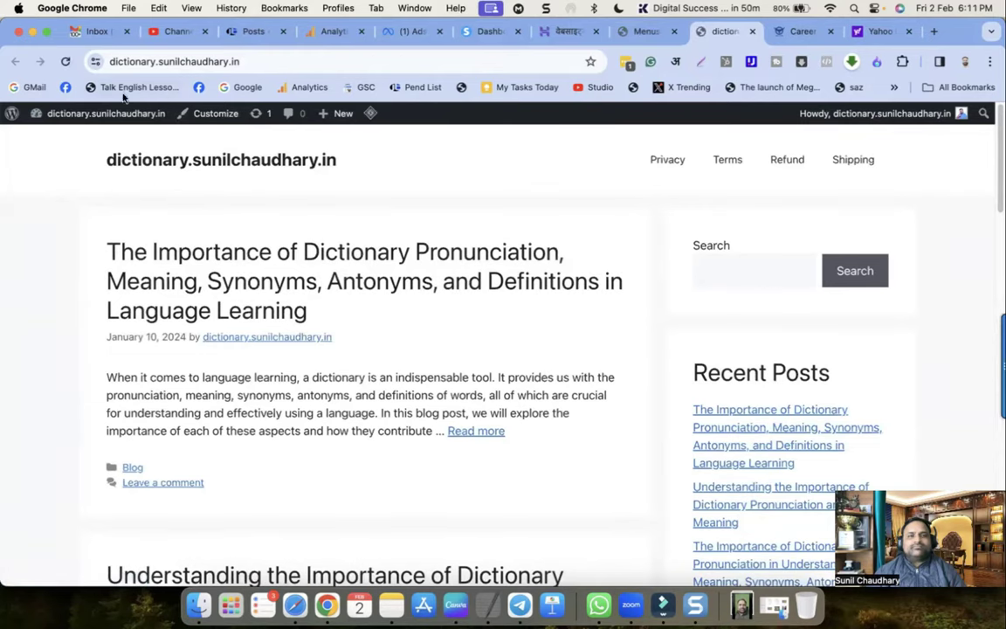
# Step: Close the live site's tab and reopen the site in a new tab from the WordPress admin
pyautogui.click(155, 58)
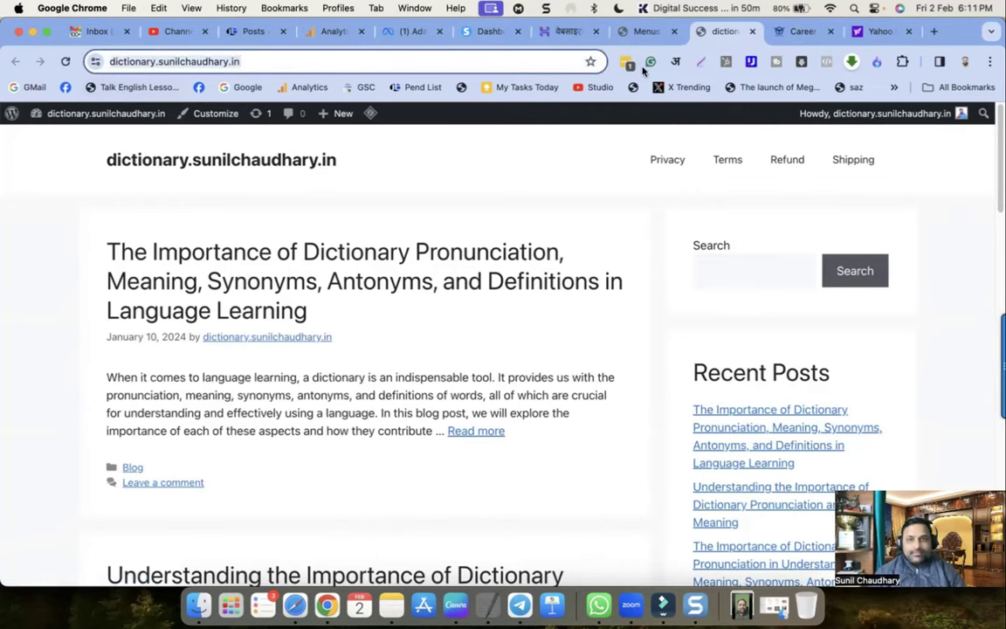
pyautogui.click(752, 31)
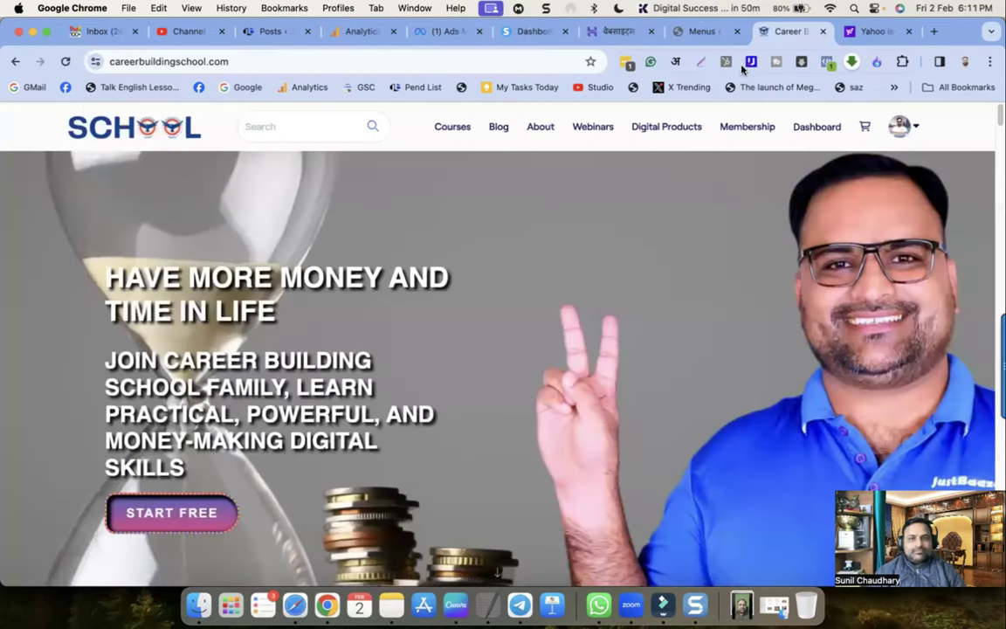
pyautogui.click(702, 33)
pyautogui.moveTo(79, 113)
pyautogui.rightClick(68, 138)
pyautogui.press('Return')
pyautogui.click(724, 31)
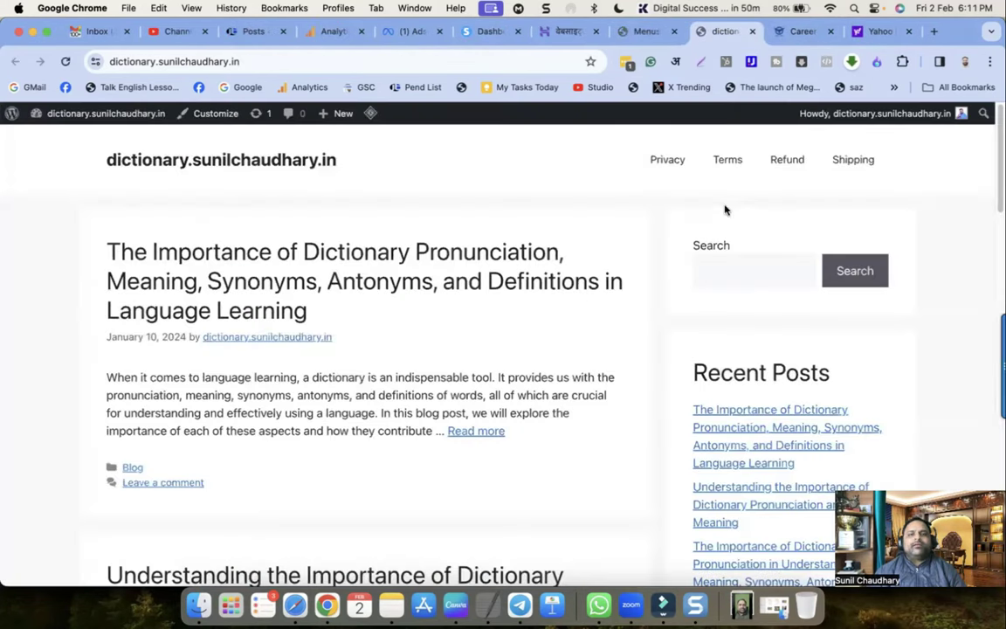
# Step: Save the Primary menu's location assignment again and reload the live site
pyautogui.click(624, 32)
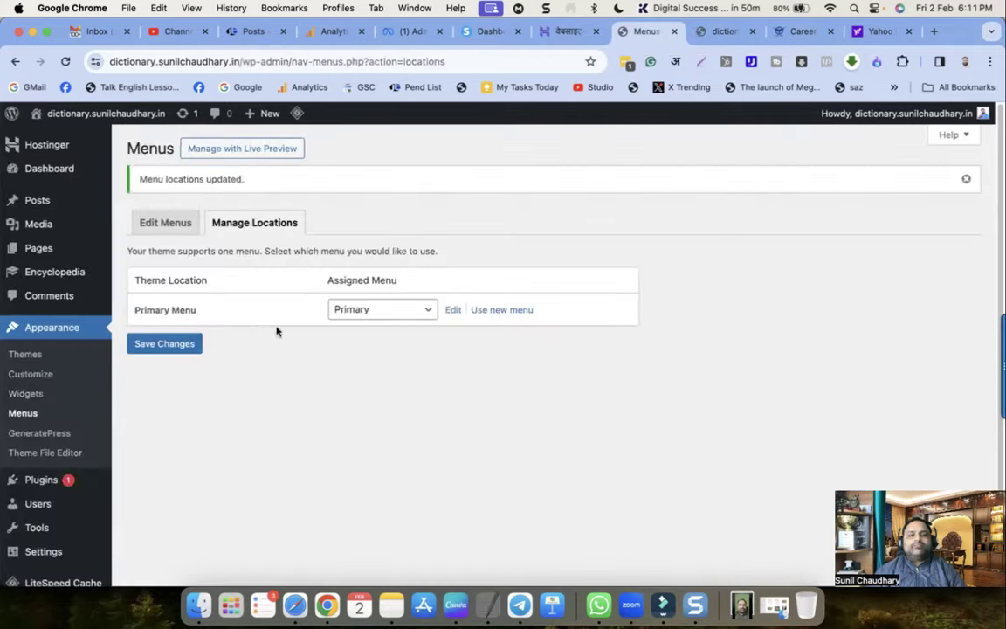
pyautogui.click(166, 344)
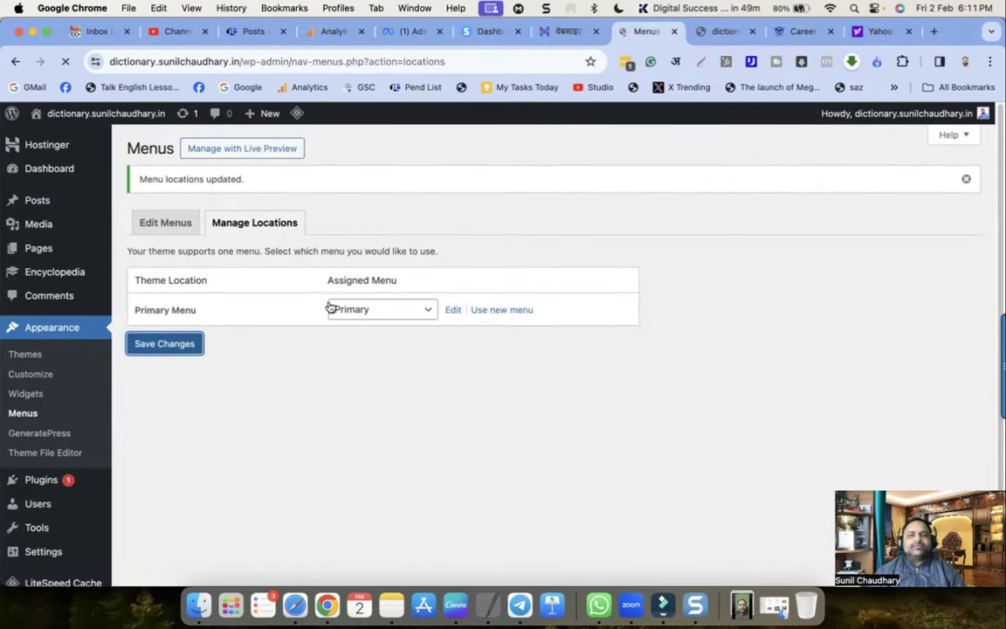
pyautogui.click(723, 31)
pyautogui.click(65, 61)
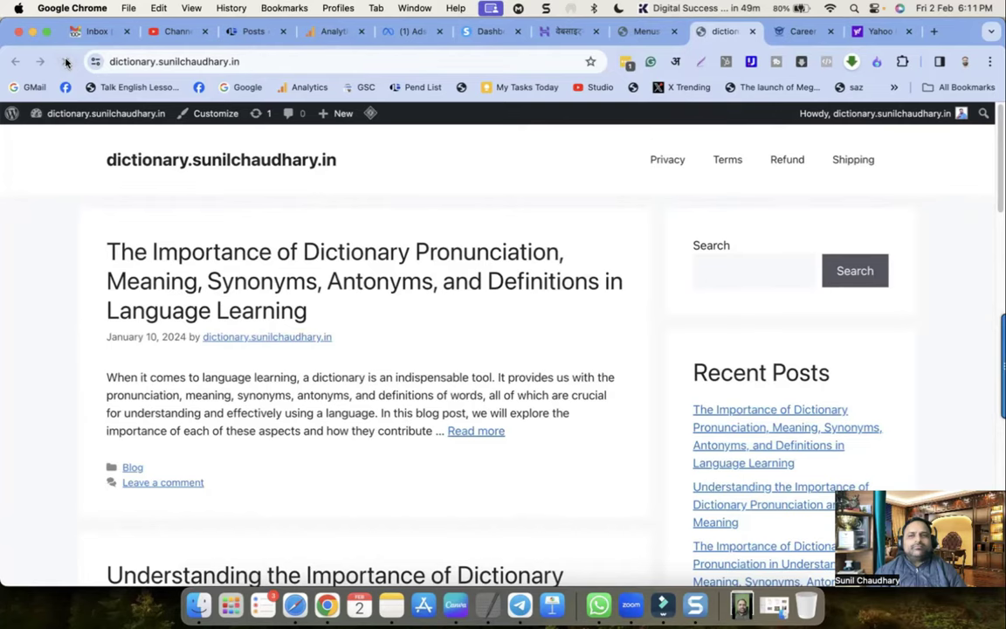
# Step: Purge all LiteSpeed caches from the live site and check the homepage from its header to its footer
pyautogui.moveTo(339, 113)
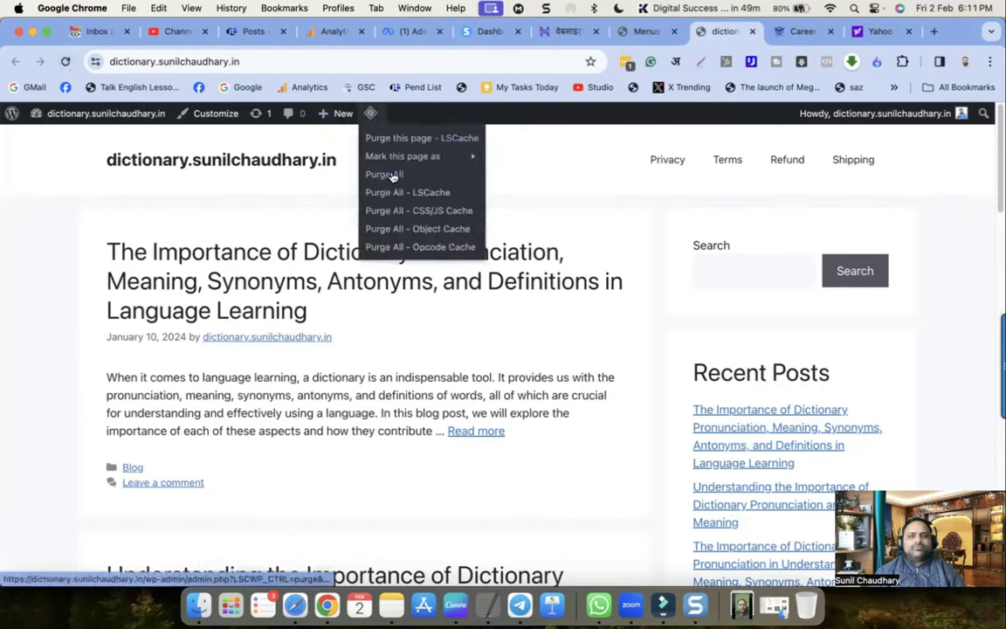
pyautogui.click(393, 175)
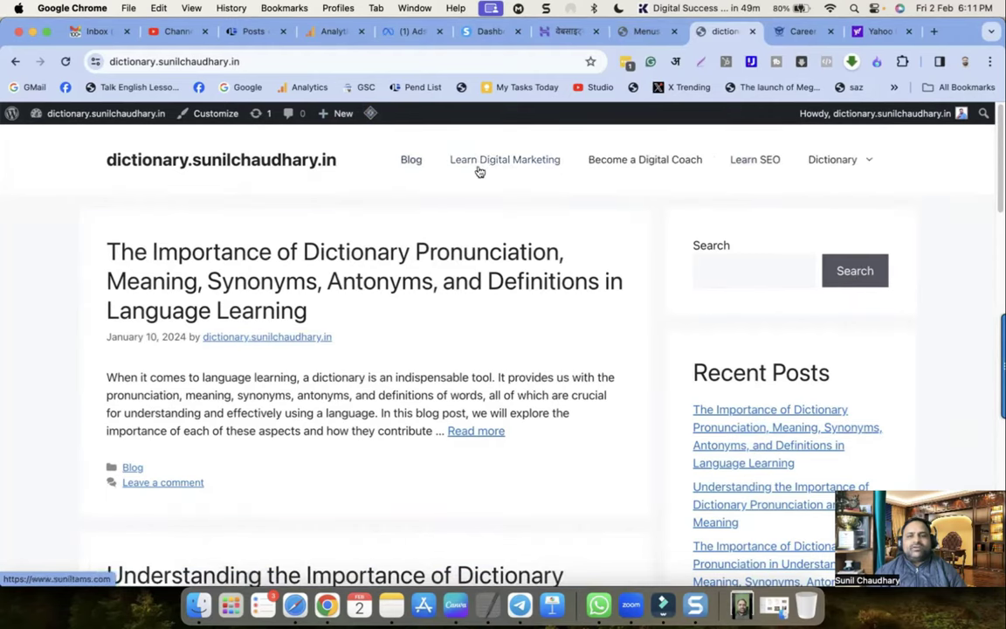
pyautogui.scroll(-10, 561, 335)
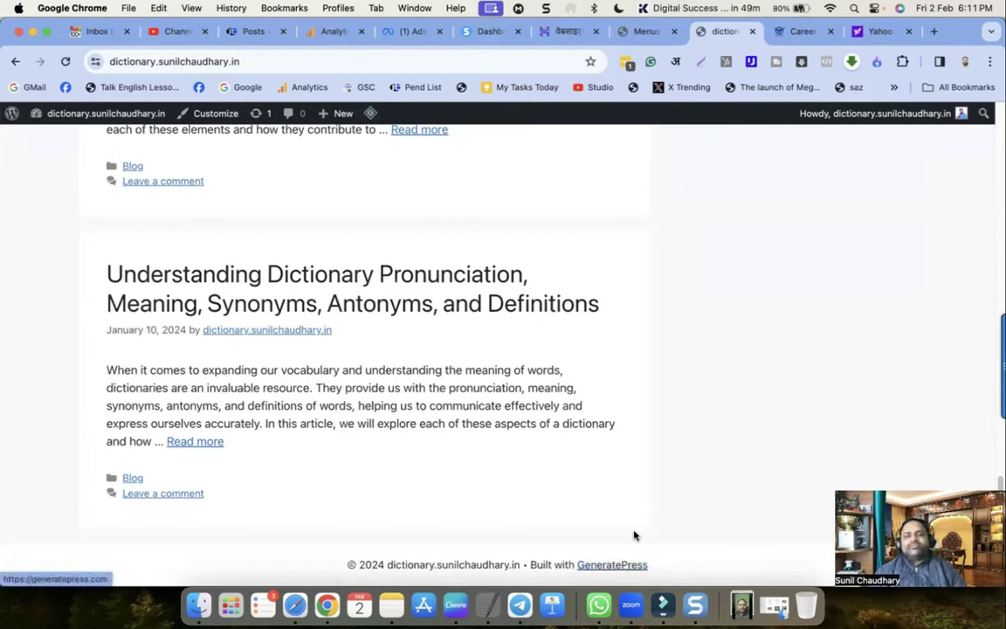
# Step: Open the Footer Widget 1 area in the theme Customizer and dismiss the block widgets welcome guide
pyautogui.click(216, 113)
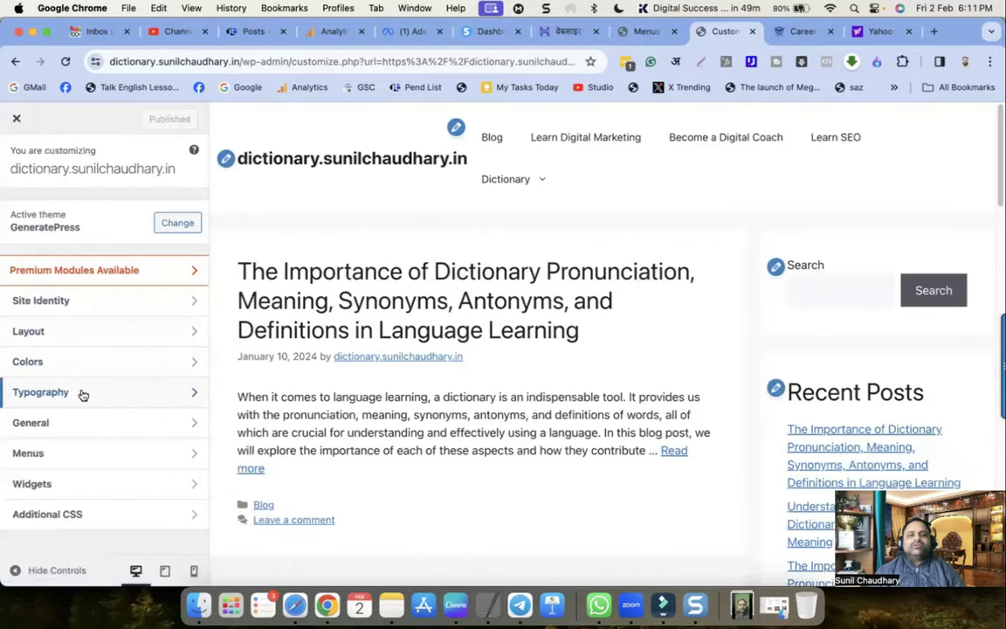
pyautogui.click(73, 485)
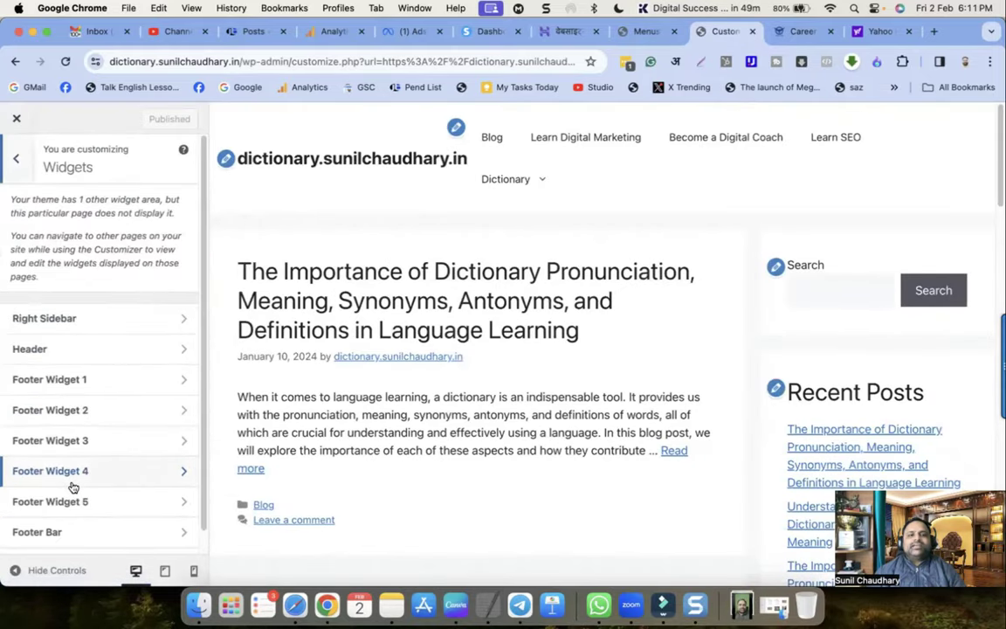
pyautogui.scroll(-1, 73, 487)
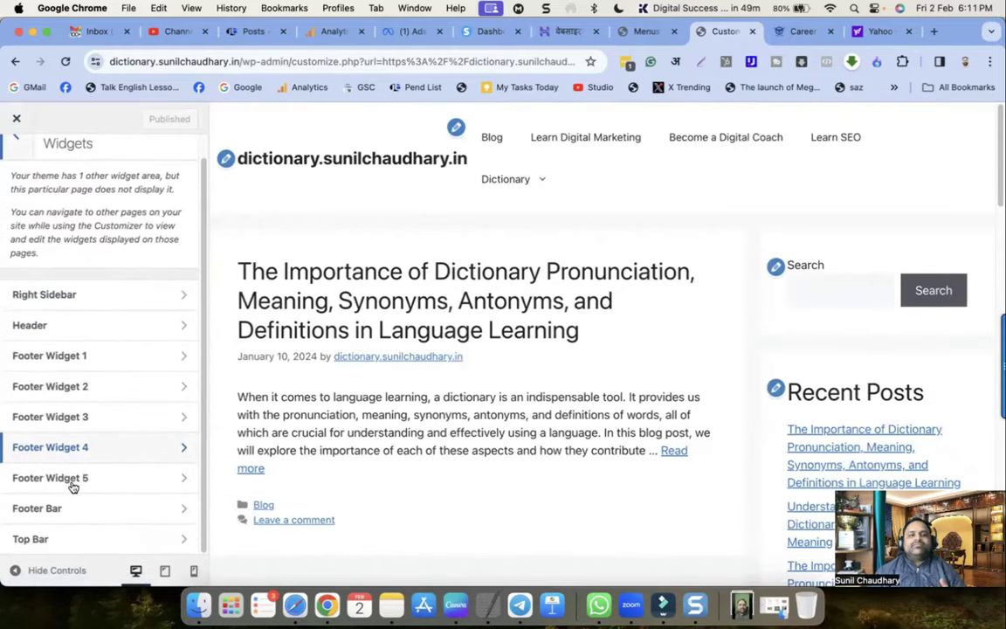
pyautogui.click(71, 358)
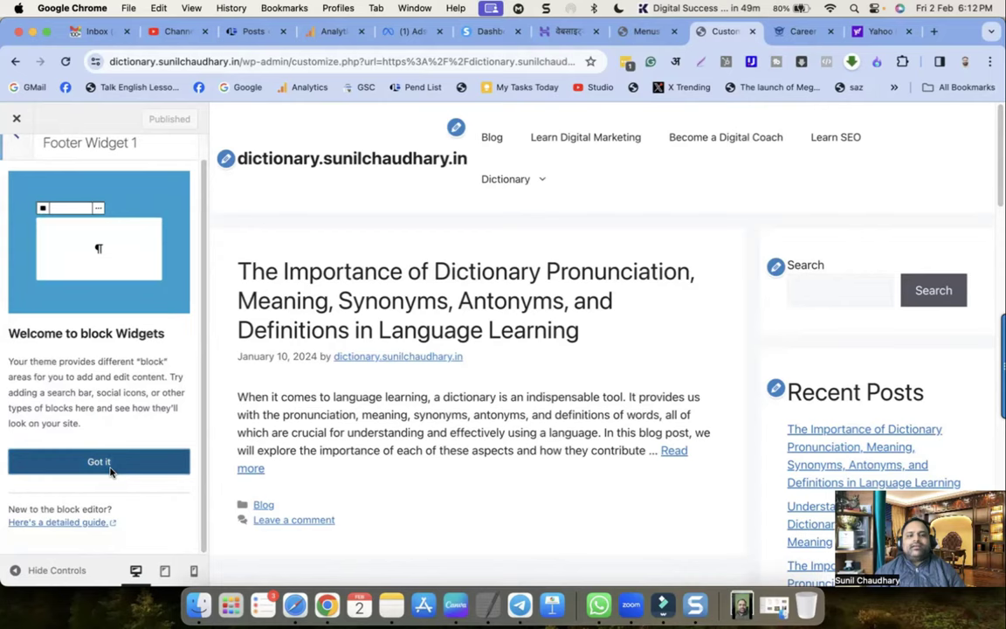
pyautogui.click(99, 461)
# Step: Add a Navigation Menu block showing the Footer menu to Footer Widget 1 and publish the change
pyautogui.click(104, 296)
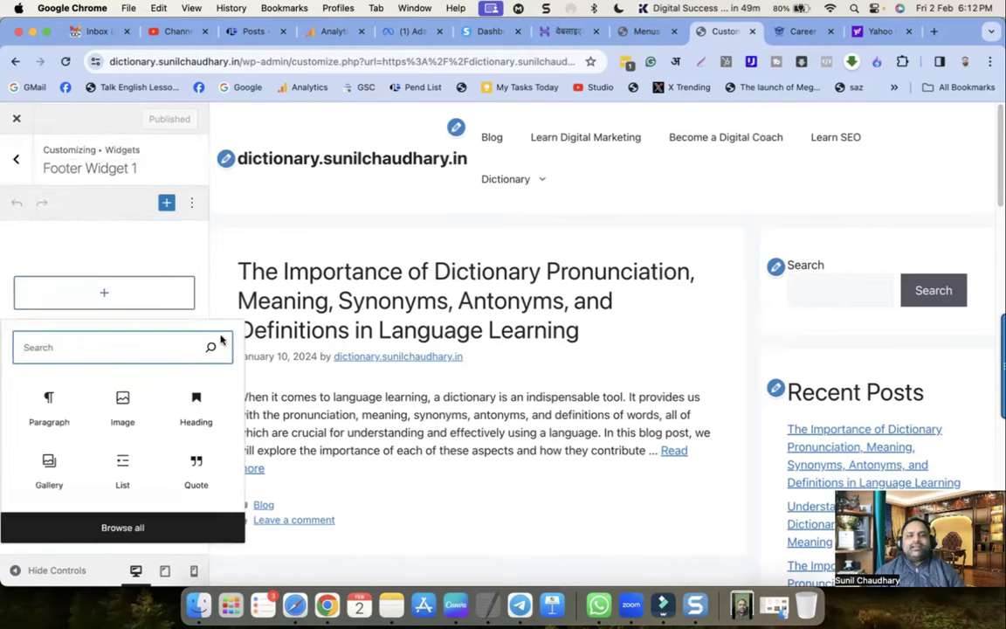
pyautogui.write('menu')
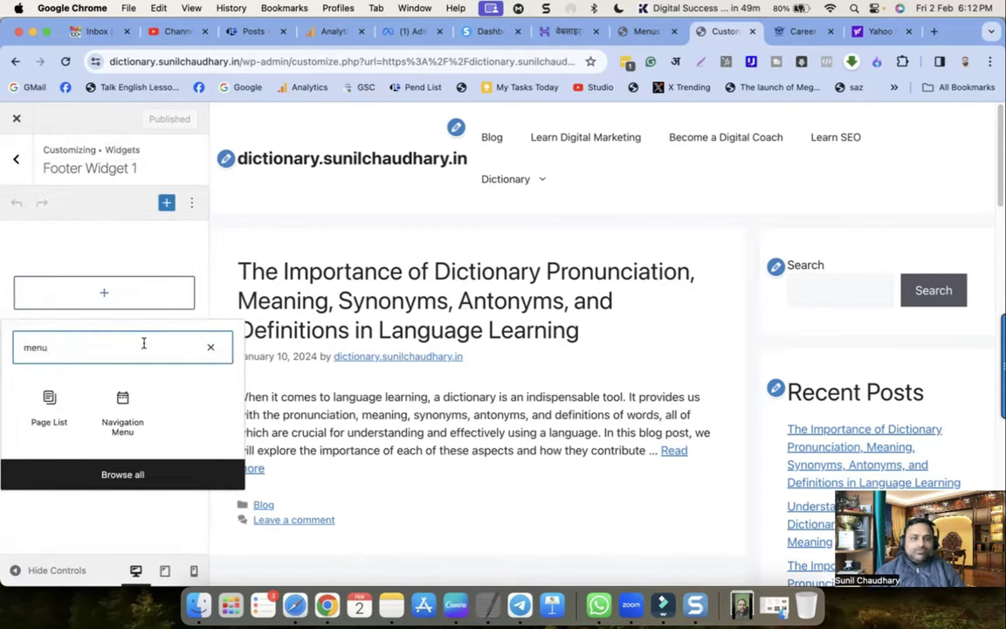
pyautogui.click(122, 410)
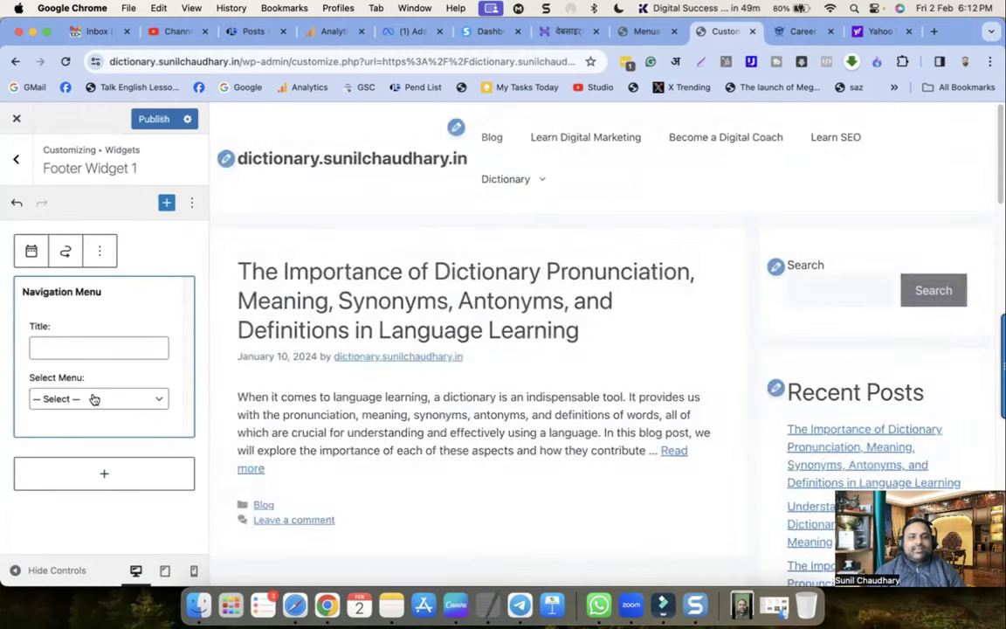
pyautogui.click(94, 398)
pyautogui.click(78, 417)
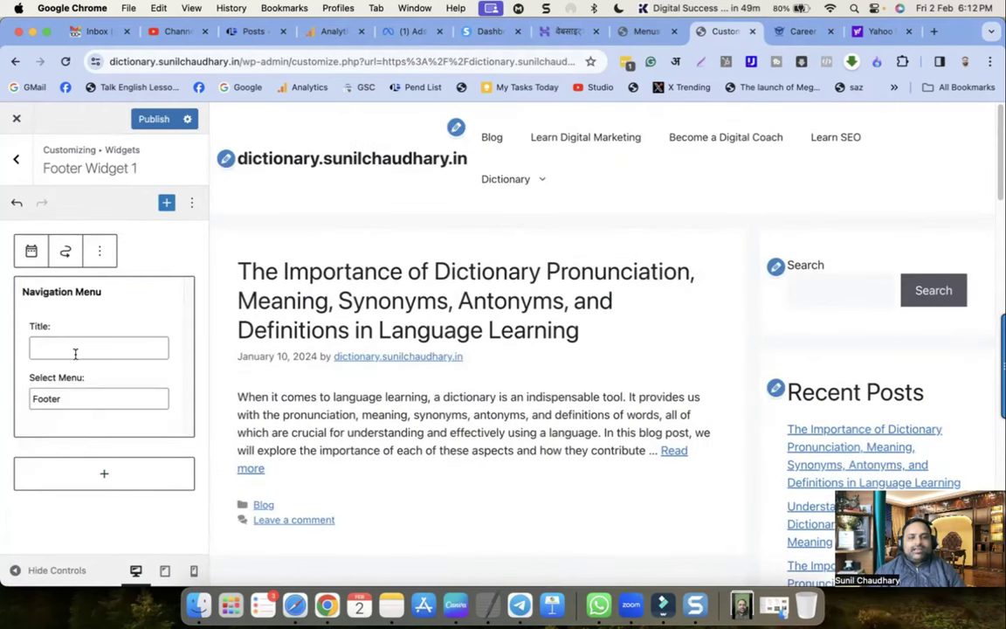
pyautogui.click(150, 119)
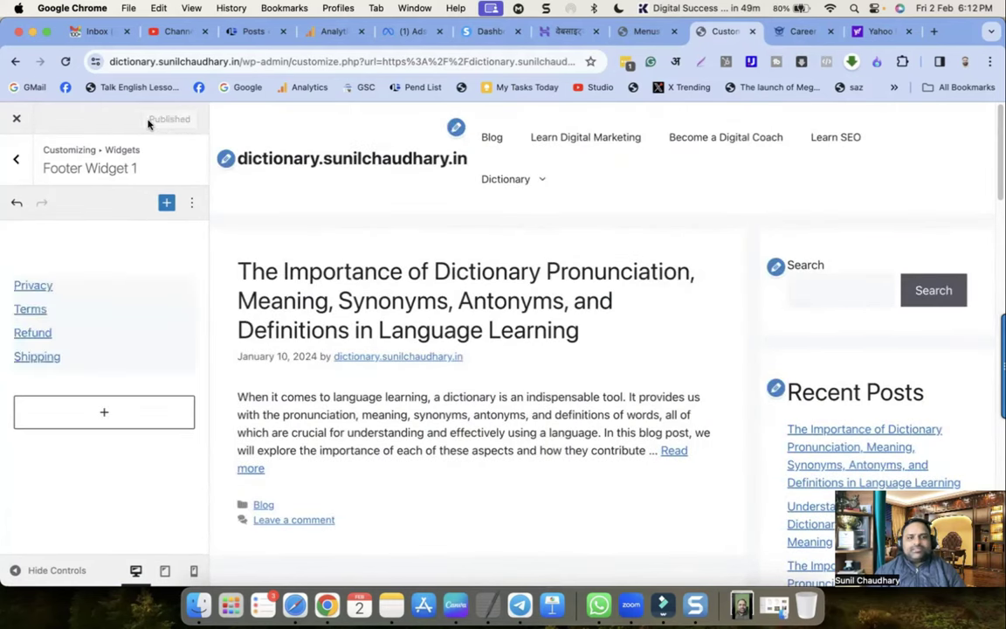
# Step: Examine the footer links in the Customizer's site preview, then return to the Menus admin page
pyautogui.scroll(-5, 476, 472)
pyautogui.scroll(-2, 366, 480)
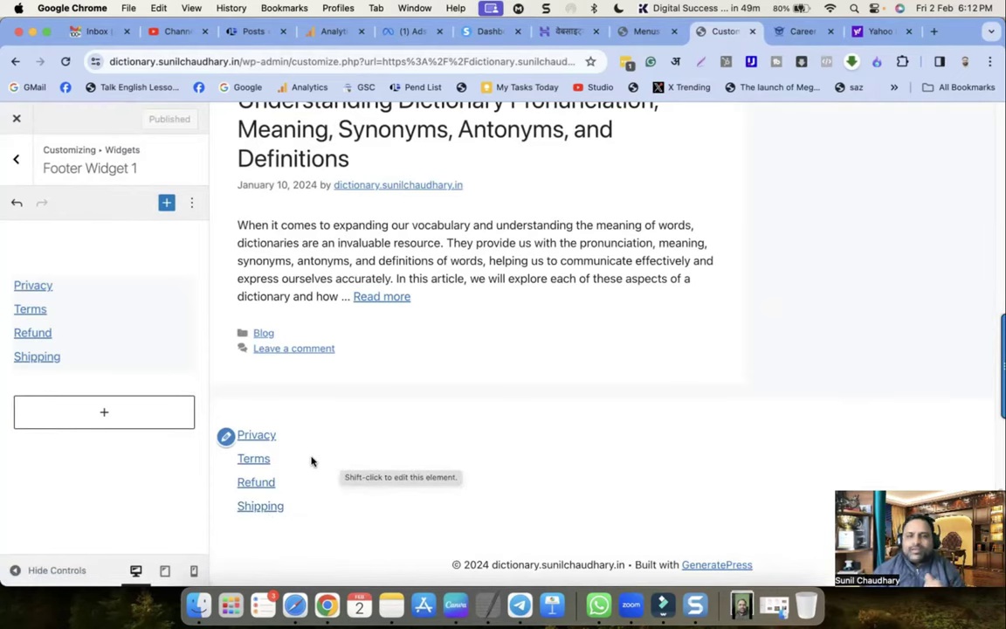
pyautogui.click(647, 33)
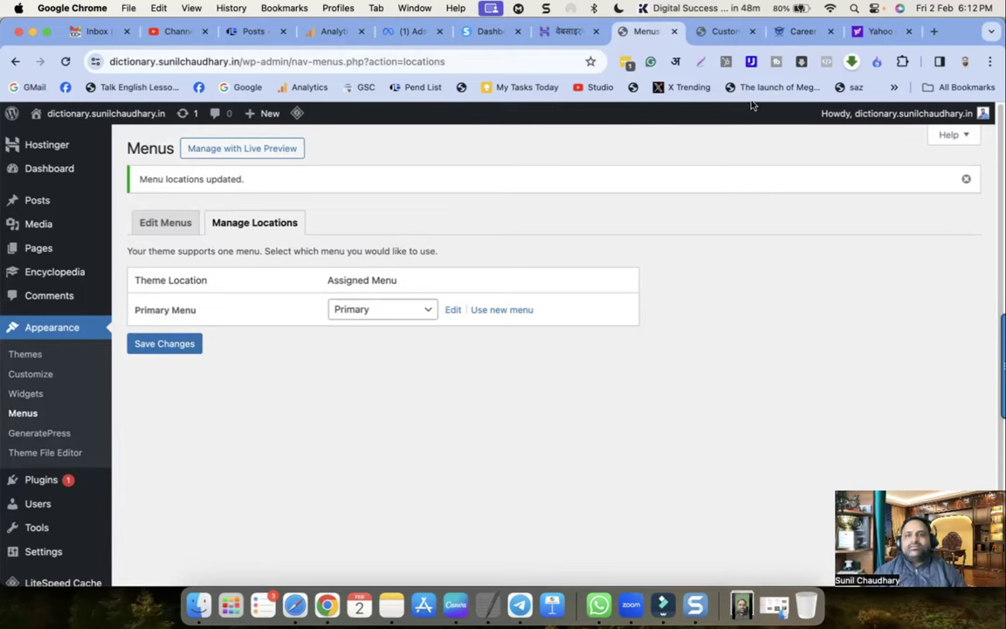
# Step: Examine the Customizer's site preview from the footer links up to the header menu
pyautogui.click(724, 33)
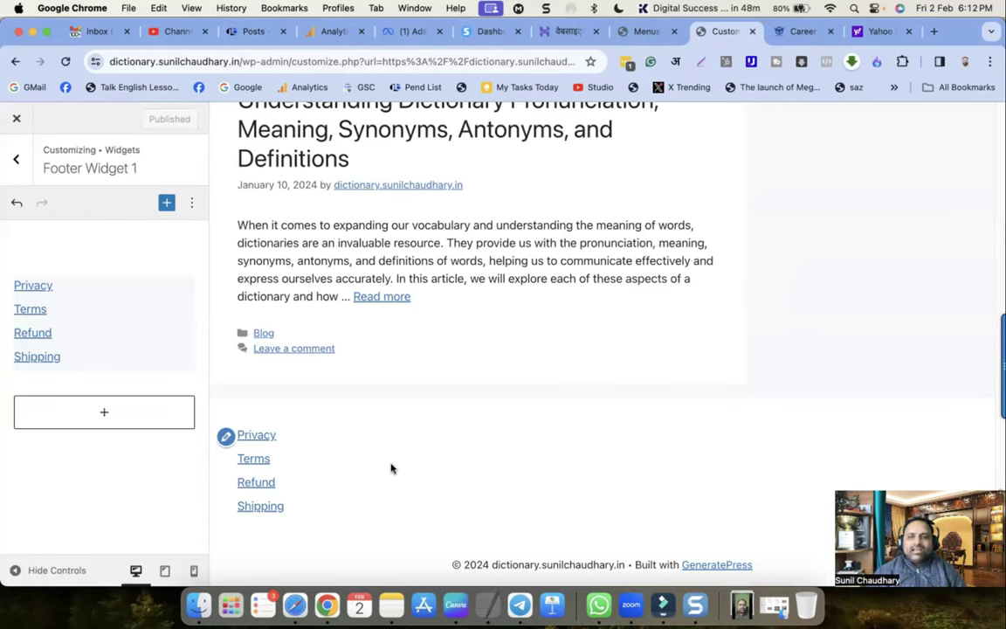
pyautogui.scroll(5, 507, 523)
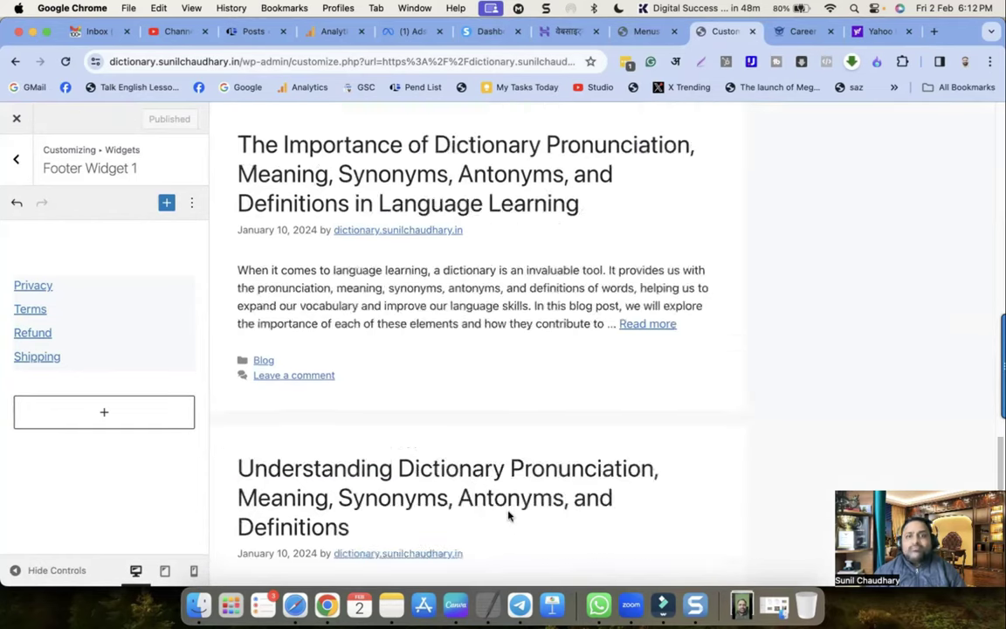
pyautogui.scroll(3, 508, 516)
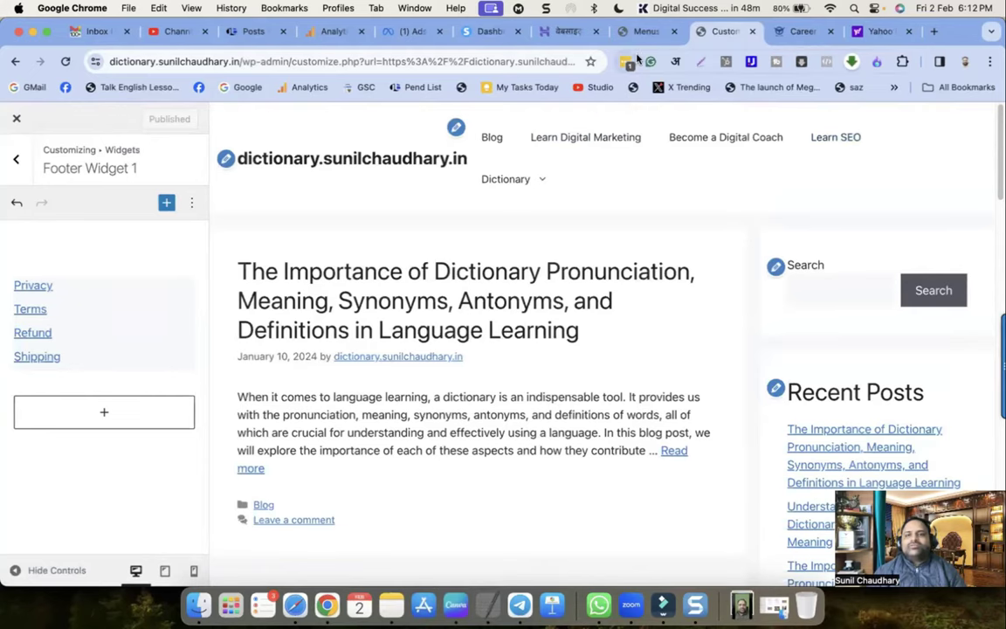
pyautogui.scroll(-5, 501, 404)
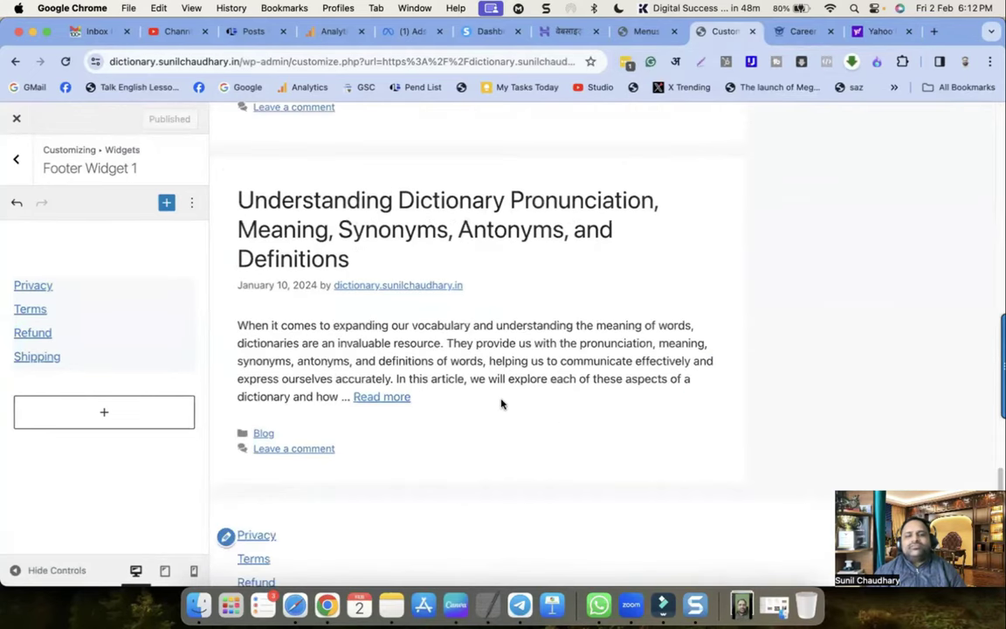
pyautogui.scroll(-1, 483, 397)
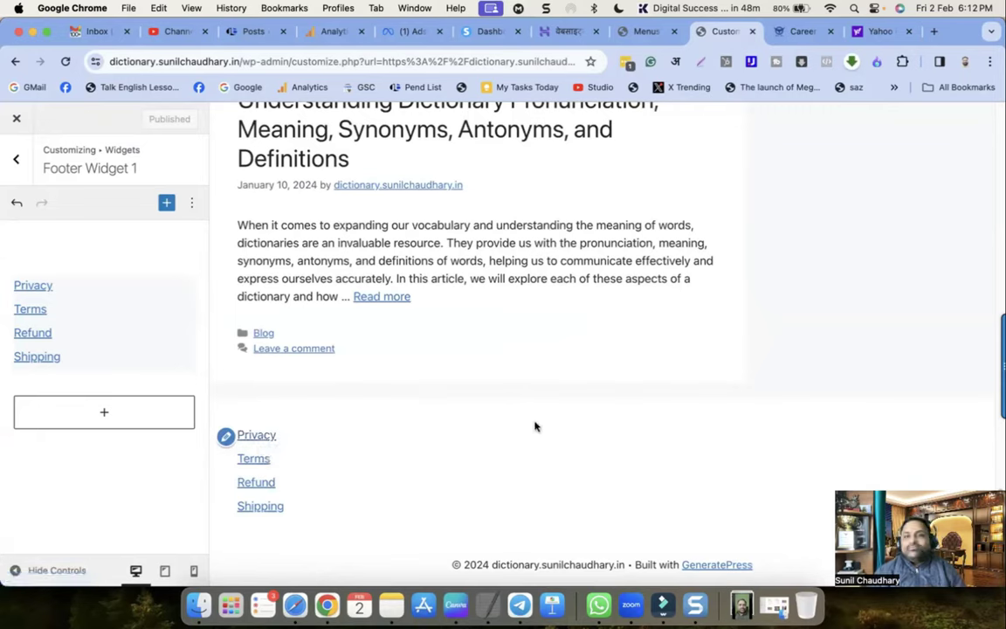
pyautogui.scroll(10, 550, 428)
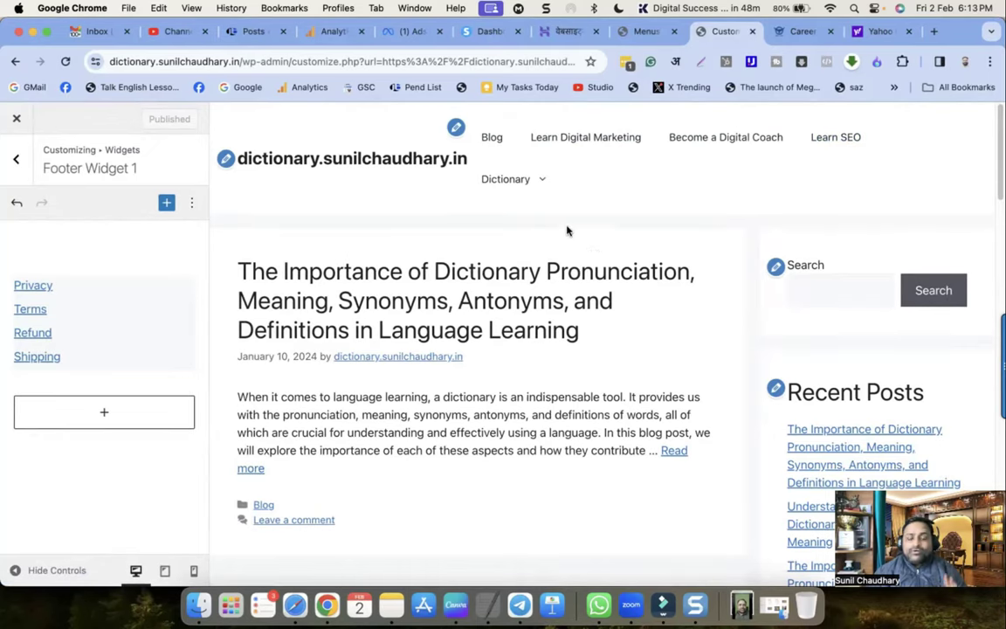
# Step: Open the menu editor in the WordPress admin and choose Primary (Primary Menu) as the menu to edit, without loading it
pyautogui.click(643, 31)
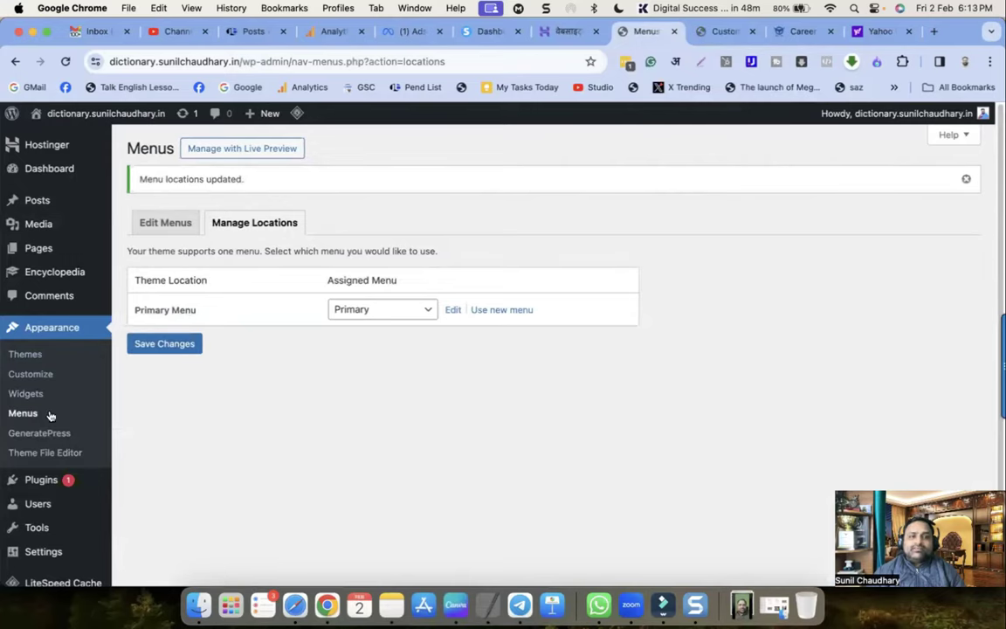
pyautogui.click(19, 414)
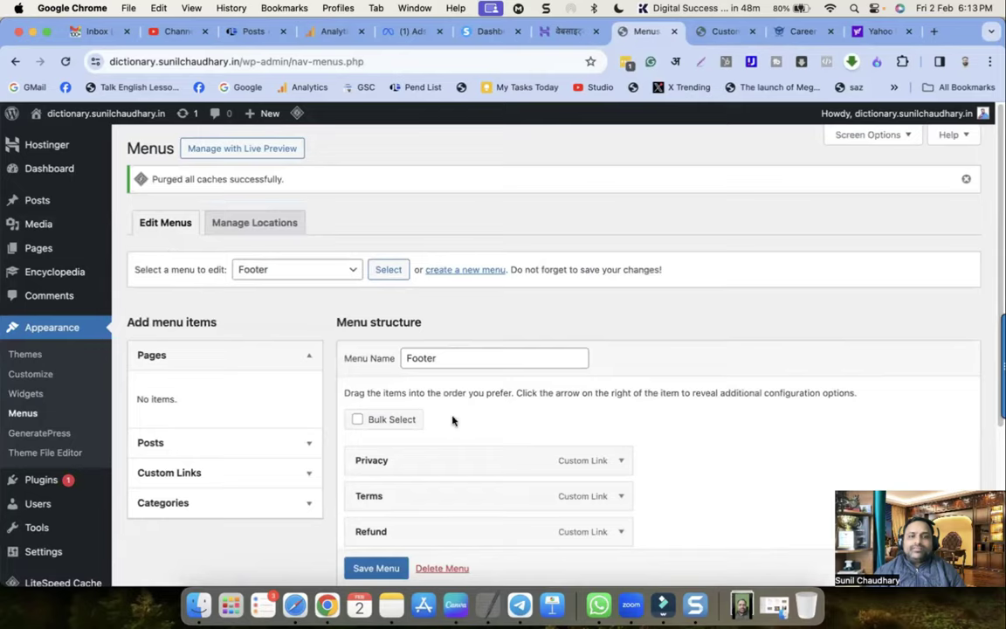
pyautogui.scroll(-2, 452, 421)
pyautogui.click(283, 190)
pyautogui.click(262, 204)
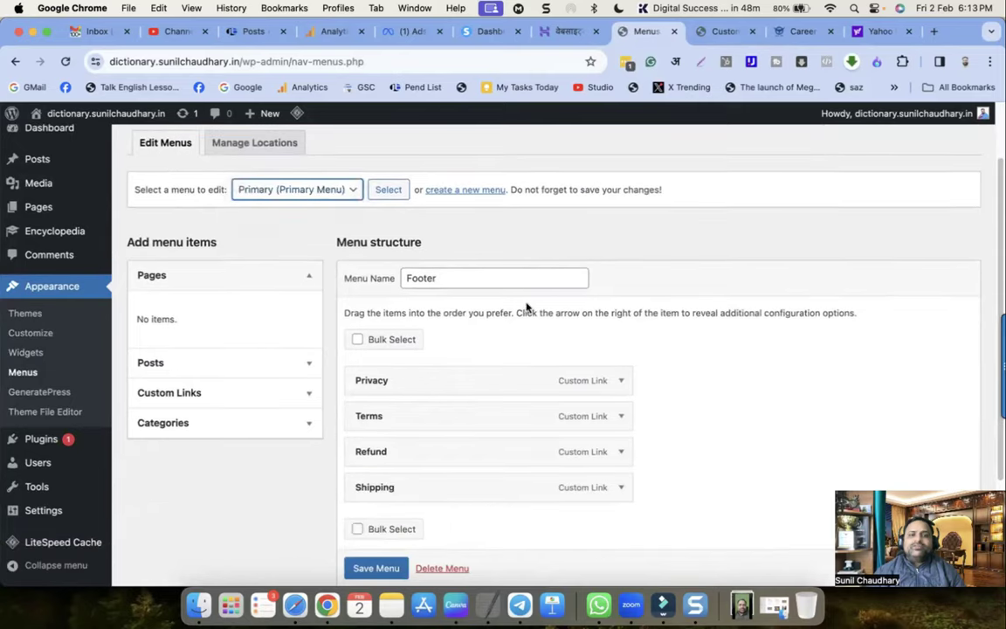
# Step: Start a new custom link, trying Promote With Us and Promote Here before entering Advertise as its URL
pyautogui.scroll(-1, 215, 388)
pyautogui.click(215, 389)
pyautogui.scroll(-1, 224, 349)
pyautogui.click(224, 340)
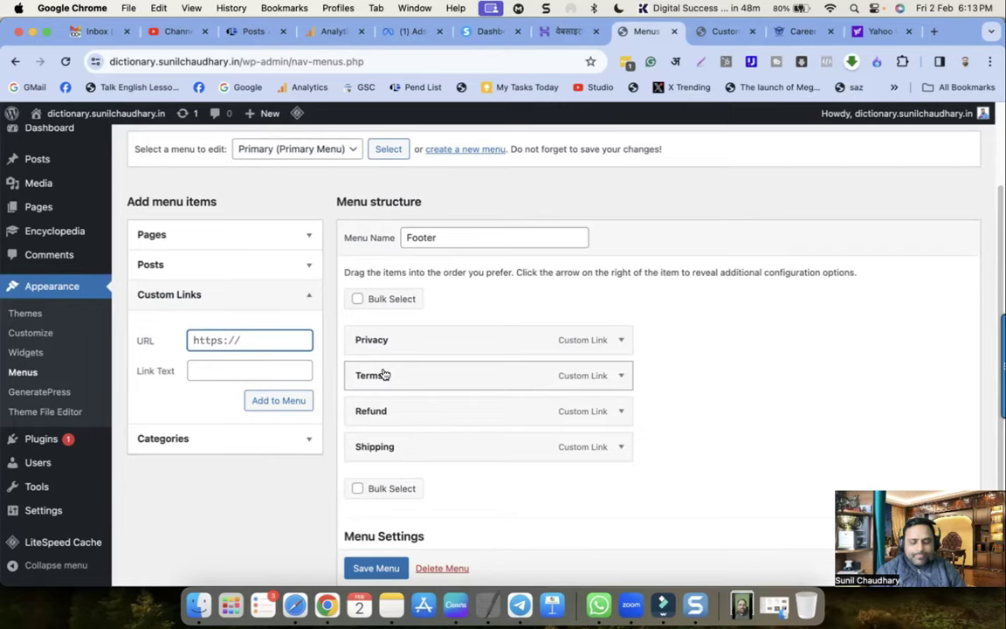
pyautogui.write('Promote With Us')
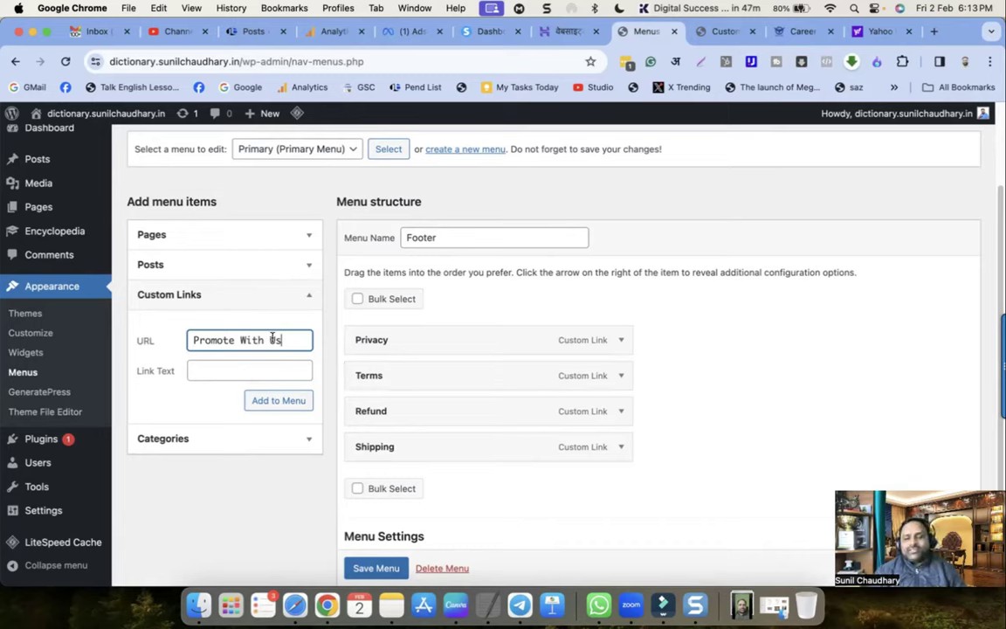
pyautogui.moveTo(242, 339); pyautogui.dragTo(320, 343)
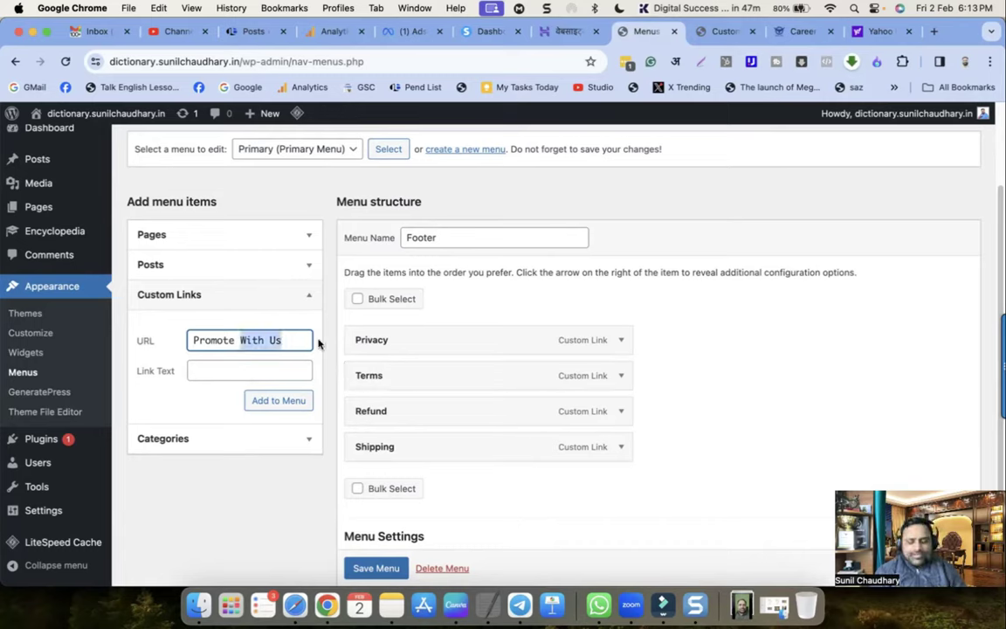
pyautogui.write('Here')
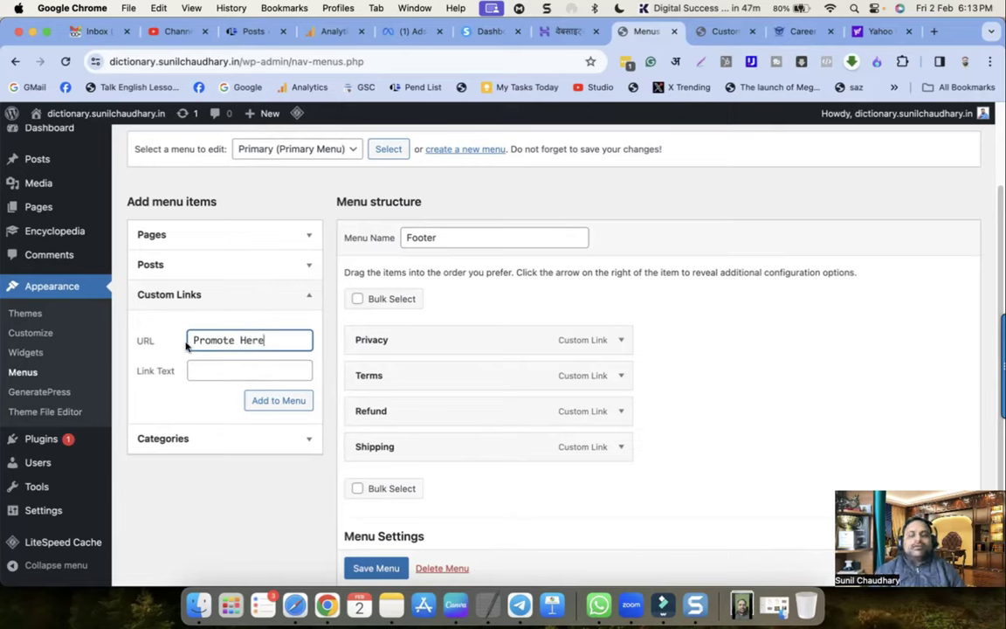
pyautogui.moveTo(194, 340); pyautogui.dragTo(293, 342)
pyautogui.write('Advertise')
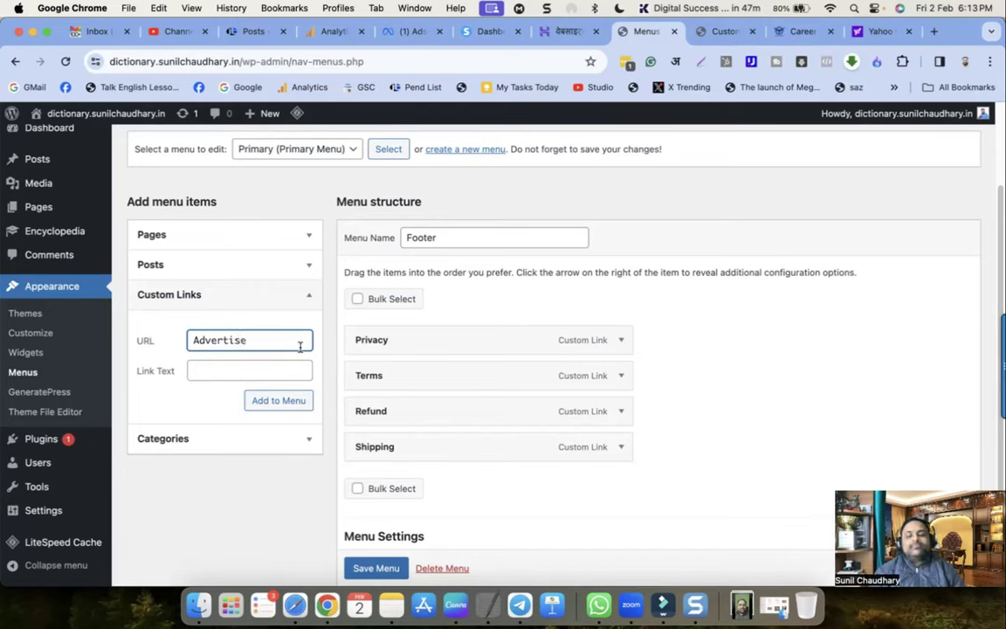
pyautogui.click(266, 370)
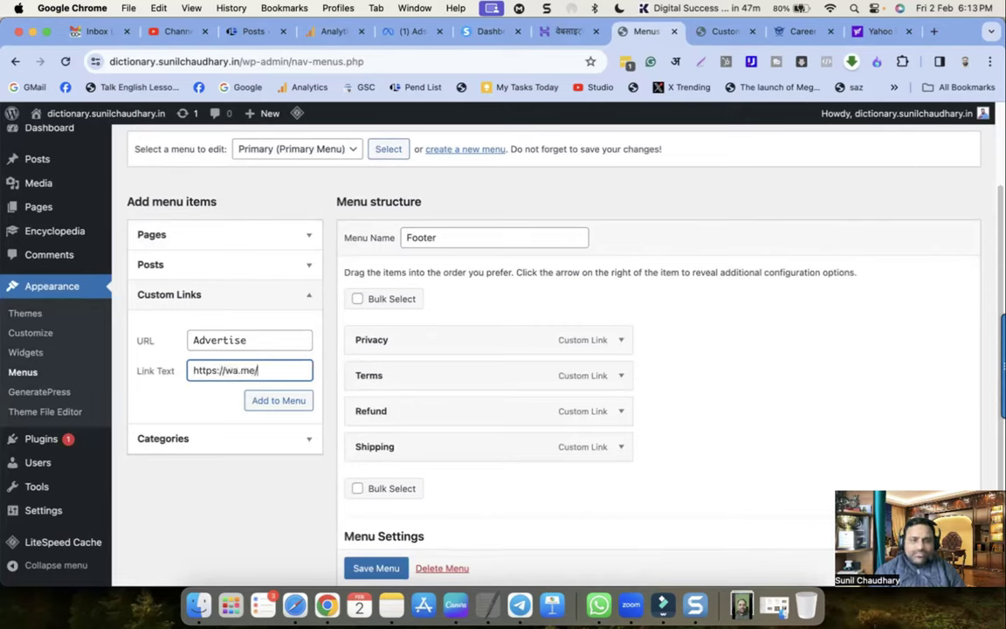
pyautogui.write('9999231')
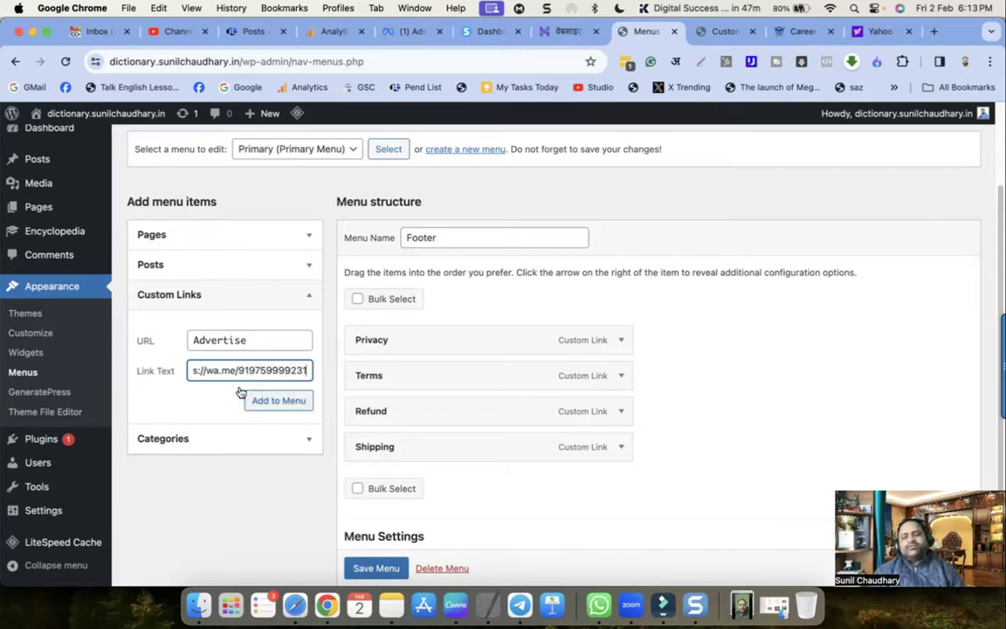
pyautogui.click(275, 403)
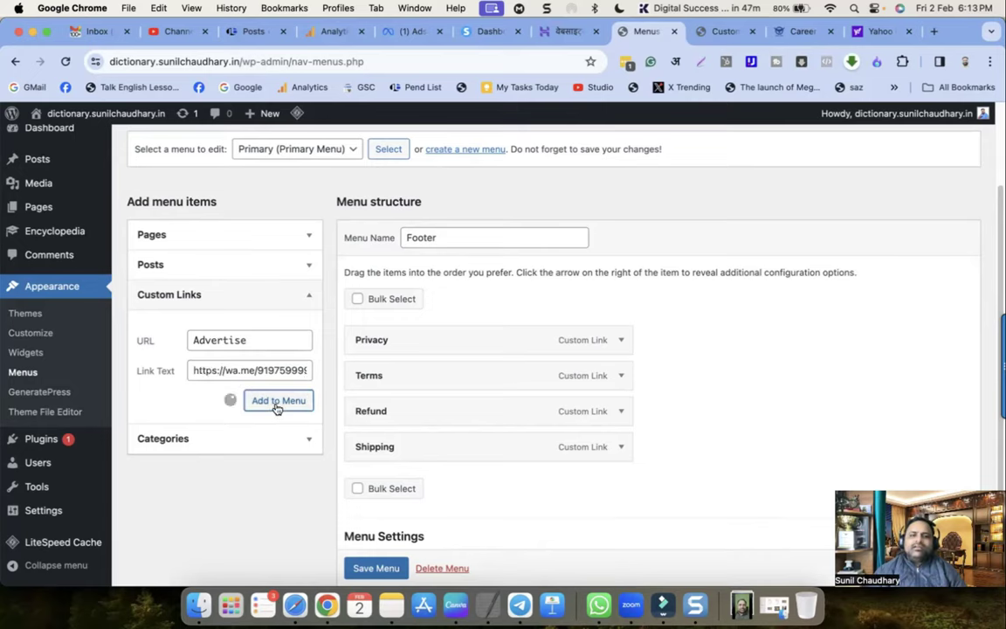
# Step: Correct the new Footer menu item by moving the WhatsApp link into its URL and setting its navigation label to Advertise
pyautogui.scroll(-1, 541, 456)
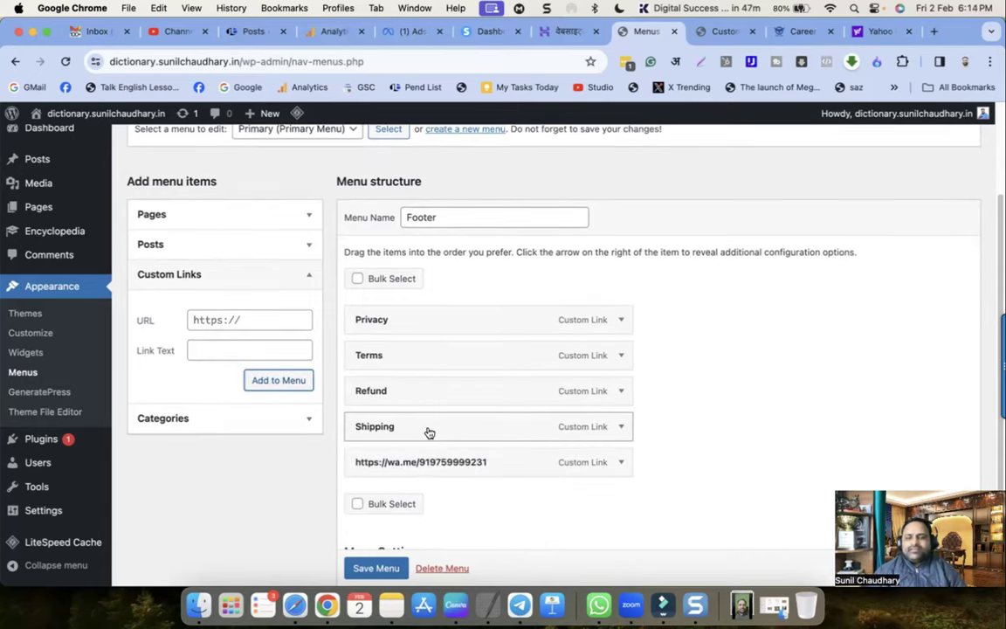
pyautogui.scroll(-1, 427, 431)
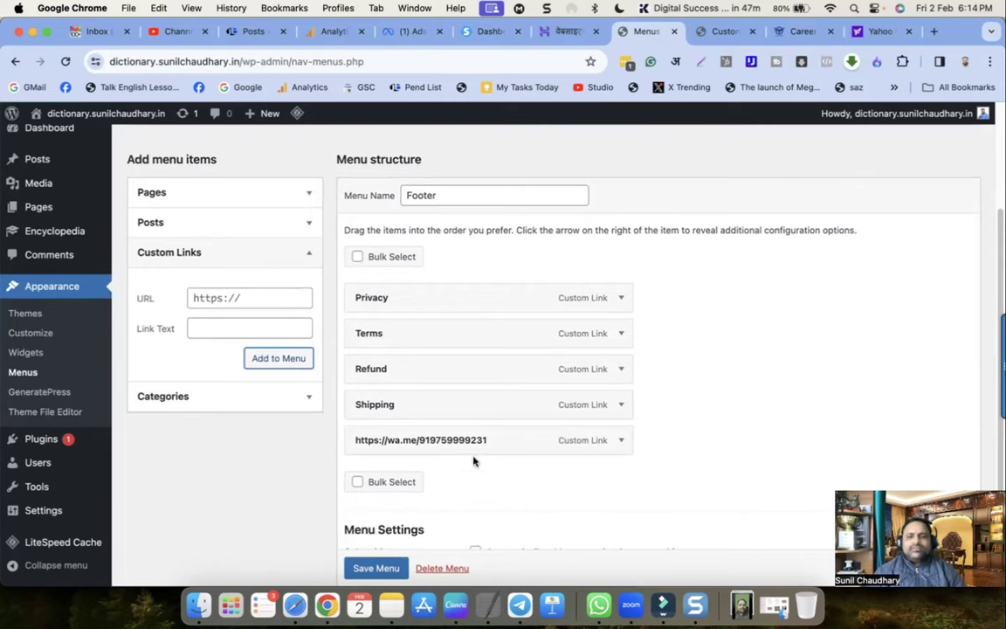
pyautogui.scroll(-4, 597, 441)
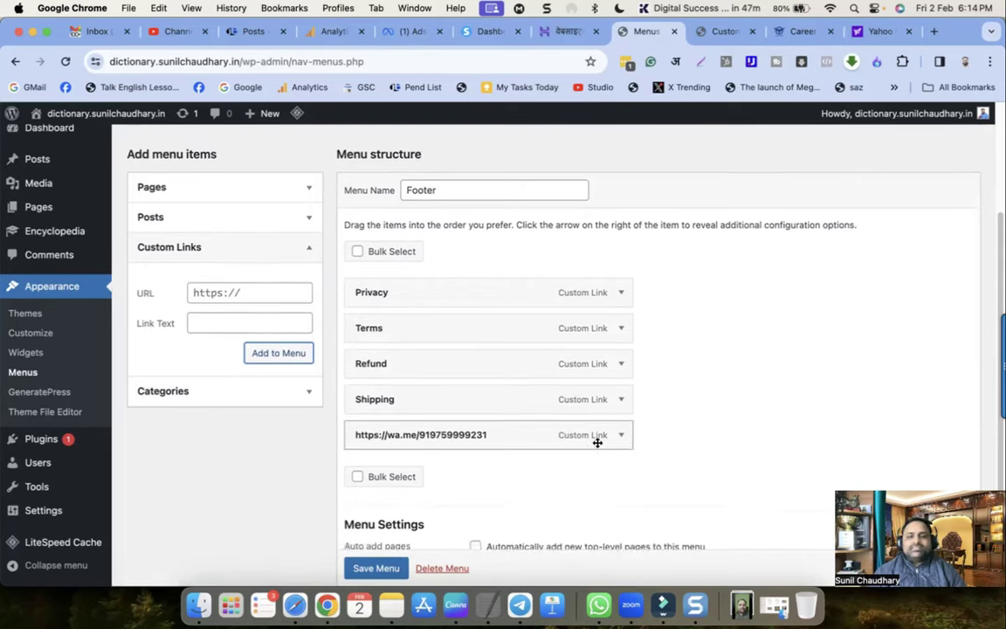
pyautogui.click(621, 351)
pyautogui.tripleClick(410, 438)
pyautogui.press('super+c')
pyautogui.click(507, 398)
pyautogui.moveTo(507, 397); pyautogui.dragTo(342, 399)
pyautogui.press('super+v')
pyautogui.write('A')
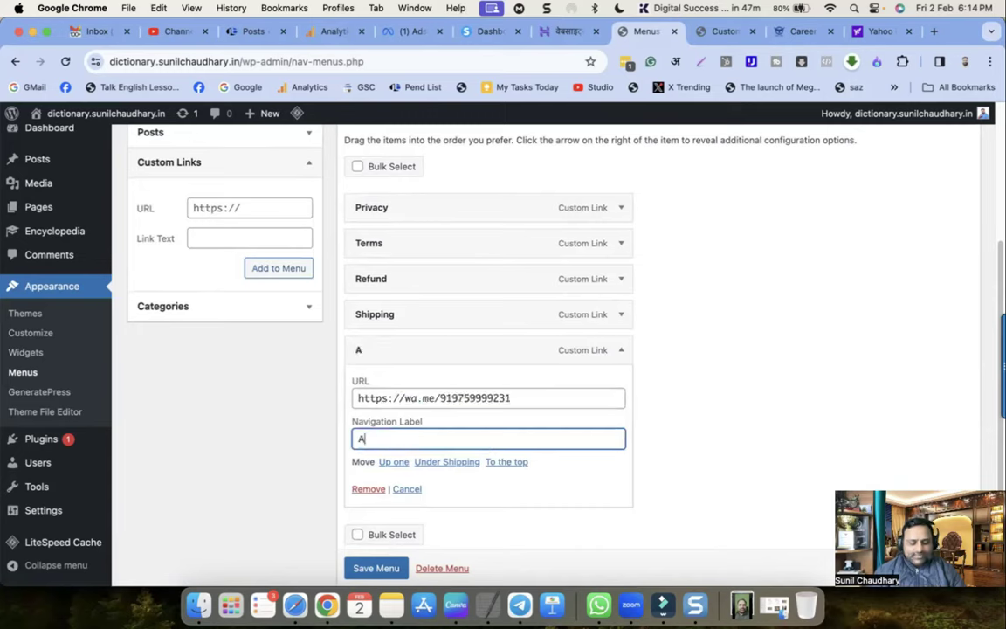
pyautogui.write('dvertise')
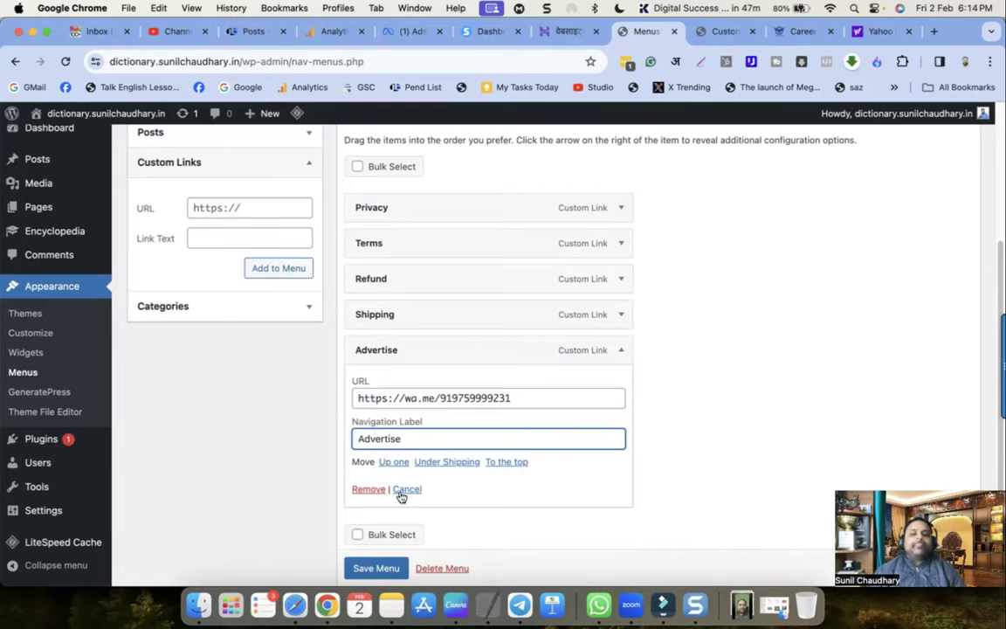
# Step: Change the Advertise item's navigation label to Advertise HERE and save the Footer menu
pyautogui.scroll(-2, 403, 502)
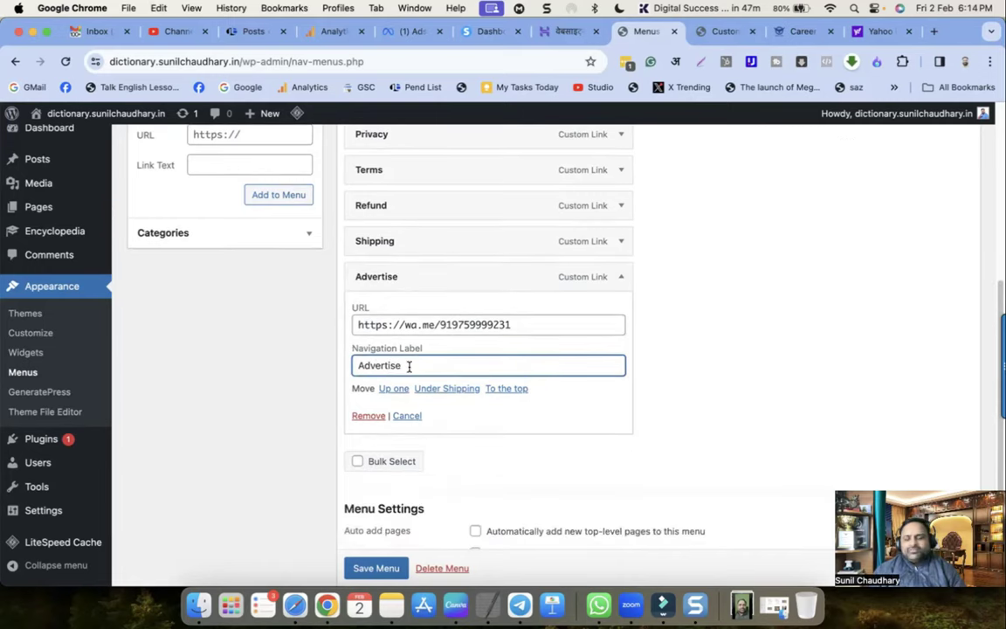
pyautogui.moveTo(408, 367); pyautogui.dragTo(343, 365)
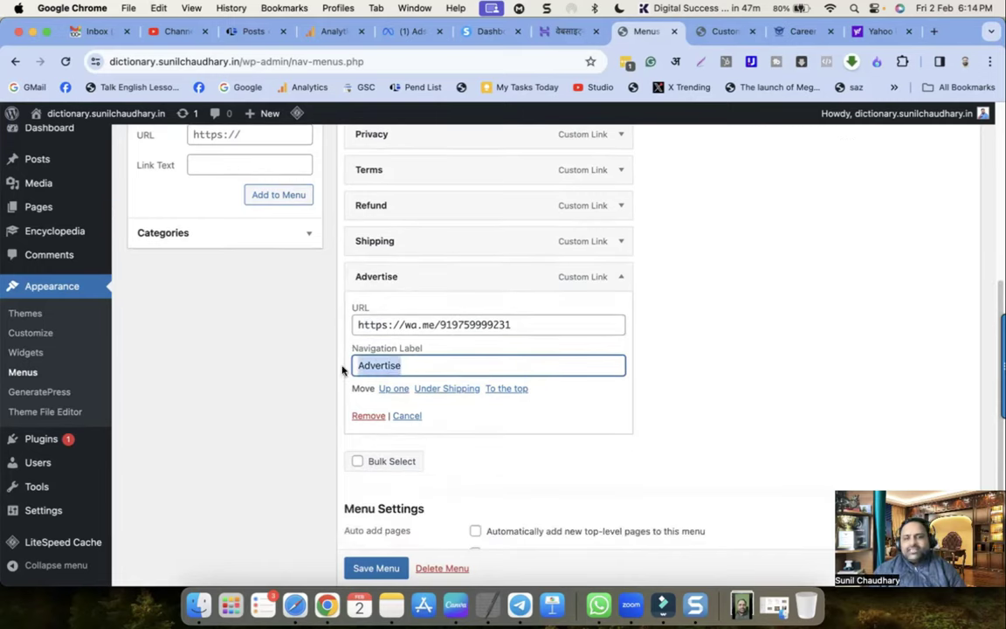
pyautogui.click(441, 364)
pyautogui.doubleClick(452, 367)
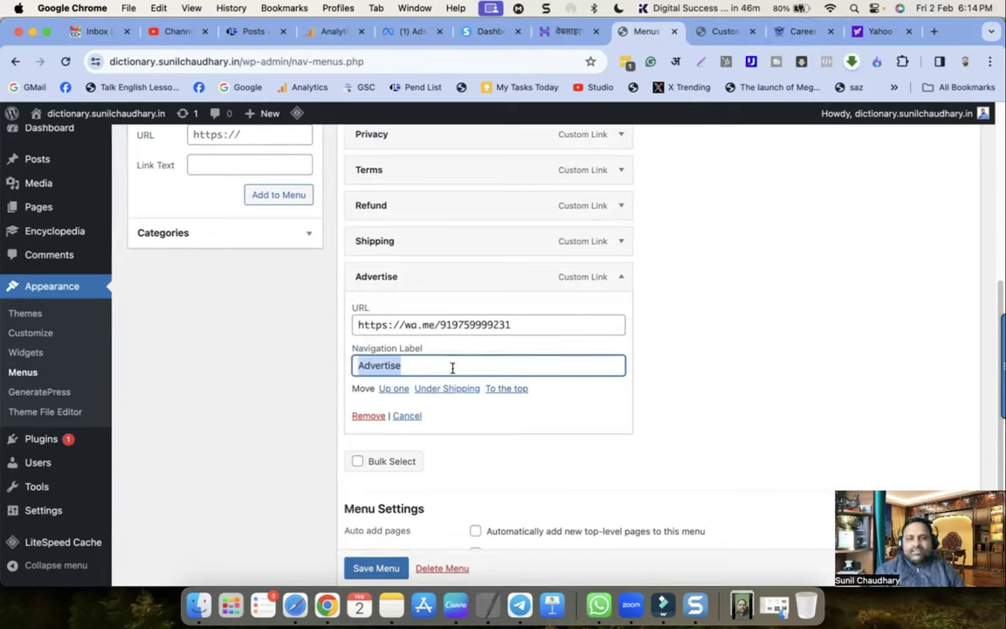
pyautogui.write('Advert')
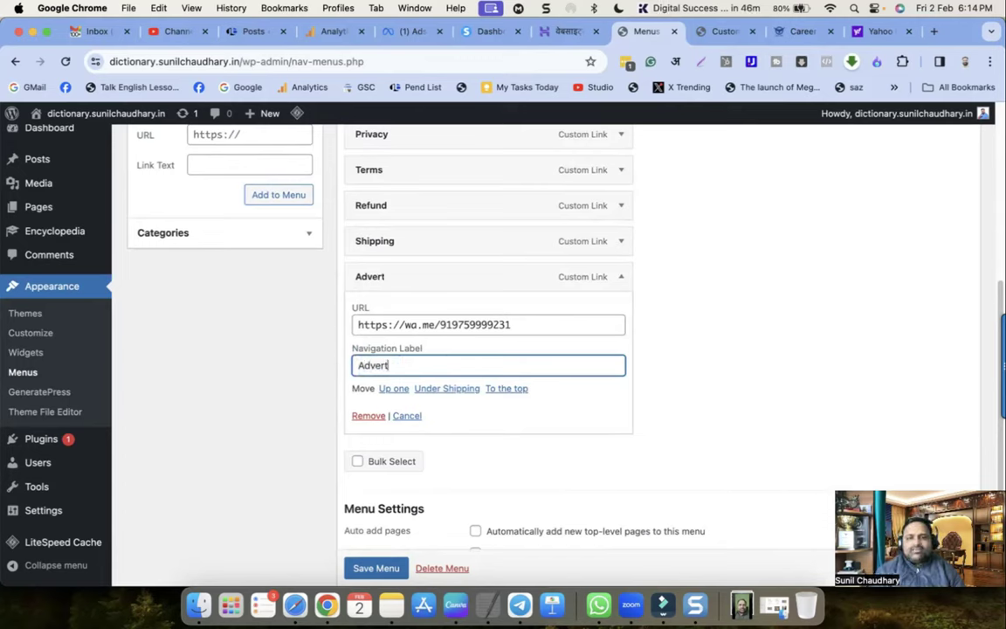
pyautogui.write('ise HERE')
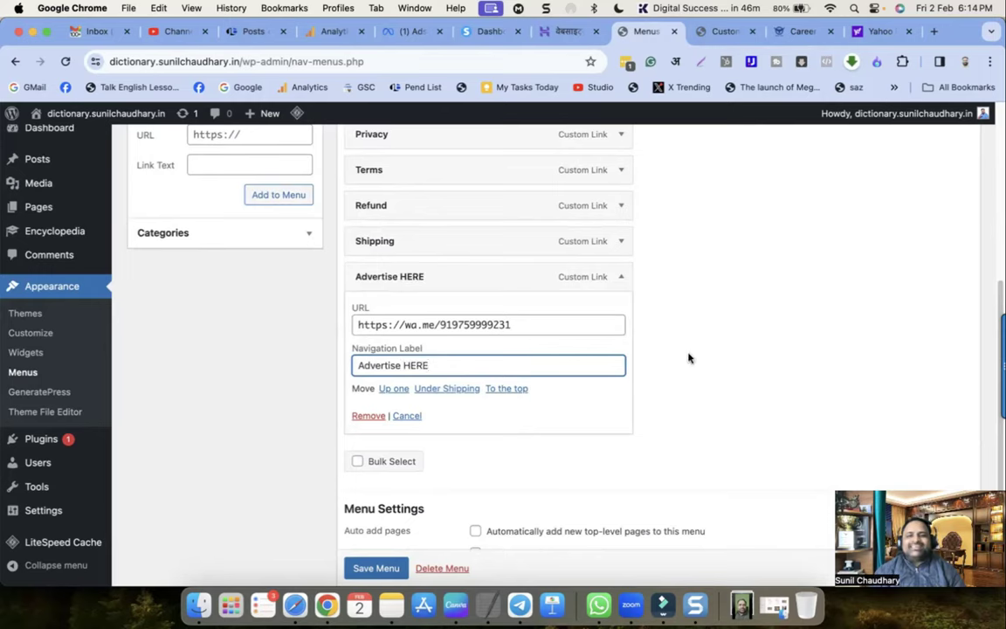
pyautogui.click(380, 570)
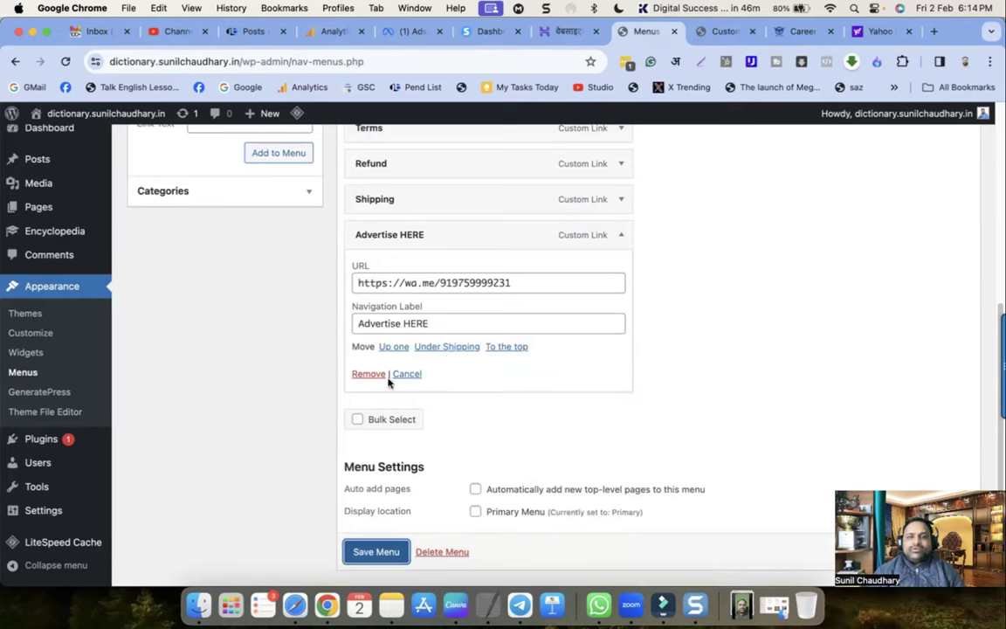
# Step: Enter Write For Us as the link text of a new custom link for the Footer menu
pyautogui.scroll(3, 253, 366)
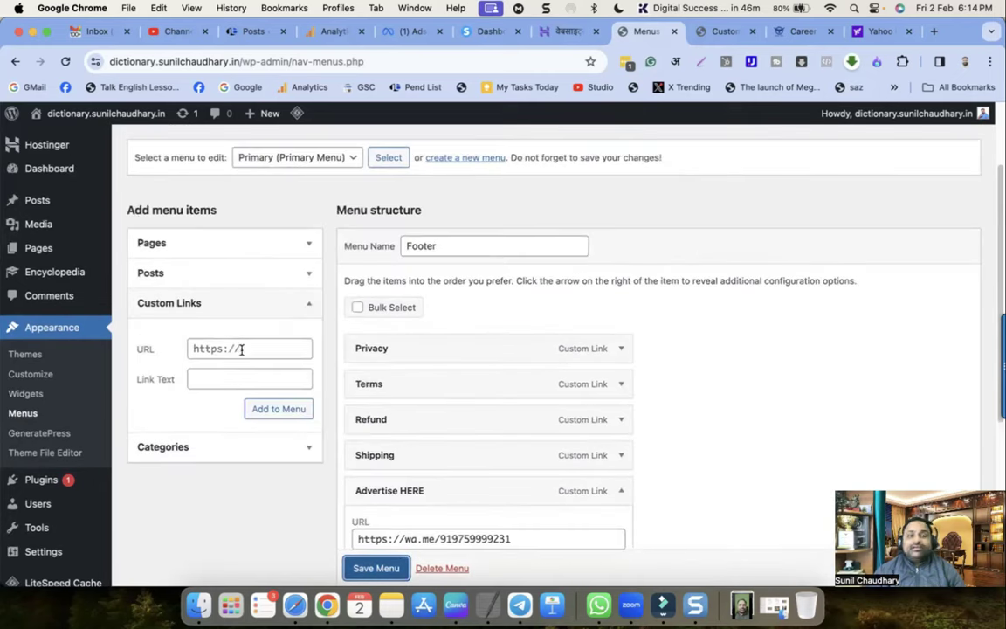
pyautogui.click(305, 304)
pyautogui.click(306, 304)
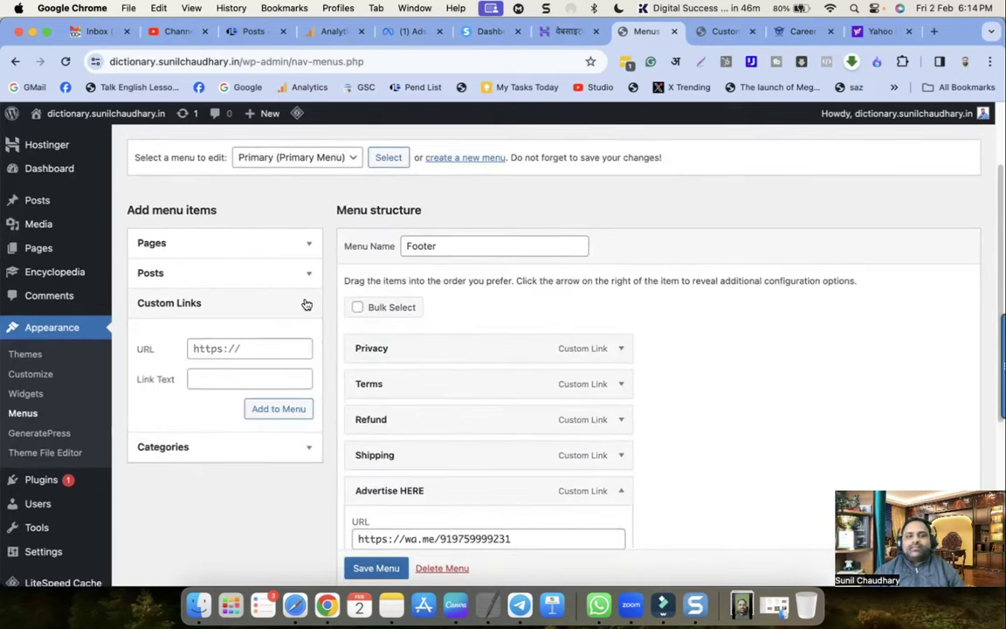
pyautogui.click(227, 380)
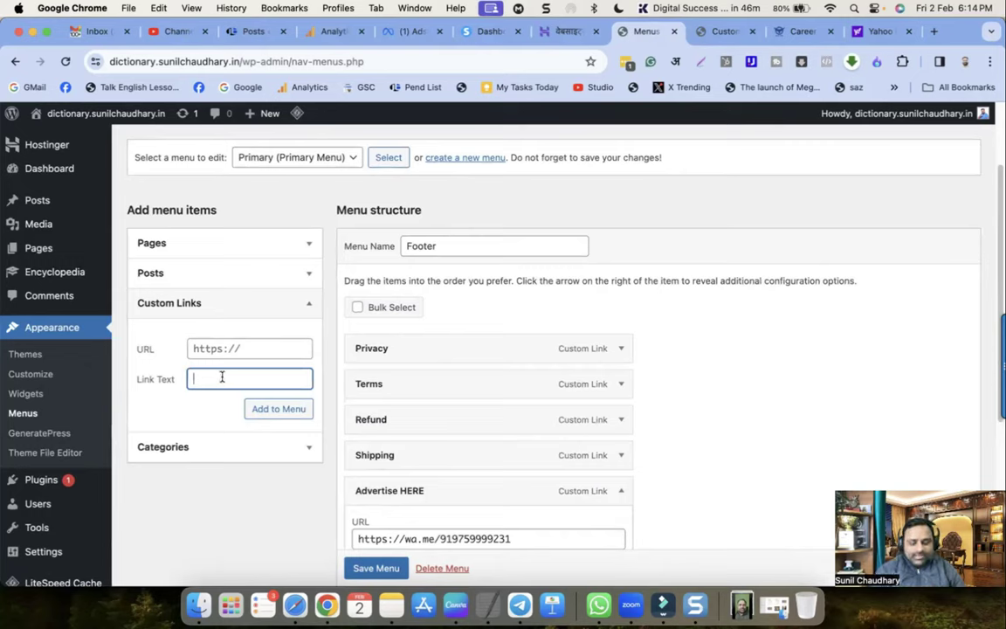
pyautogui.write('Write F')
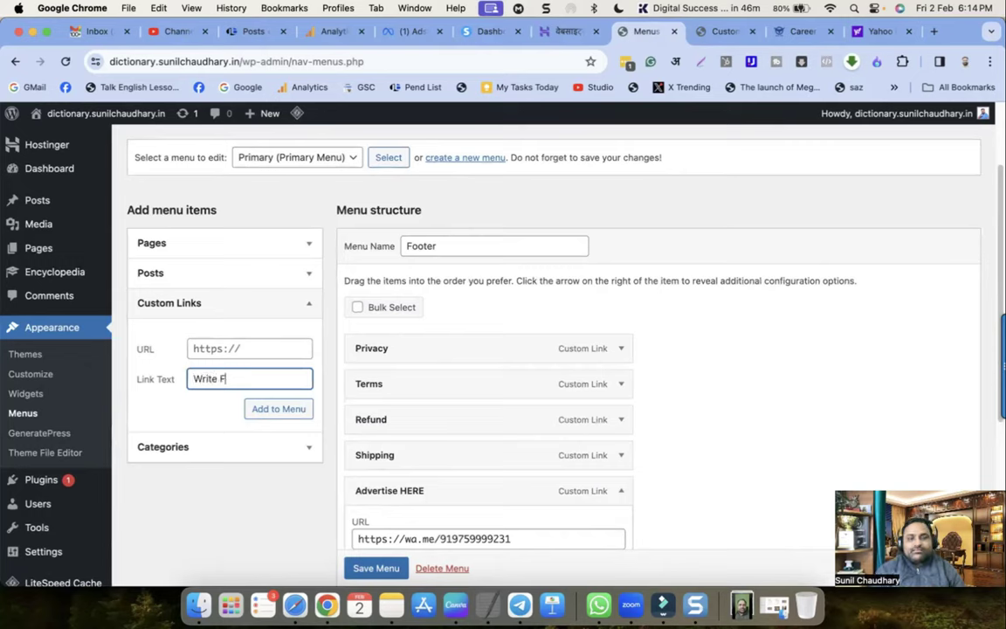
pyautogui.write('or Us')
pyautogui.click(234, 349)
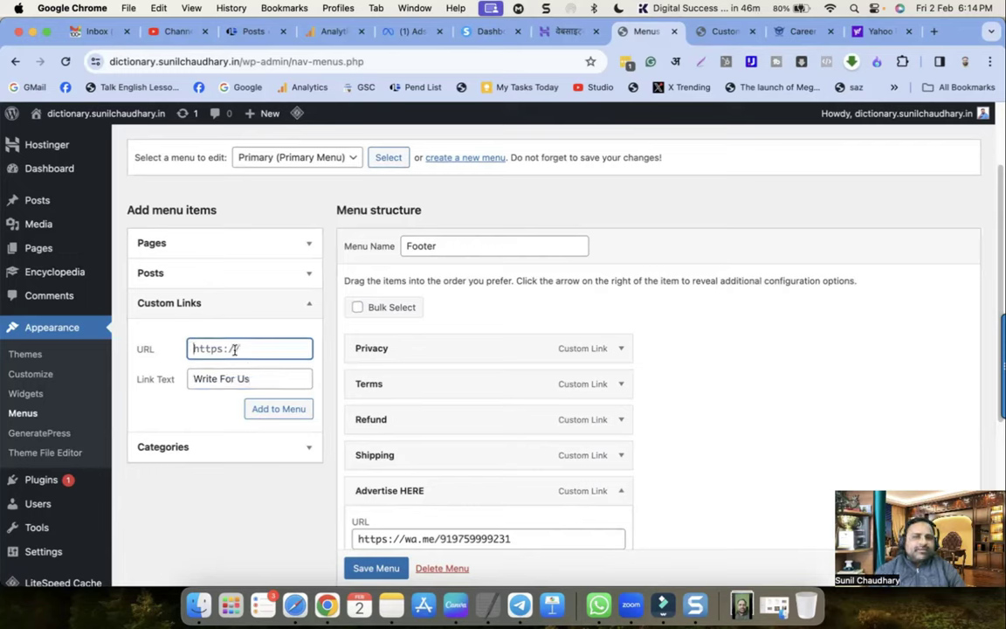
pyautogui.write('ht')
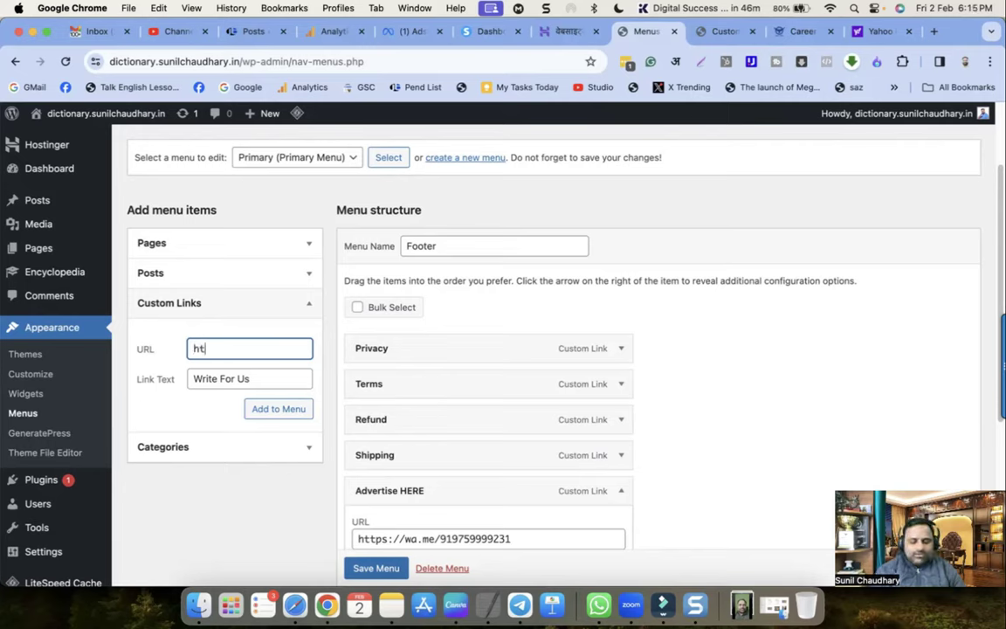
pyautogui.write('tps://')
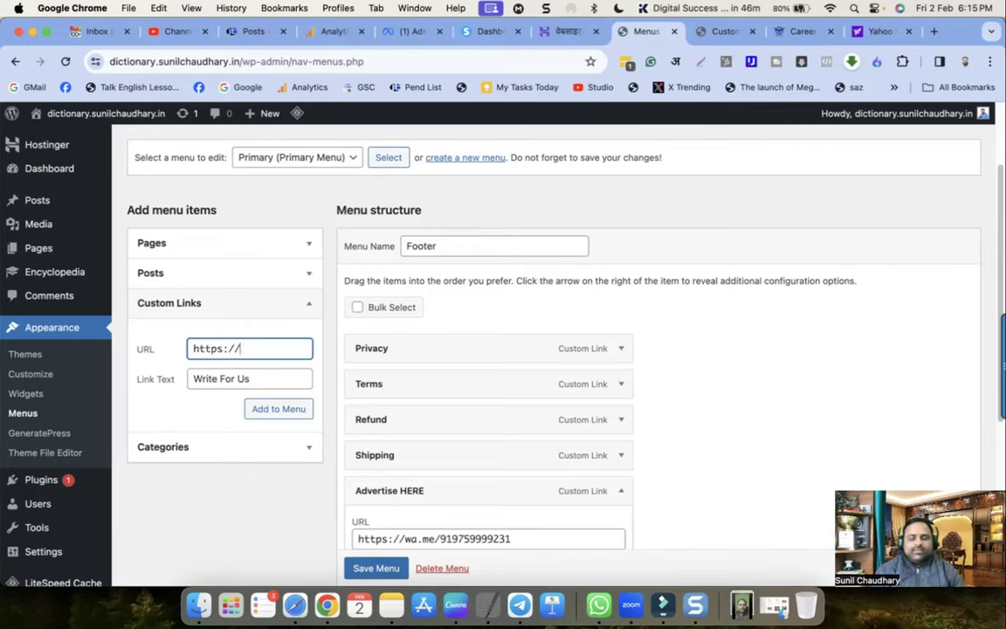
pyautogui.write('sunilt')
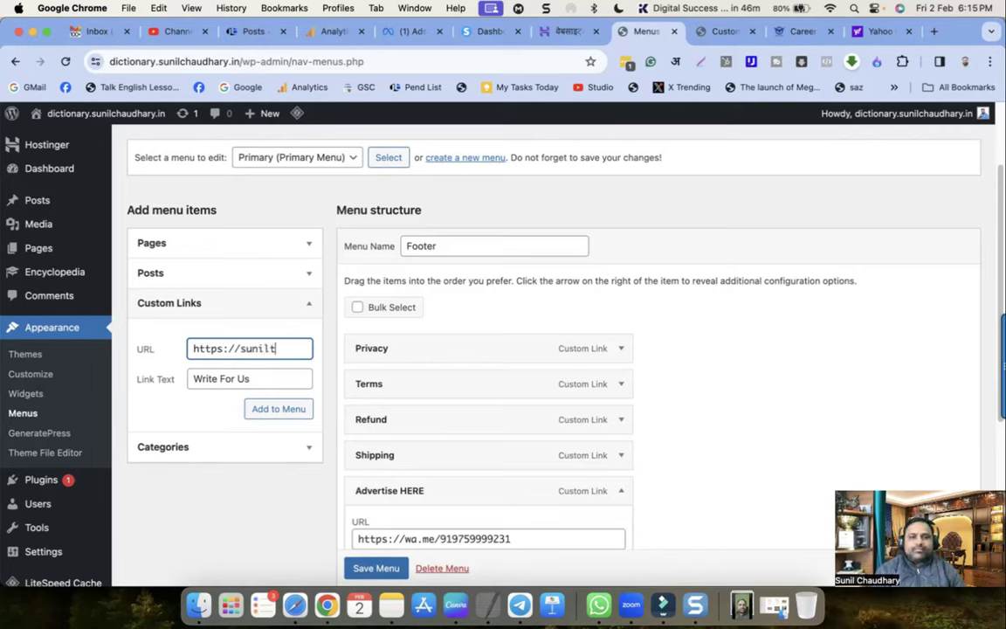
pyautogui.write('ams.com')
pyautogui.click(266, 408)
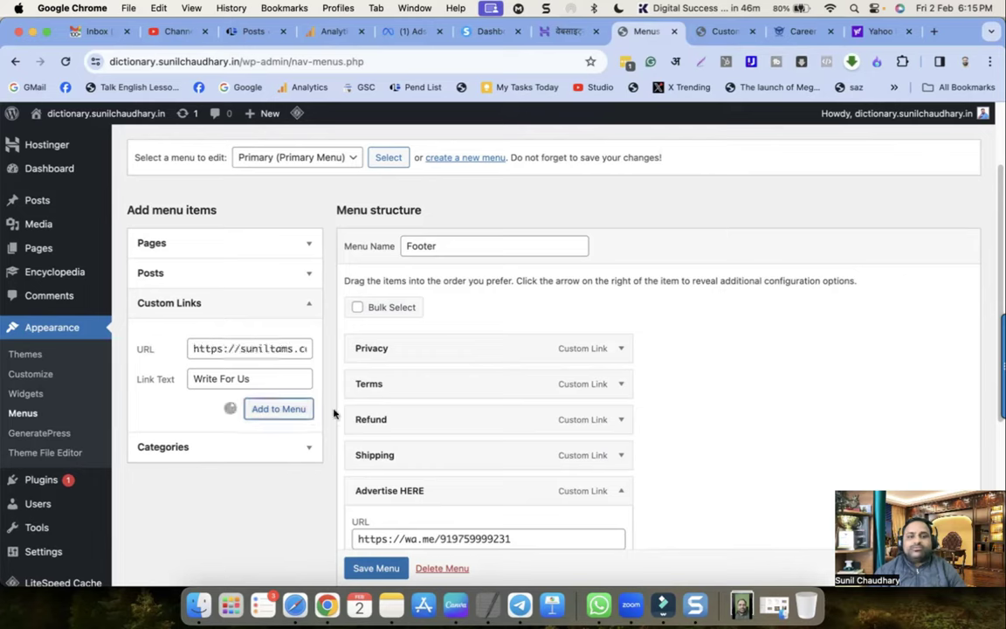
# Step: Collapse the Advertise HERE item's settings and save the Footer menu
pyautogui.scroll(-1, 467, 427)
pyautogui.scroll(-2, 467, 427)
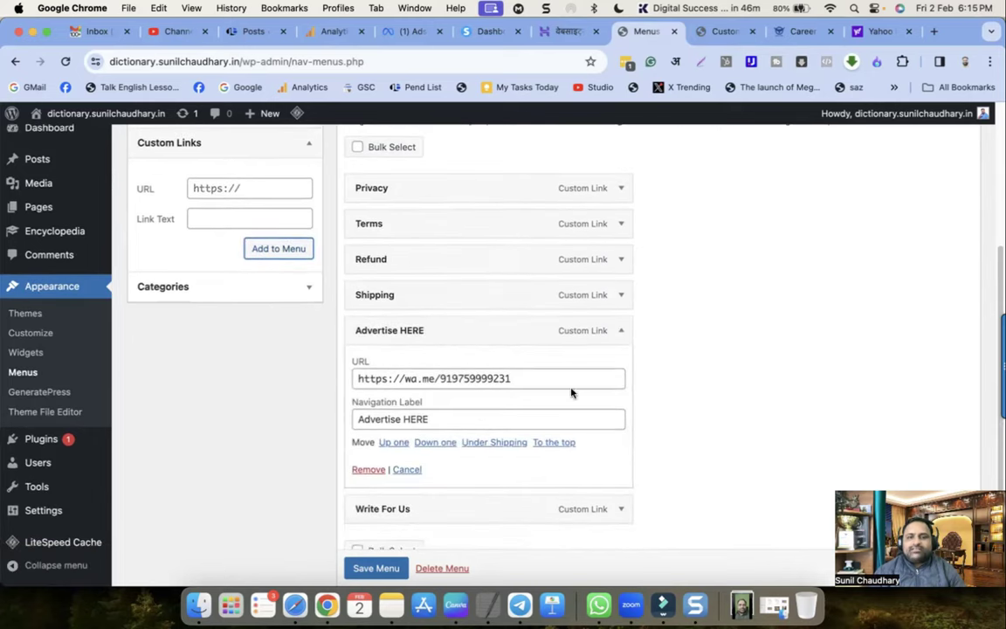
pyautogui.click(619, 333)
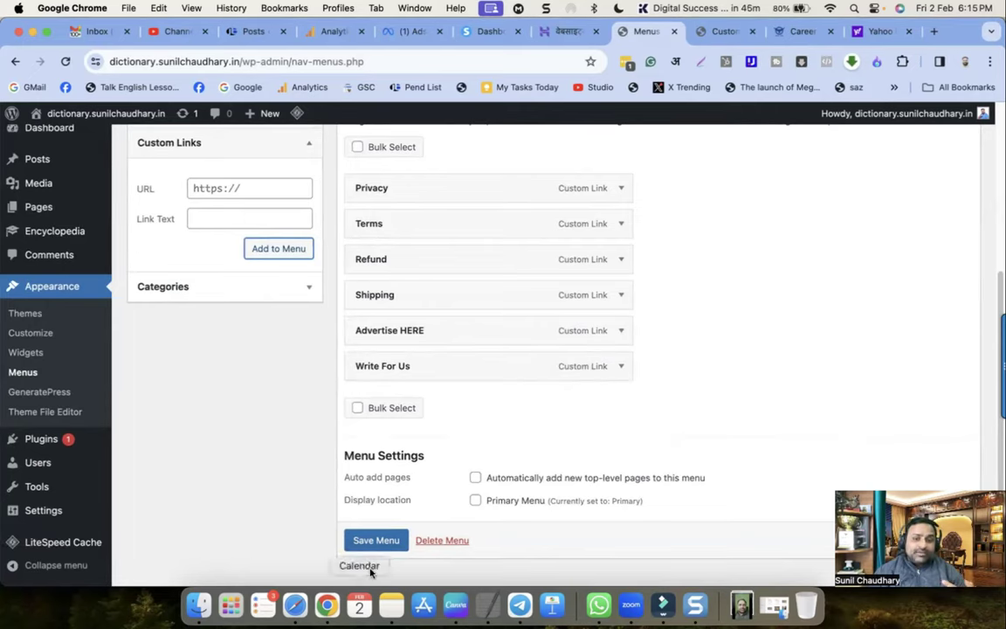
pyautogui.click(381, 541)
pyautogui.scroll(-1, 381, 541)
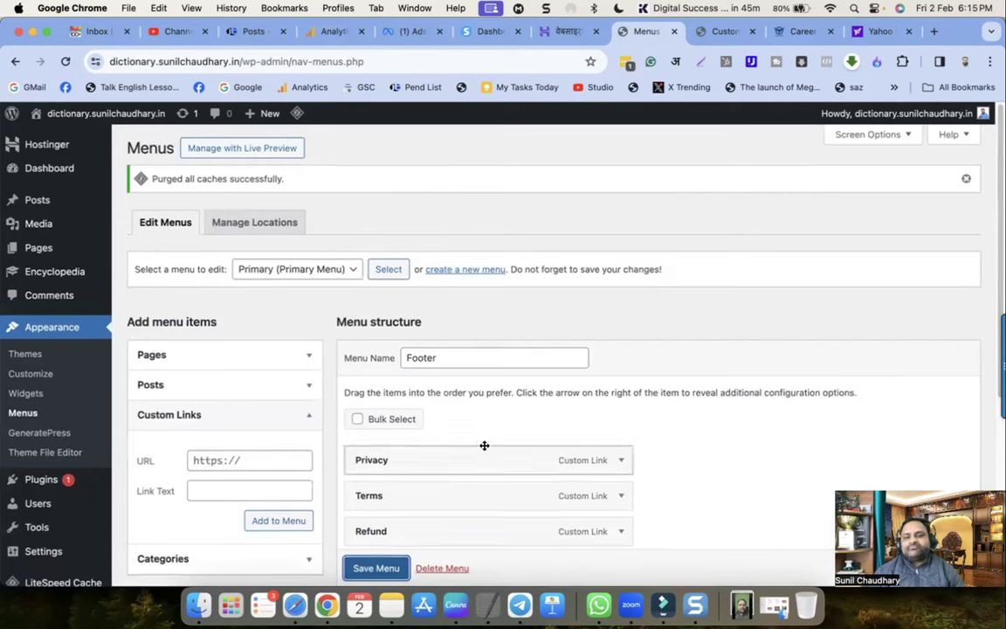
pyautogui.scroll(-10, 483, 444)
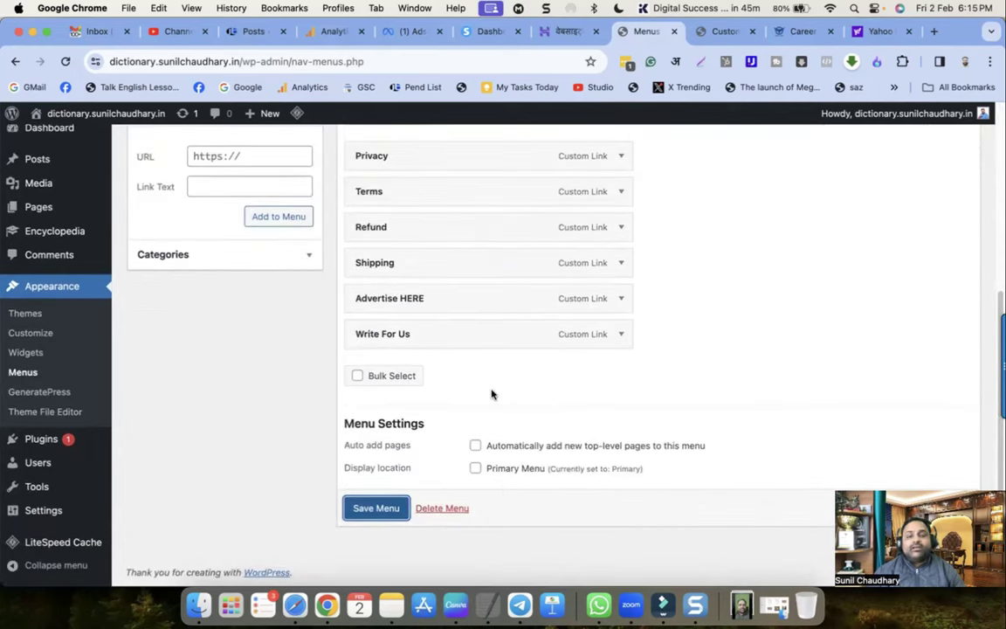